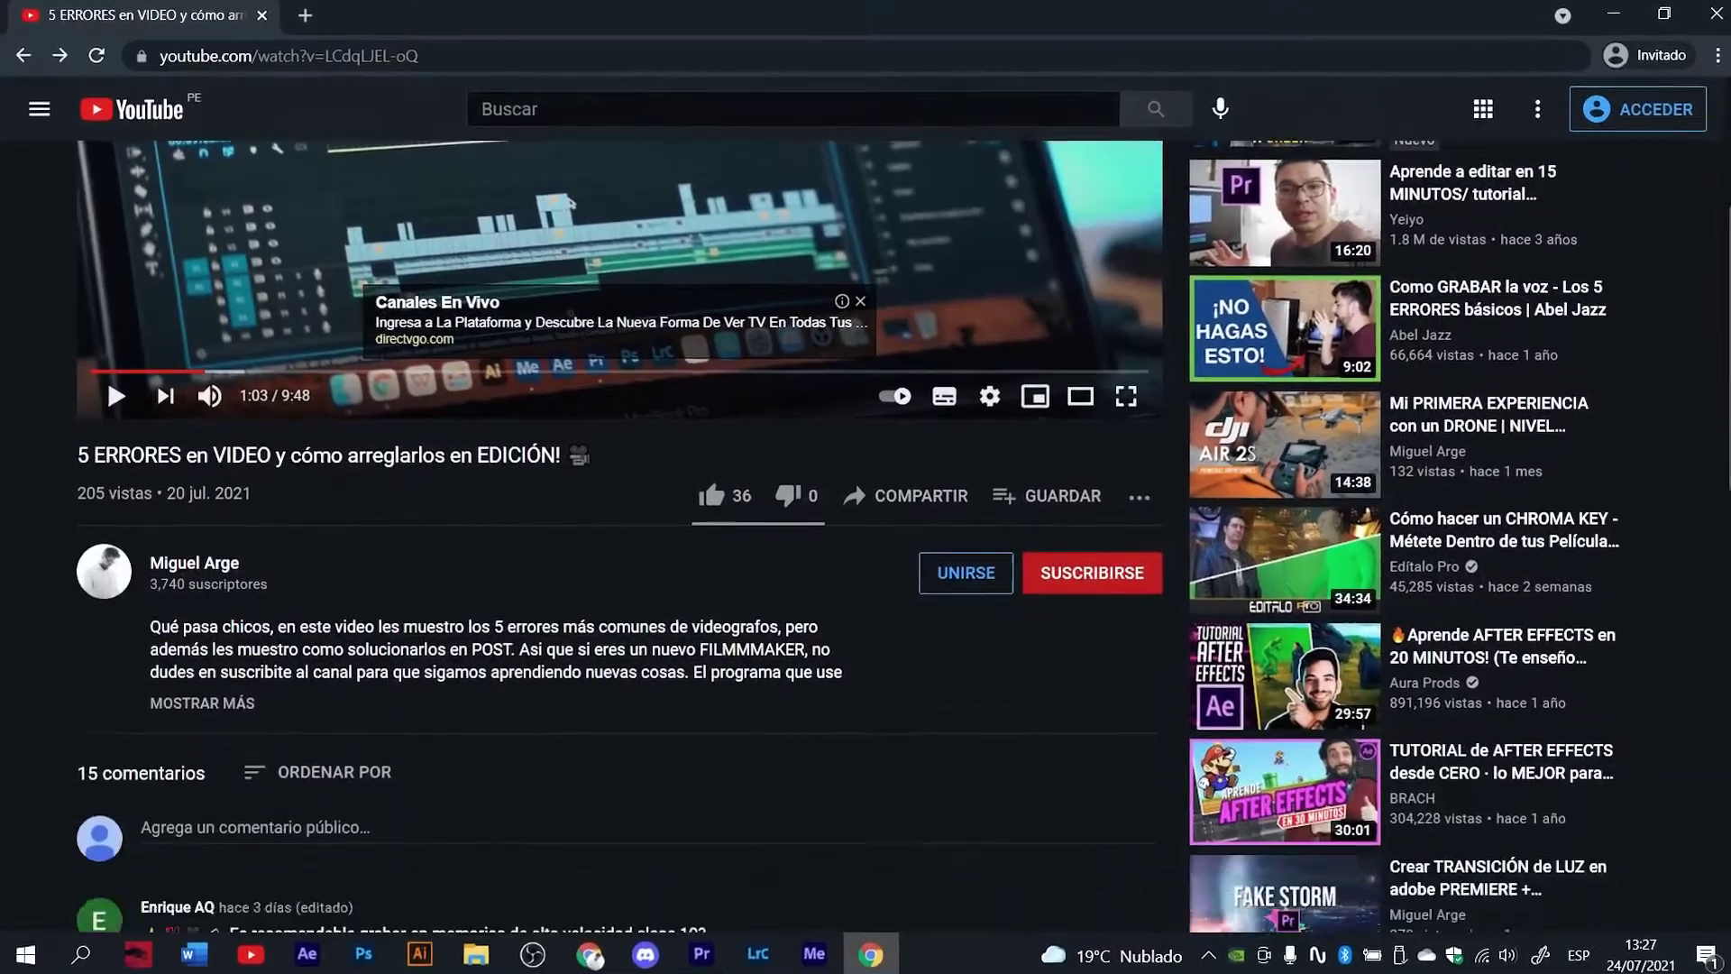
Expand the replies to the YouTube comment about Premiere lagging with heavy OBS files and highlight the comment's description of the problem.
{"action": "scroll", "coordinate": [622, 541], "scroll_direction": "down", "scroll_amount": 7}
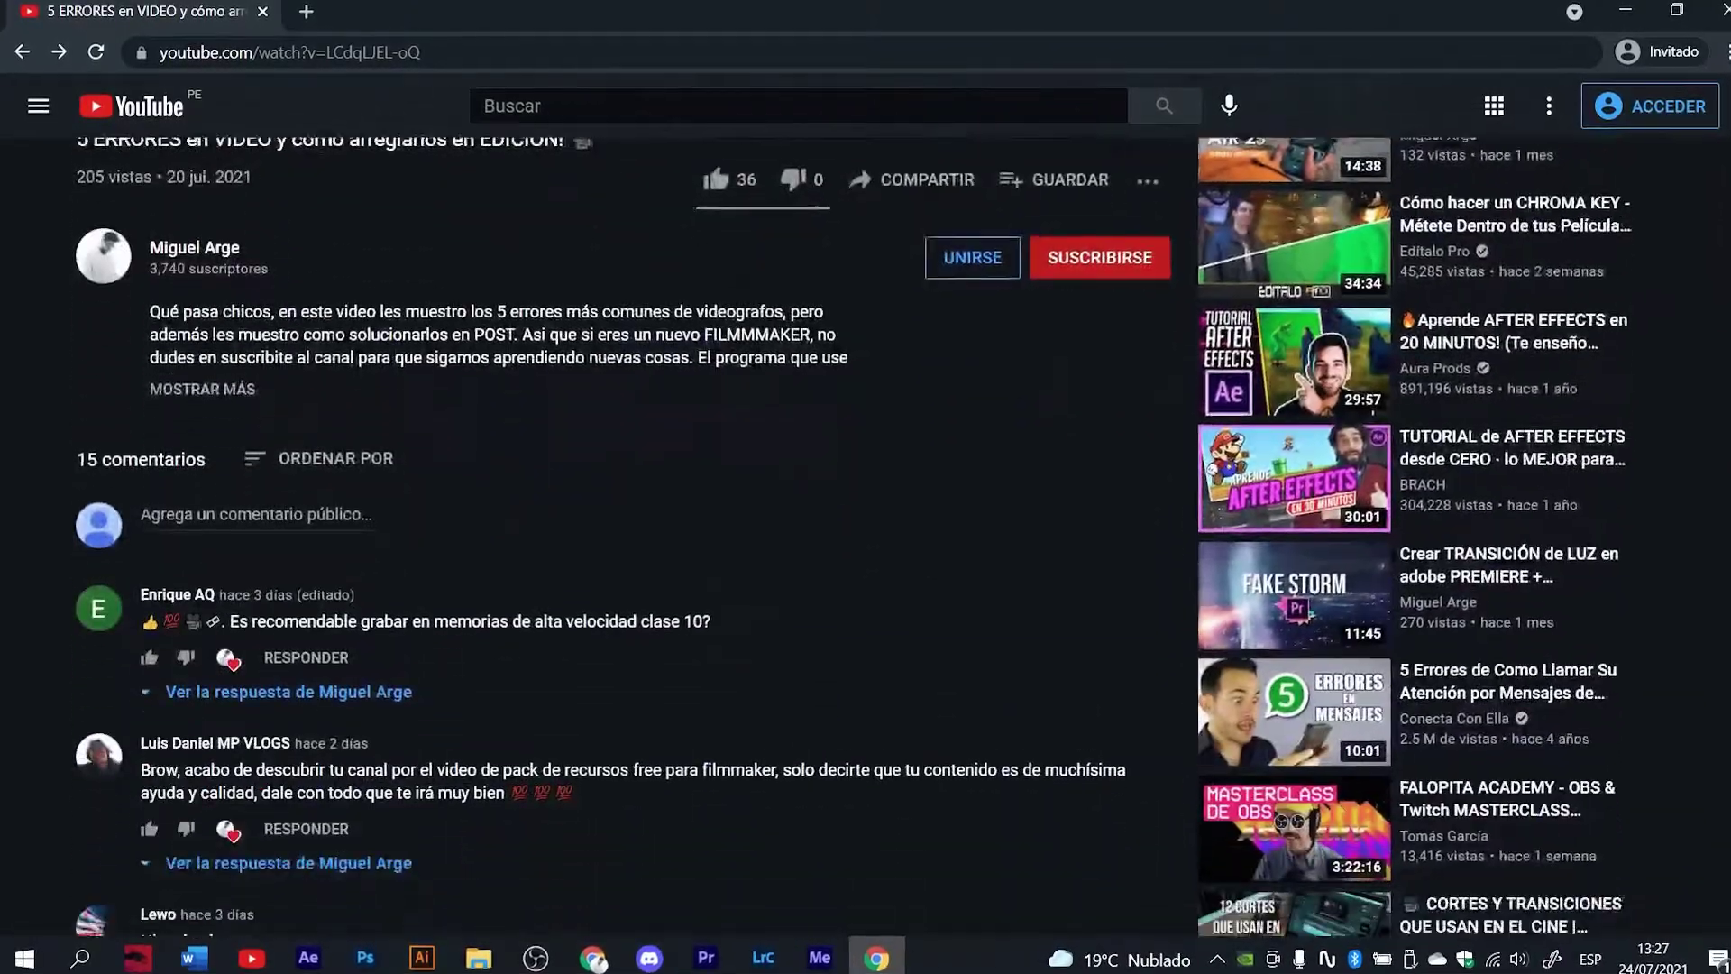
{"action": "scroll", "coordinate": [273, 730], "scroll_direction": "down", "scroll_amount": 1}
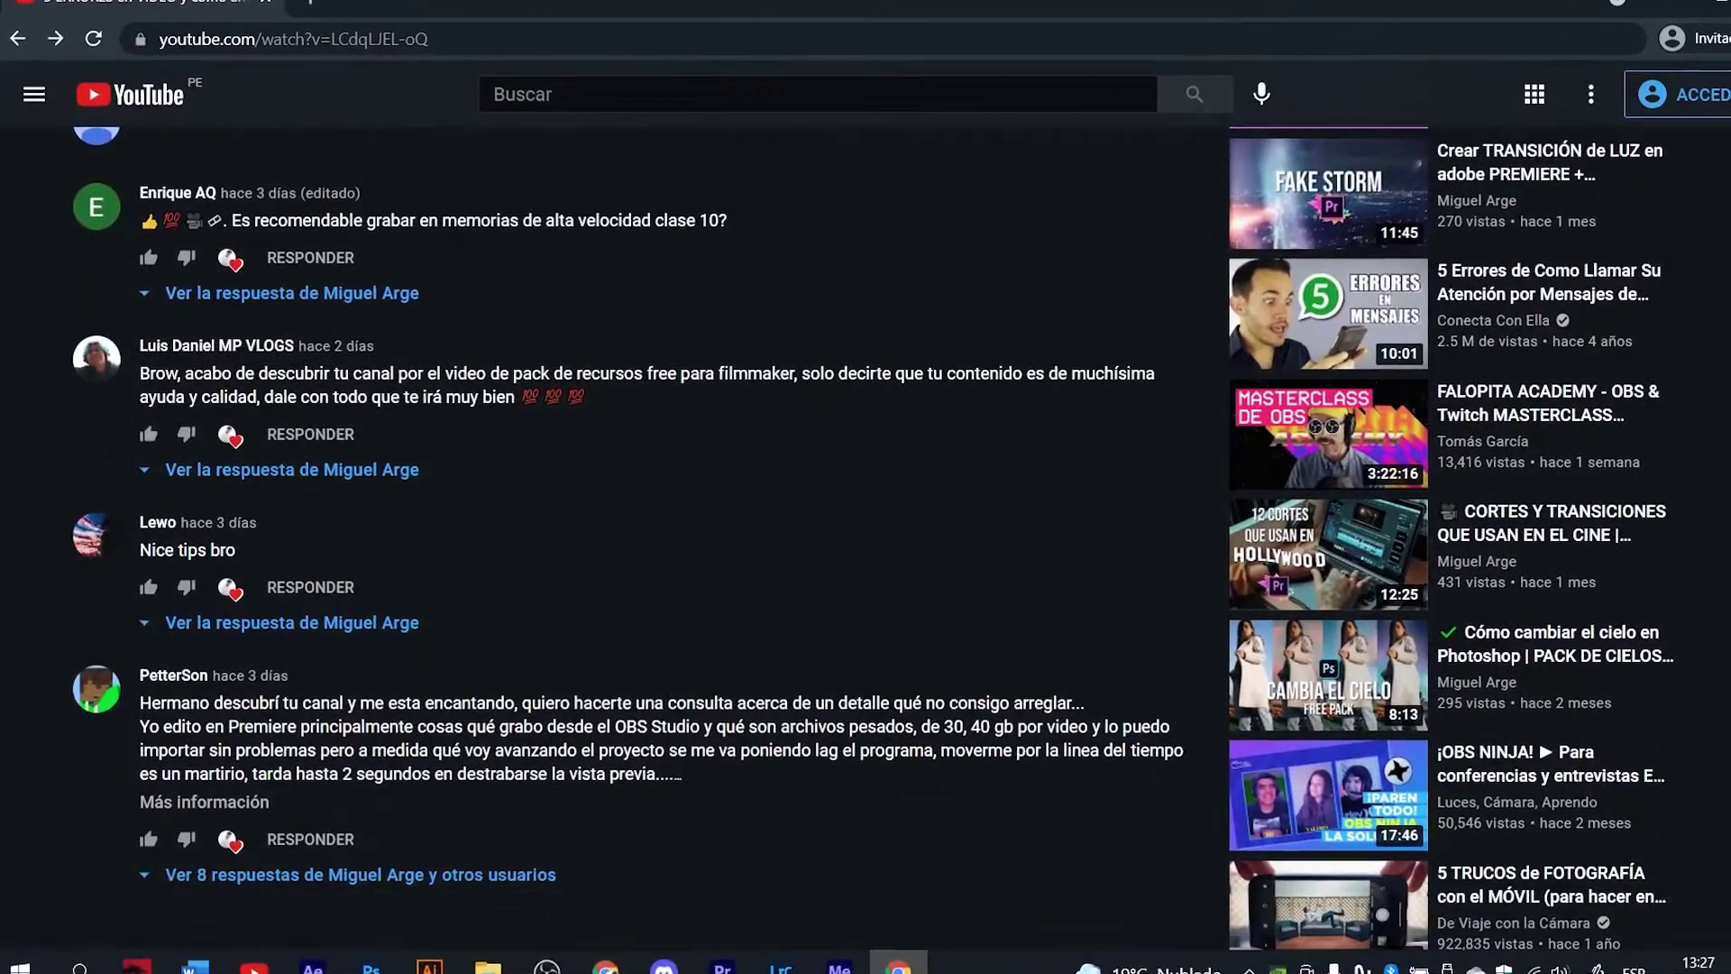
{"action": "scroll", "coordinate": [273, 731], "scroll_direction": "down", "scroll_amount": 5}
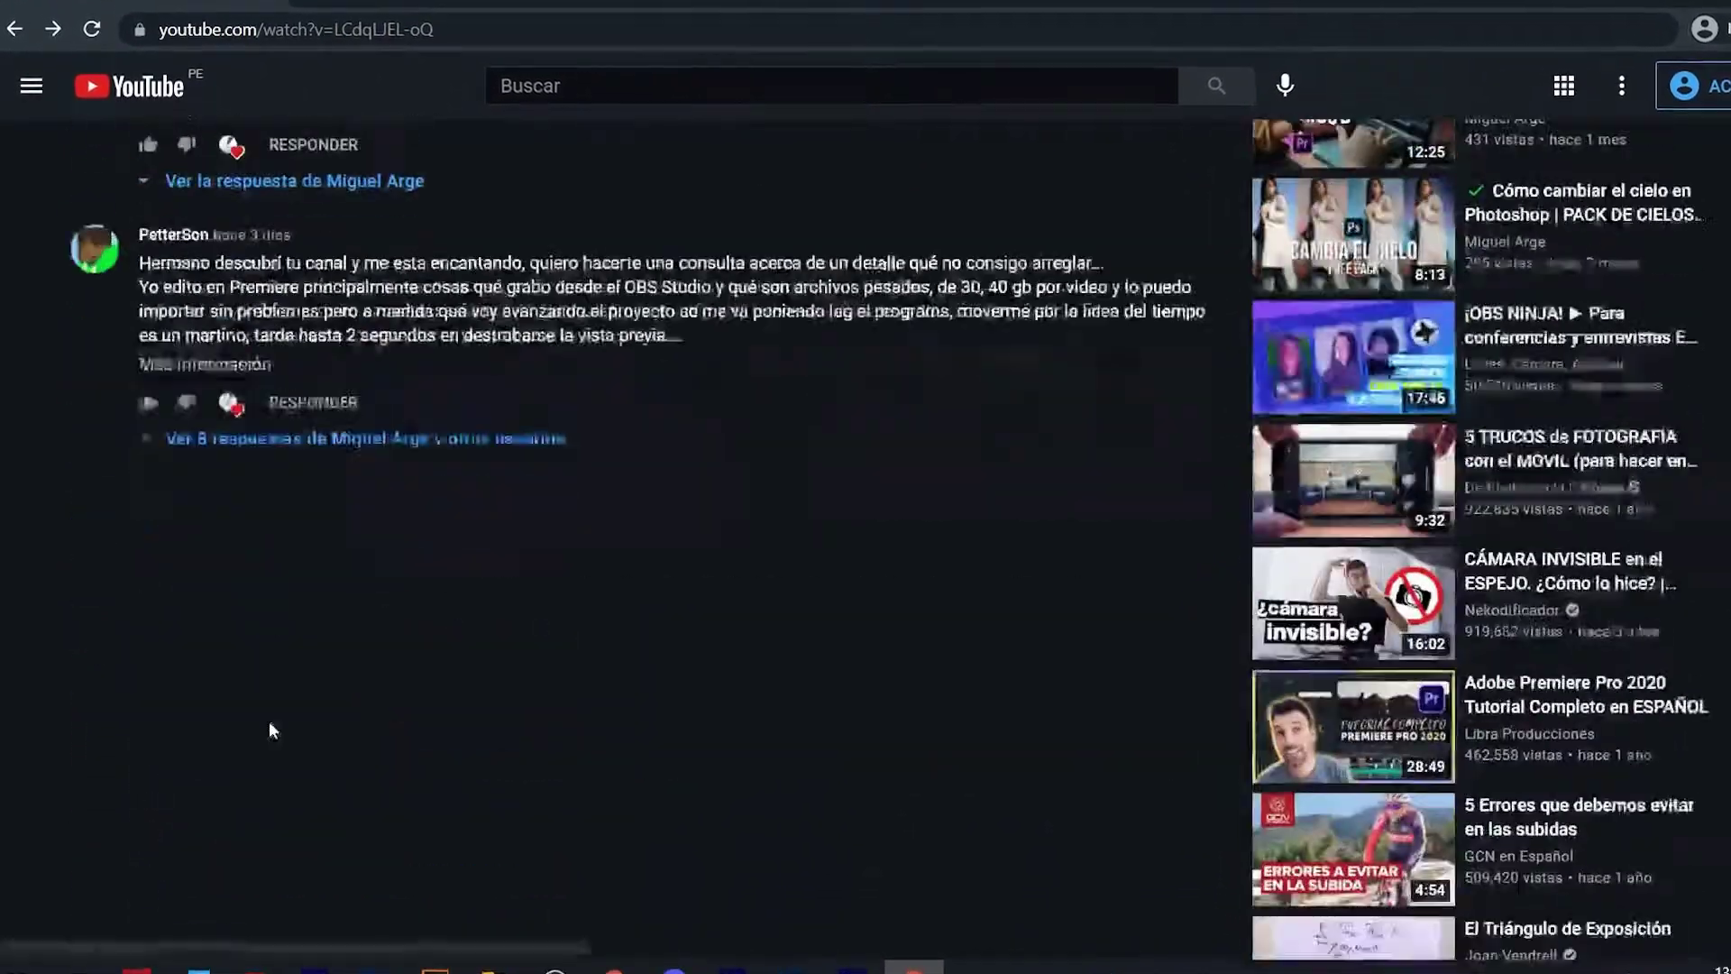
{"action": "scroll", "coordinate": [271, 726], "scroll_direction": "up", "scroll_amount": 2}
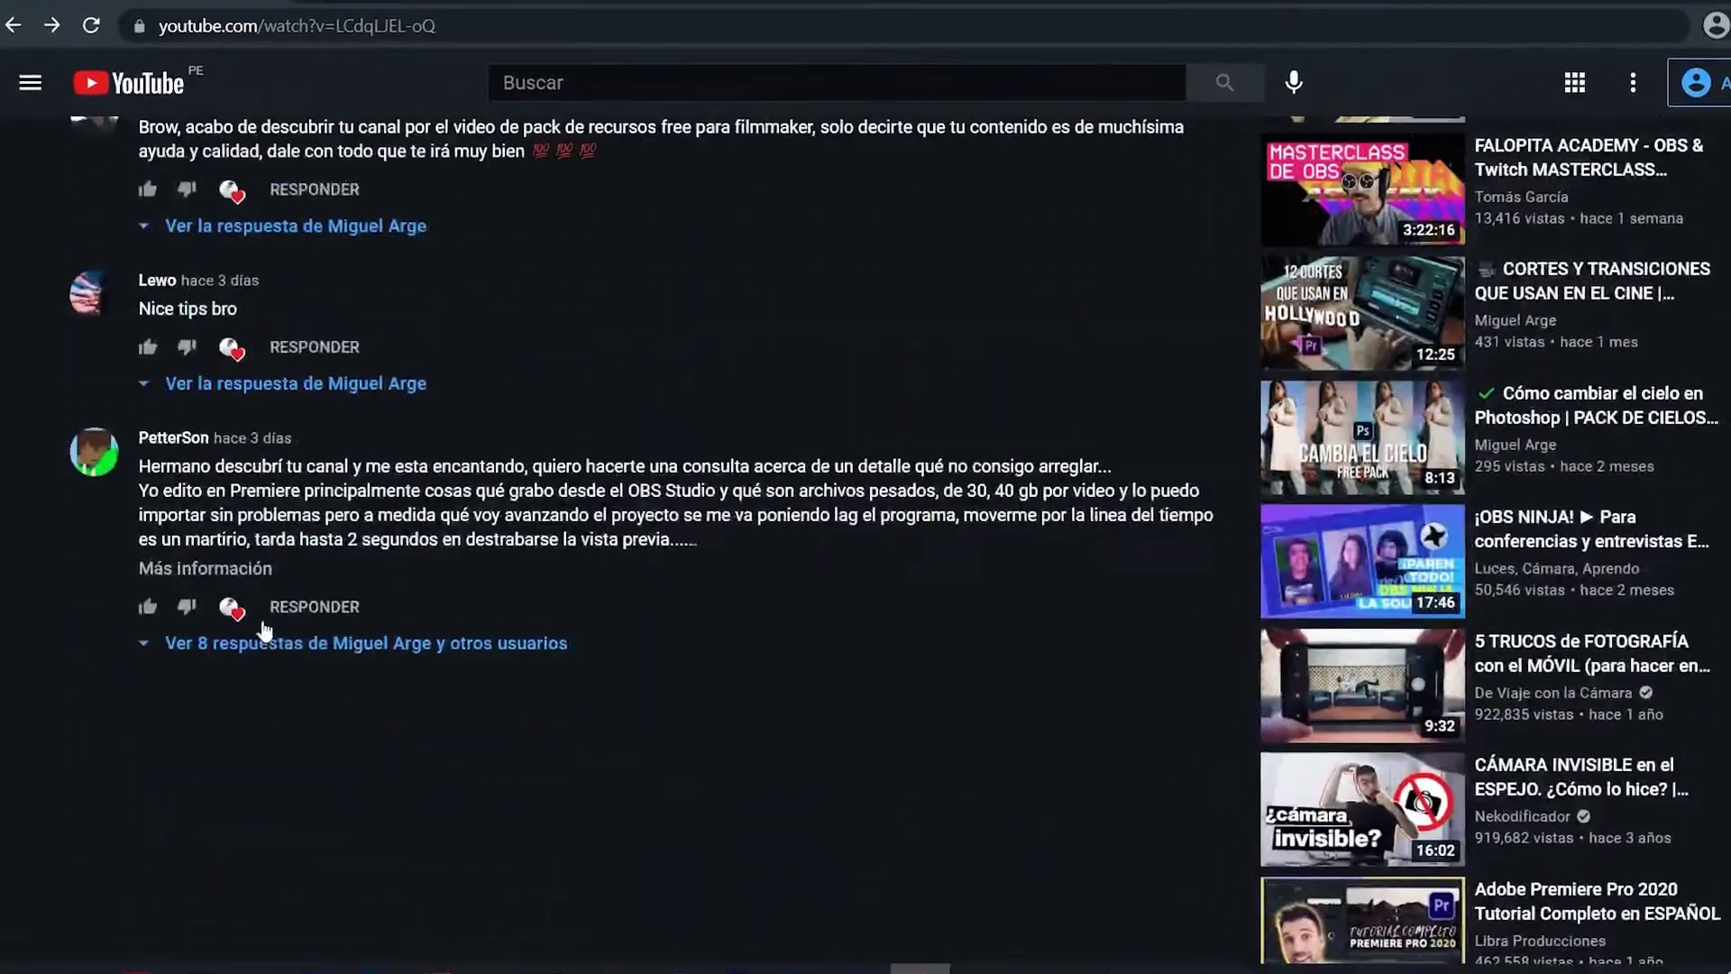
{"action": "left_click", "coordinate": [301, 659]}
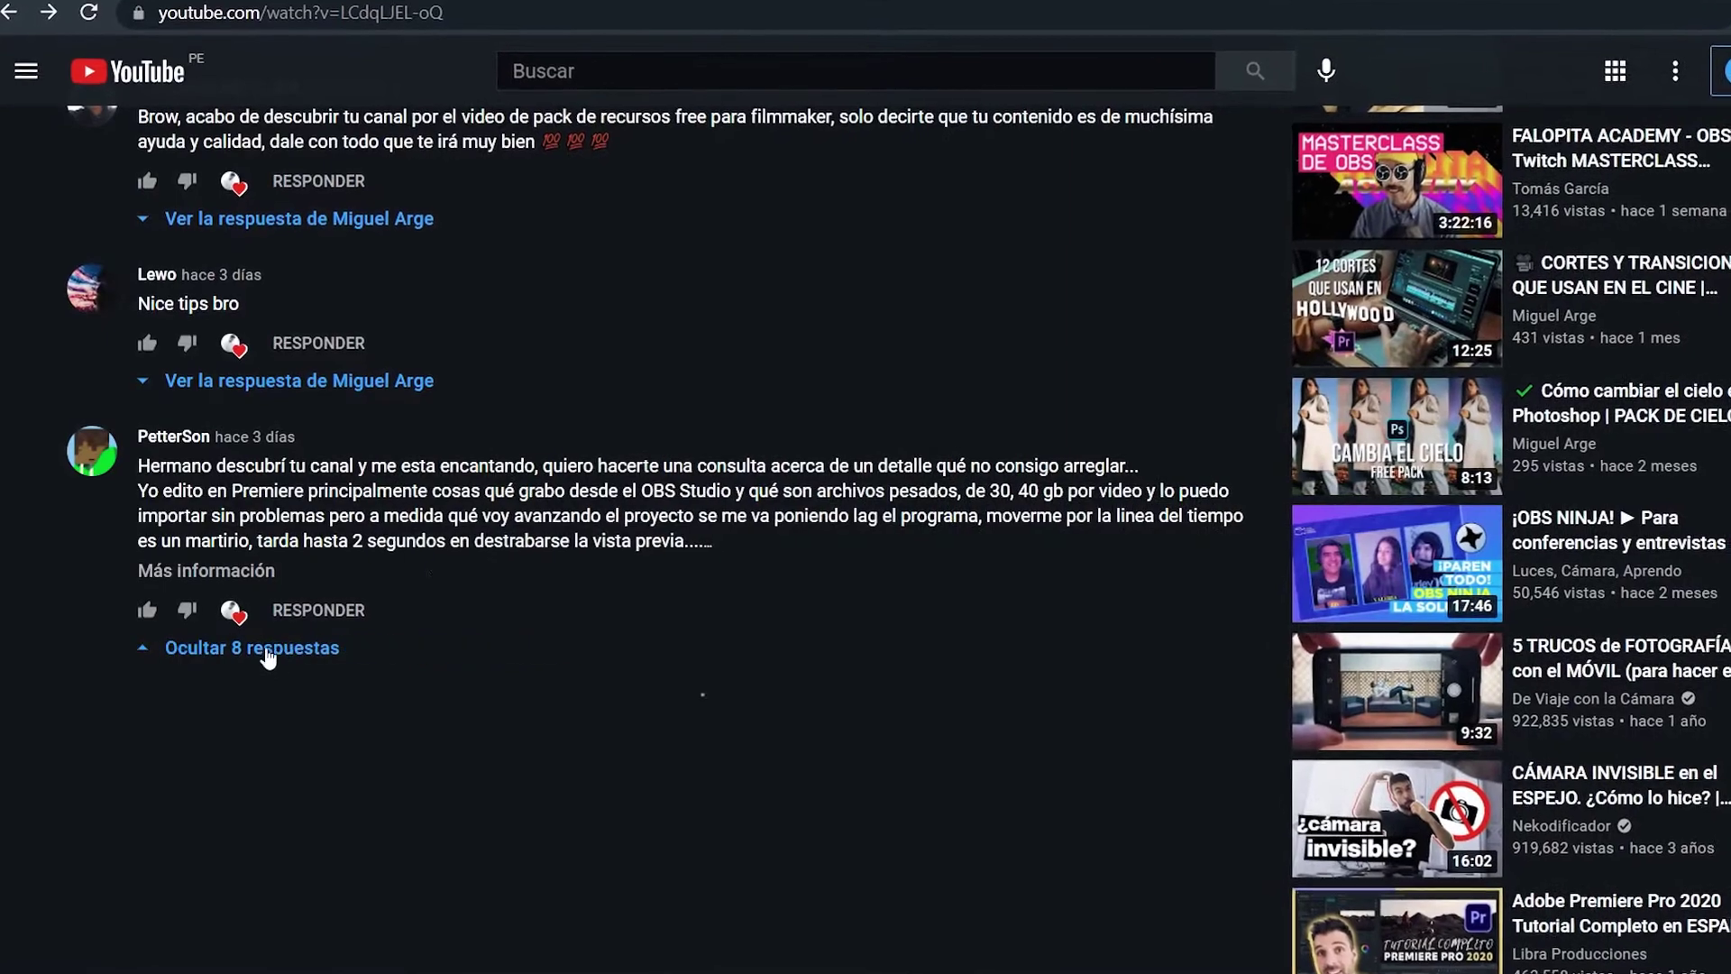
{"action": "scroll", "coordinate": [703, 532], "scroll_direction": "down", "scroll_amount": 3}
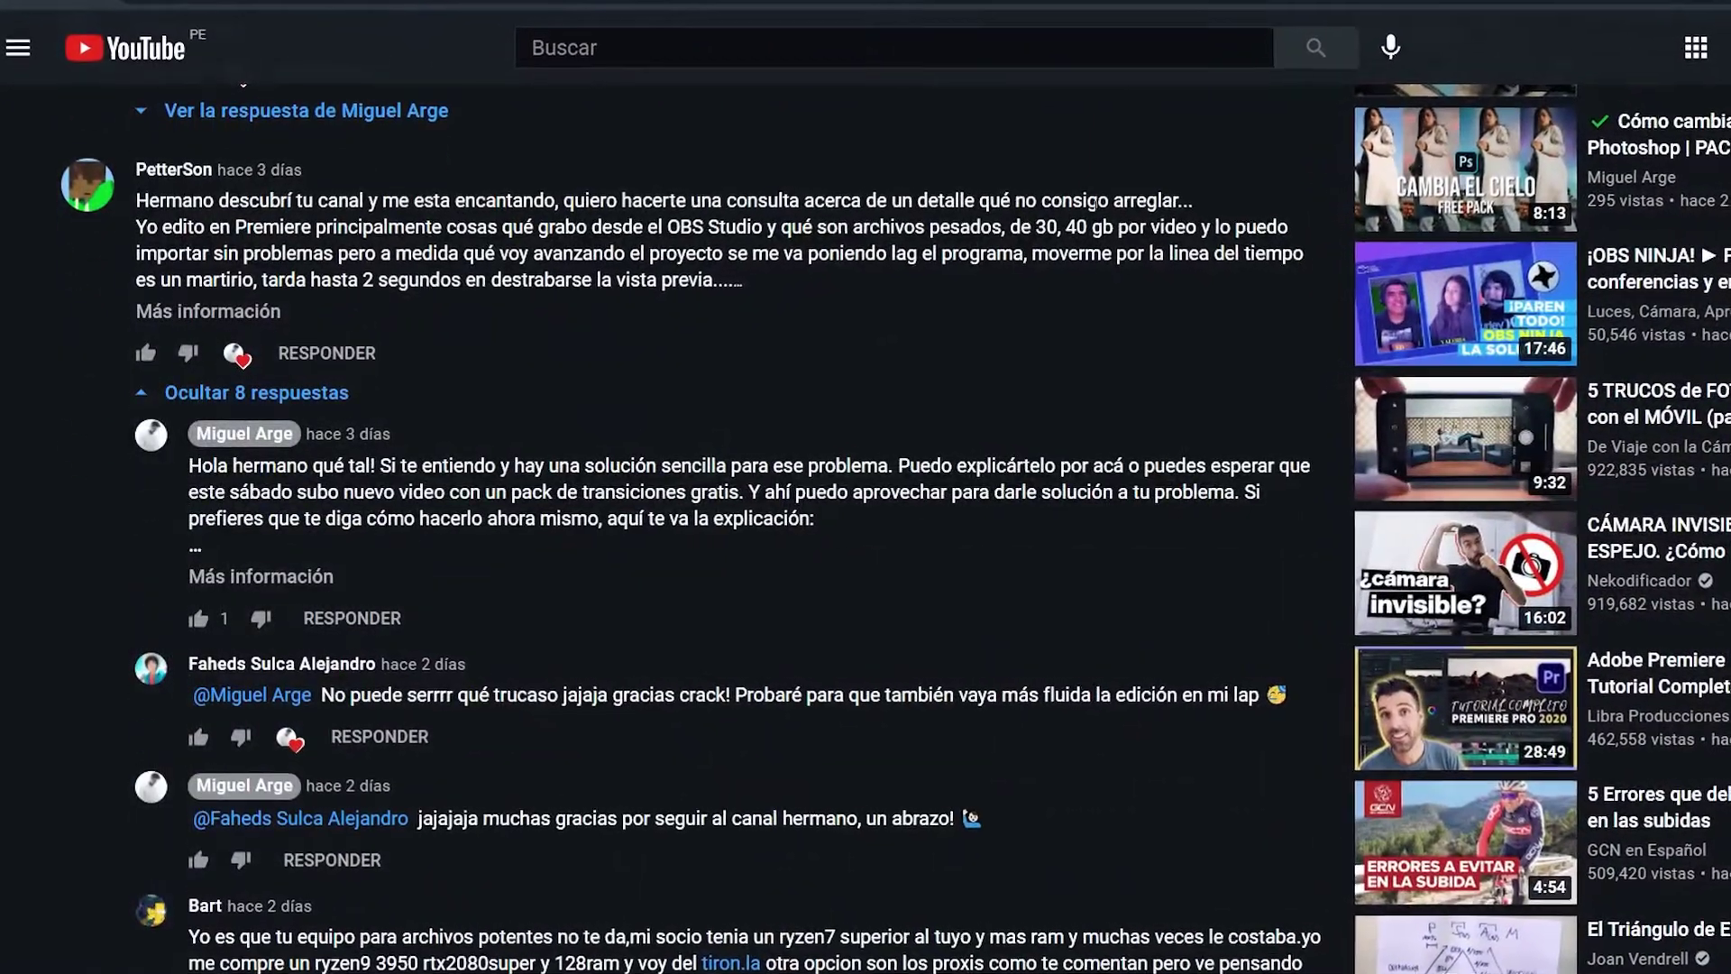
{"action": "left_click_drag", "start_coordinate": [1047, 222], "coordinate": [269, 249]}
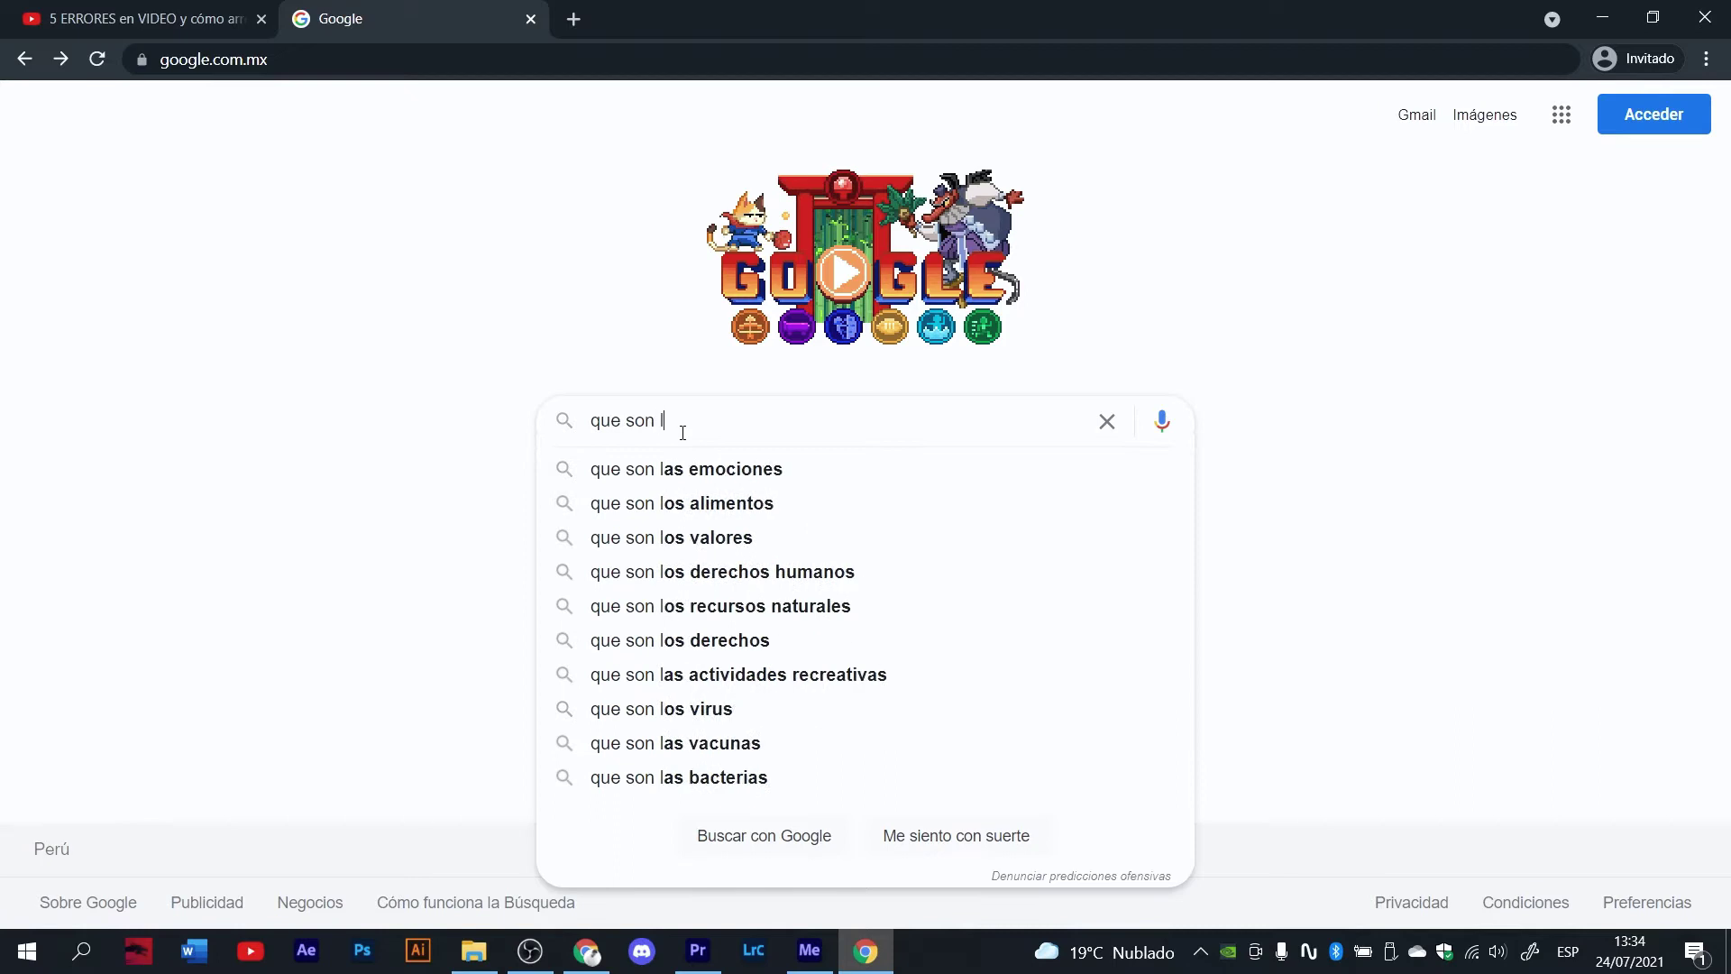
Search Google for "que son los proxys en premiere" and highlight the definition in the featured snippet.
{"action": "type", "text": "os proxys en"}
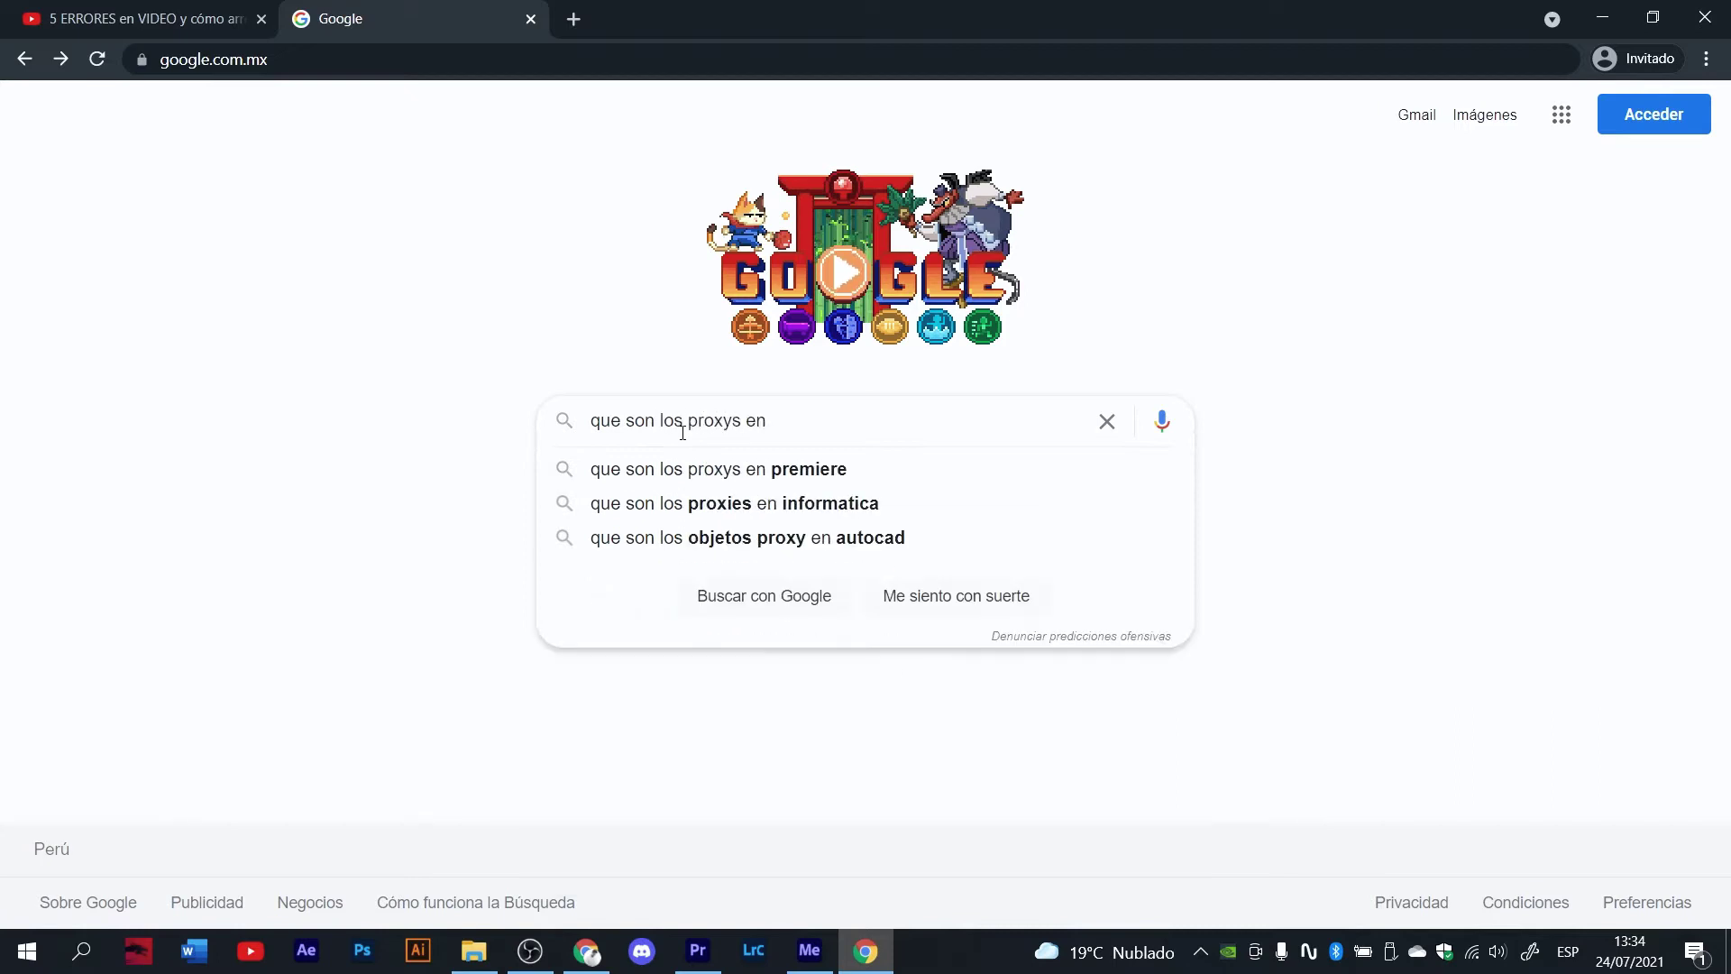
{"action": "left_click", "coordinate": [685, 469]}
{"action": "left_click_drag", "start_coordinate": [202, 337], "coordinate": [972, 389]}
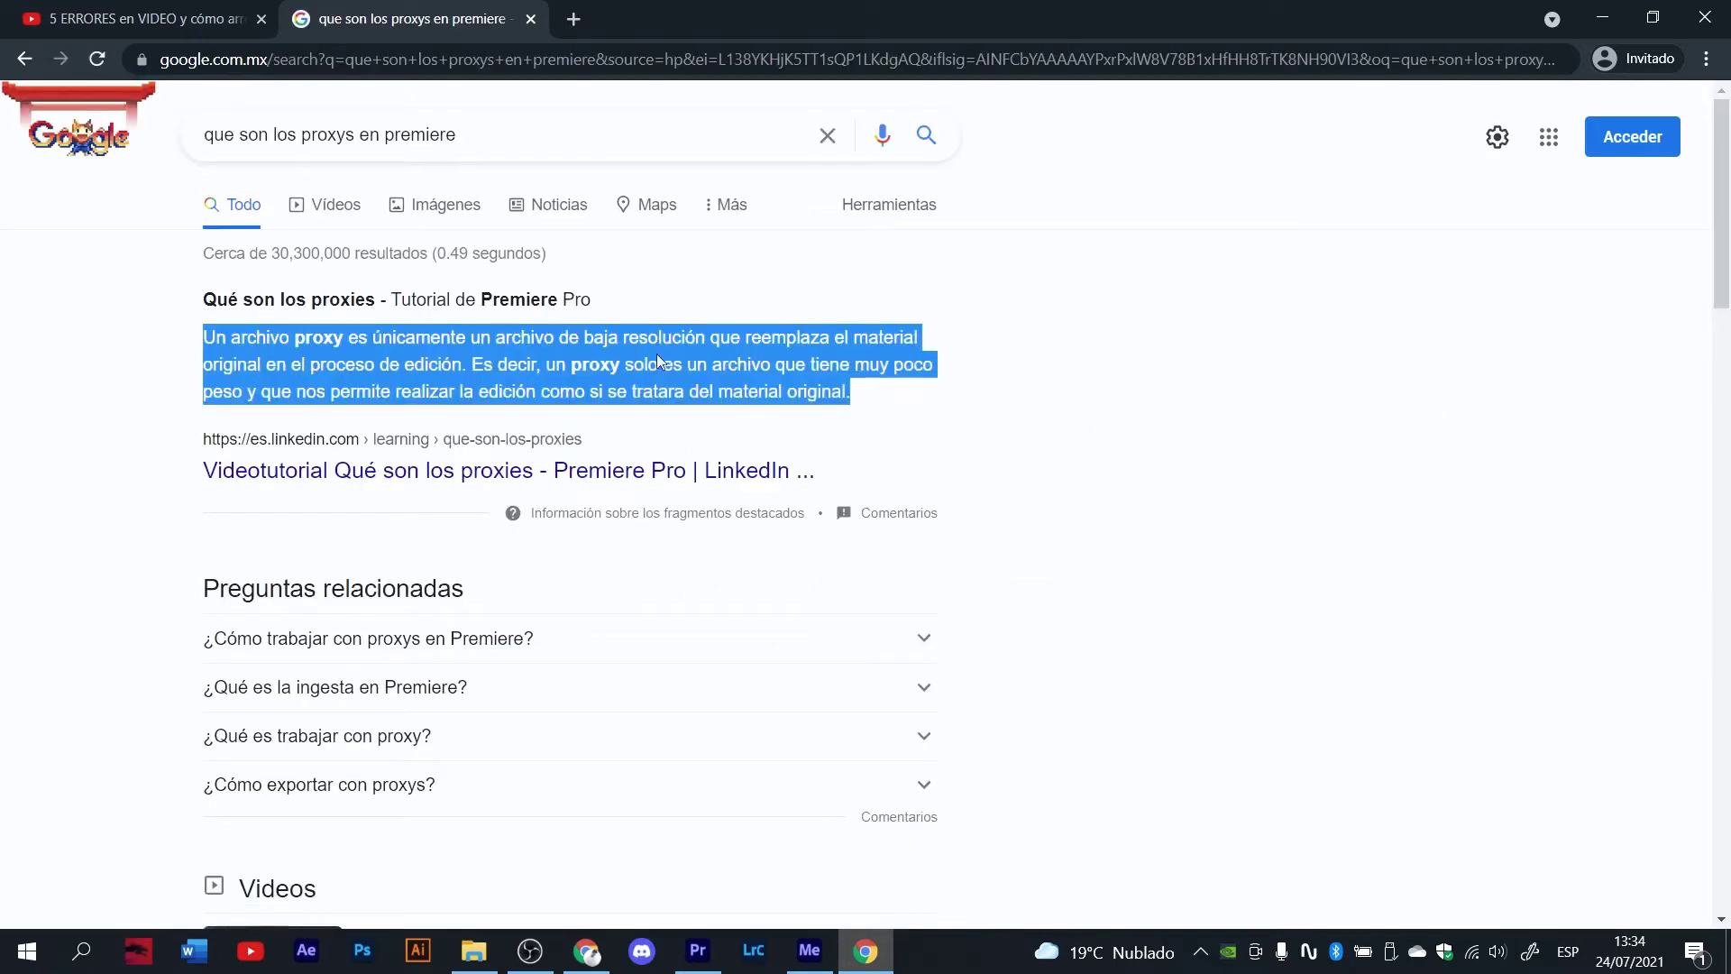
Enlarge the results page to 200 % and bring the whole highlighted proxy definition into view for reading.
{"action": "key", "text": "ctrl+plus"}
{"action": "key", "text": "ctrl+plus"}
{"action": "key", "text": "ctrl+plus"}
{"action": "key", "text": "ctrl+plus"}
{"action": "key", "text": "ctrl+plus"}
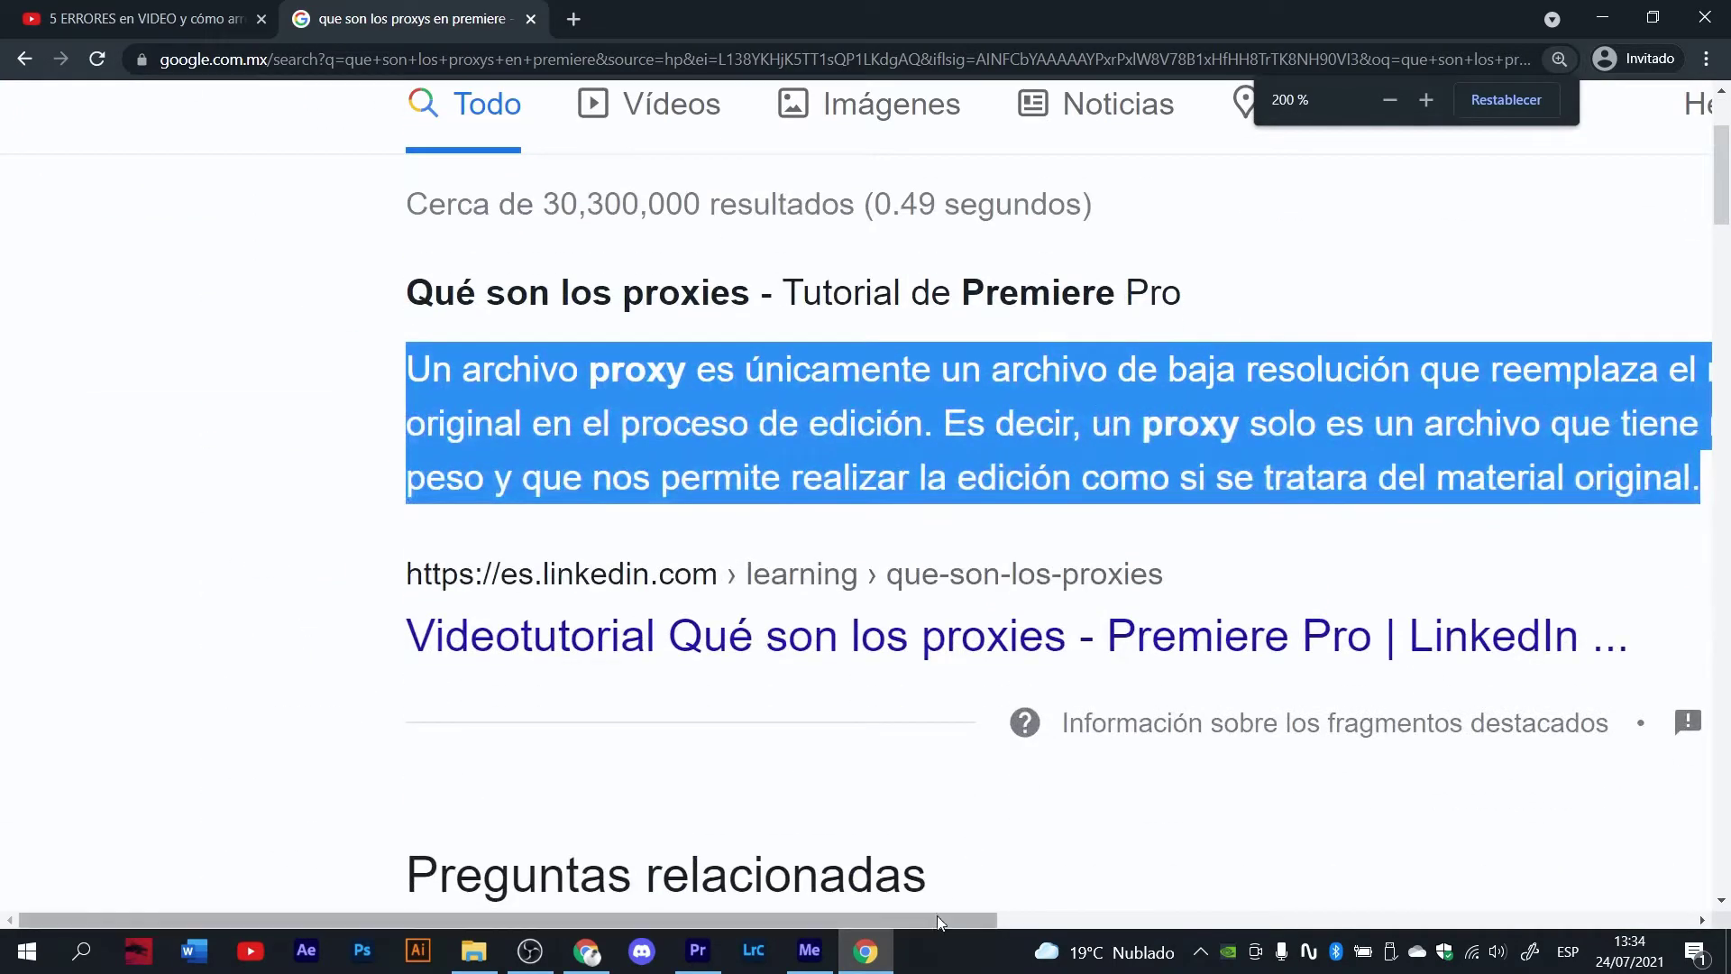
{"action": "left_click_drag", "start_coordinate": [938, 917], "coordinate": [1084, 924]}
{"action": "scroll", "coordinate": [1004, 807], "scroll_direction": "up", "scroll_amount": 3}
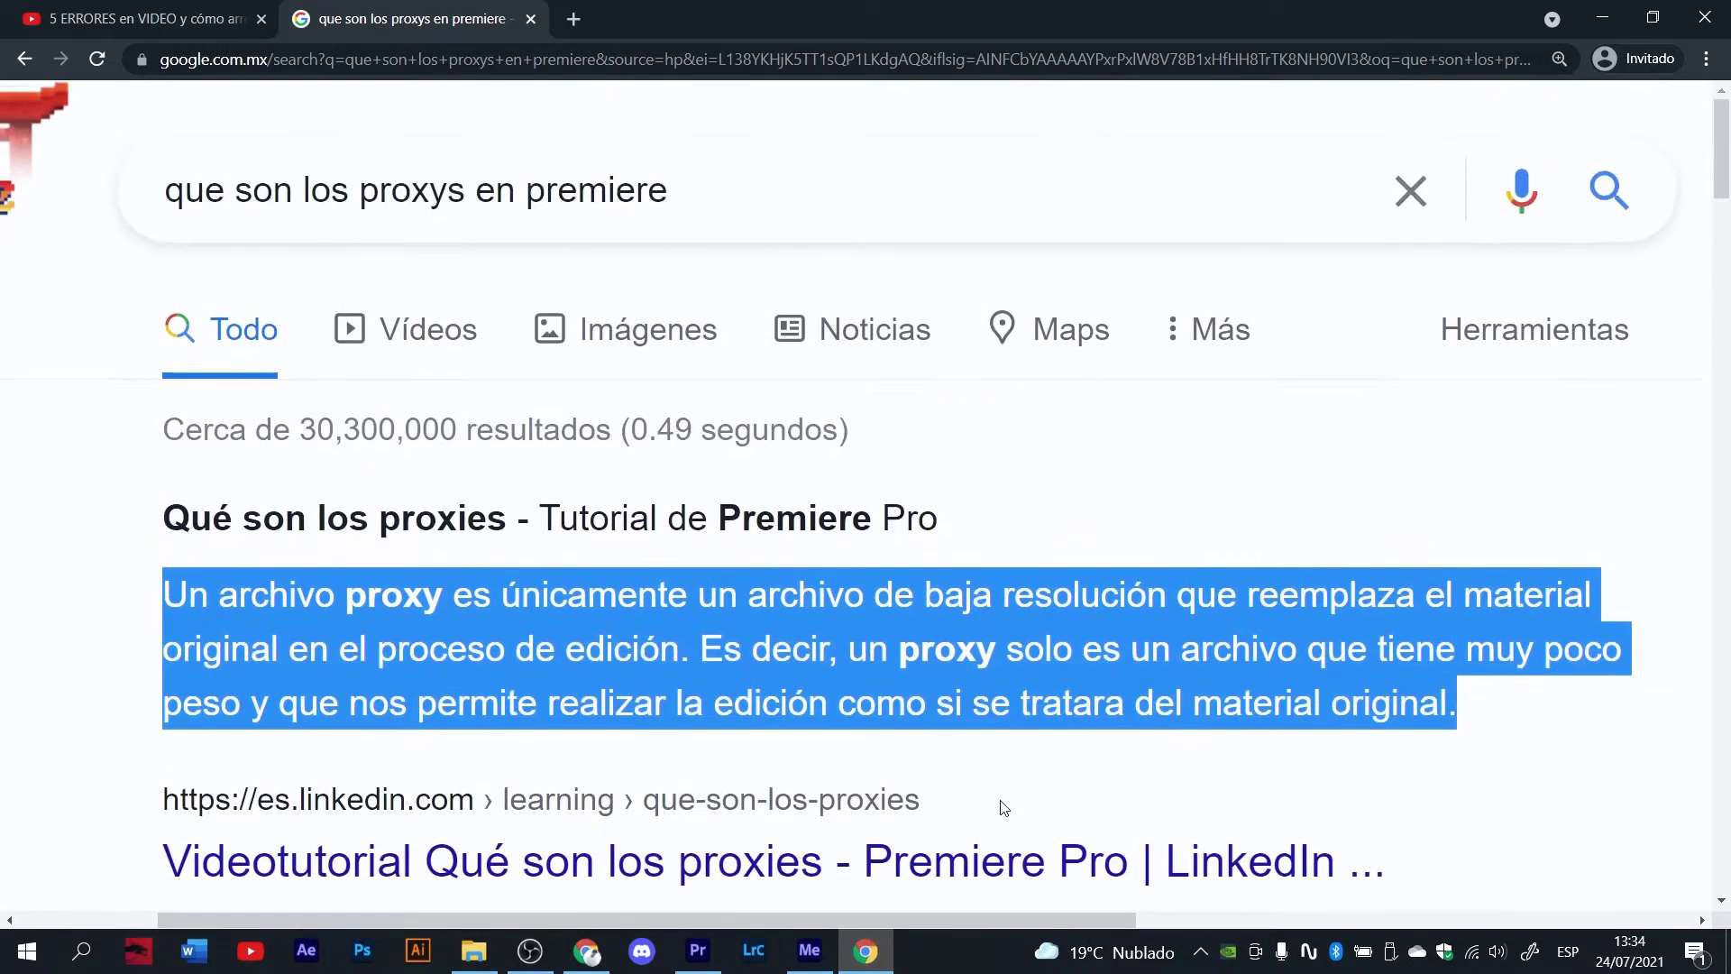
{"action": "scroll", "coordinate": [1004, 808], "scroll_direction": "down", "scroll_amount": 1}
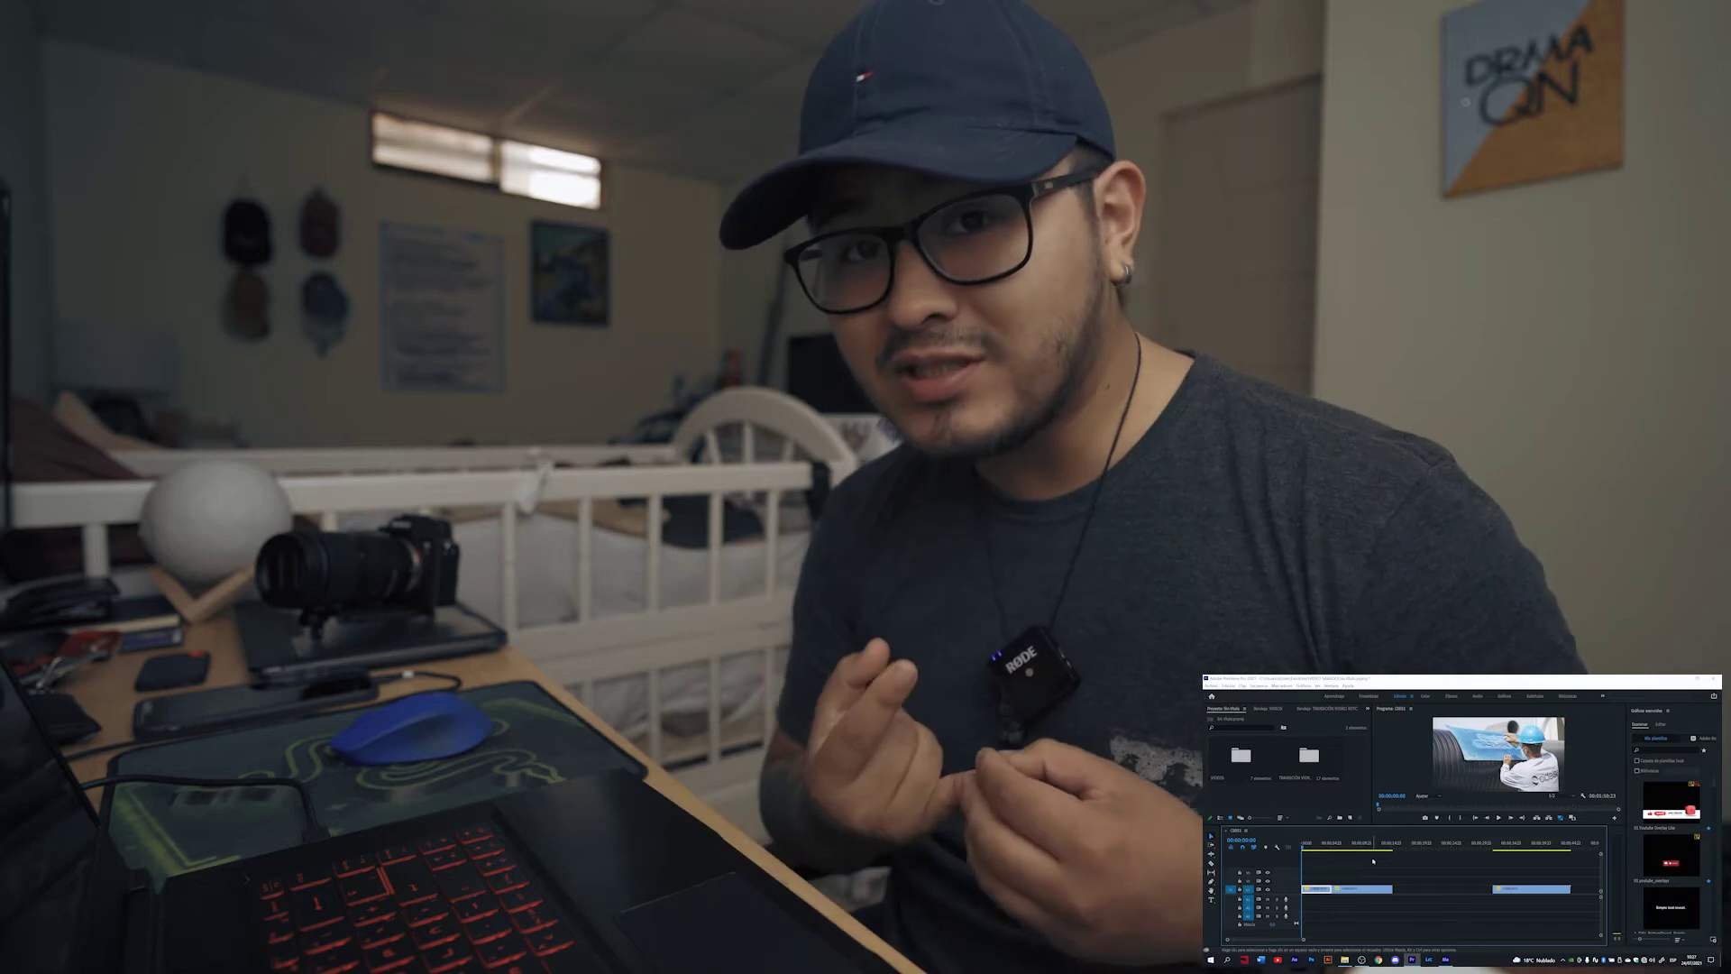
Compare the original and proxy file sizes in the properties of DJI_0041.MP4 in Premiere Pro.
{"action": "left_click_drag", "start_coordinate": [297, 337], "coordinate": [126, 337]}
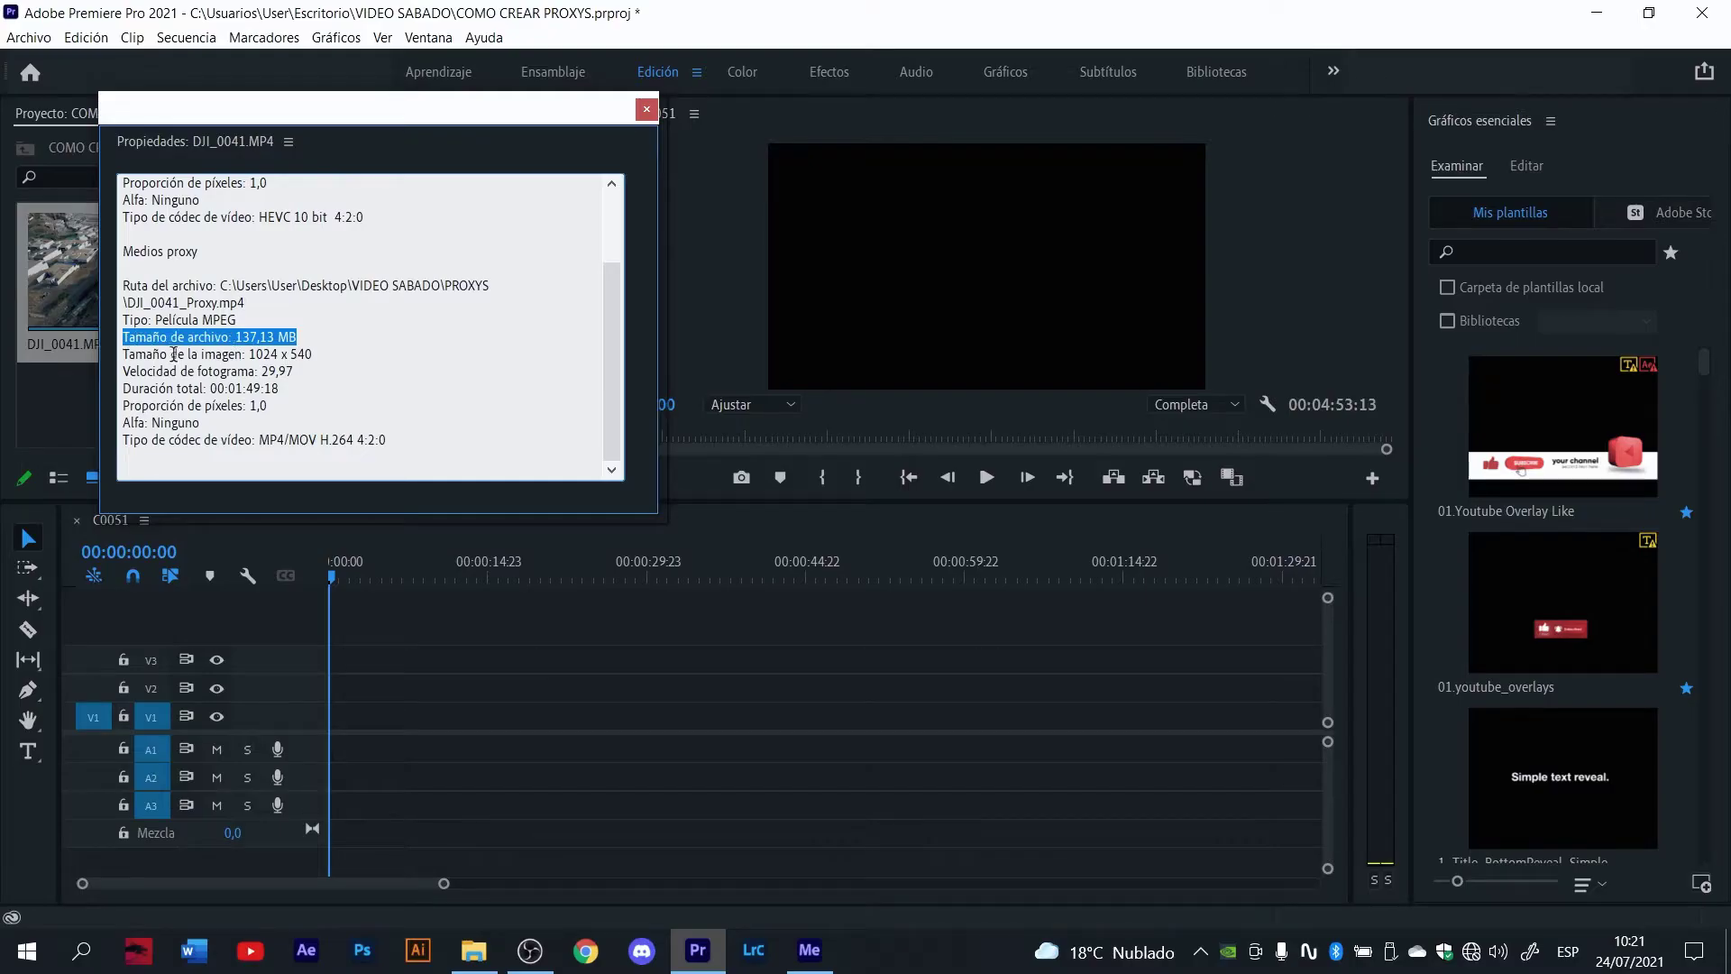
{"action": "left_click_drag", "start_coordinate": [617, 370], "coordinate": [616, 300]}
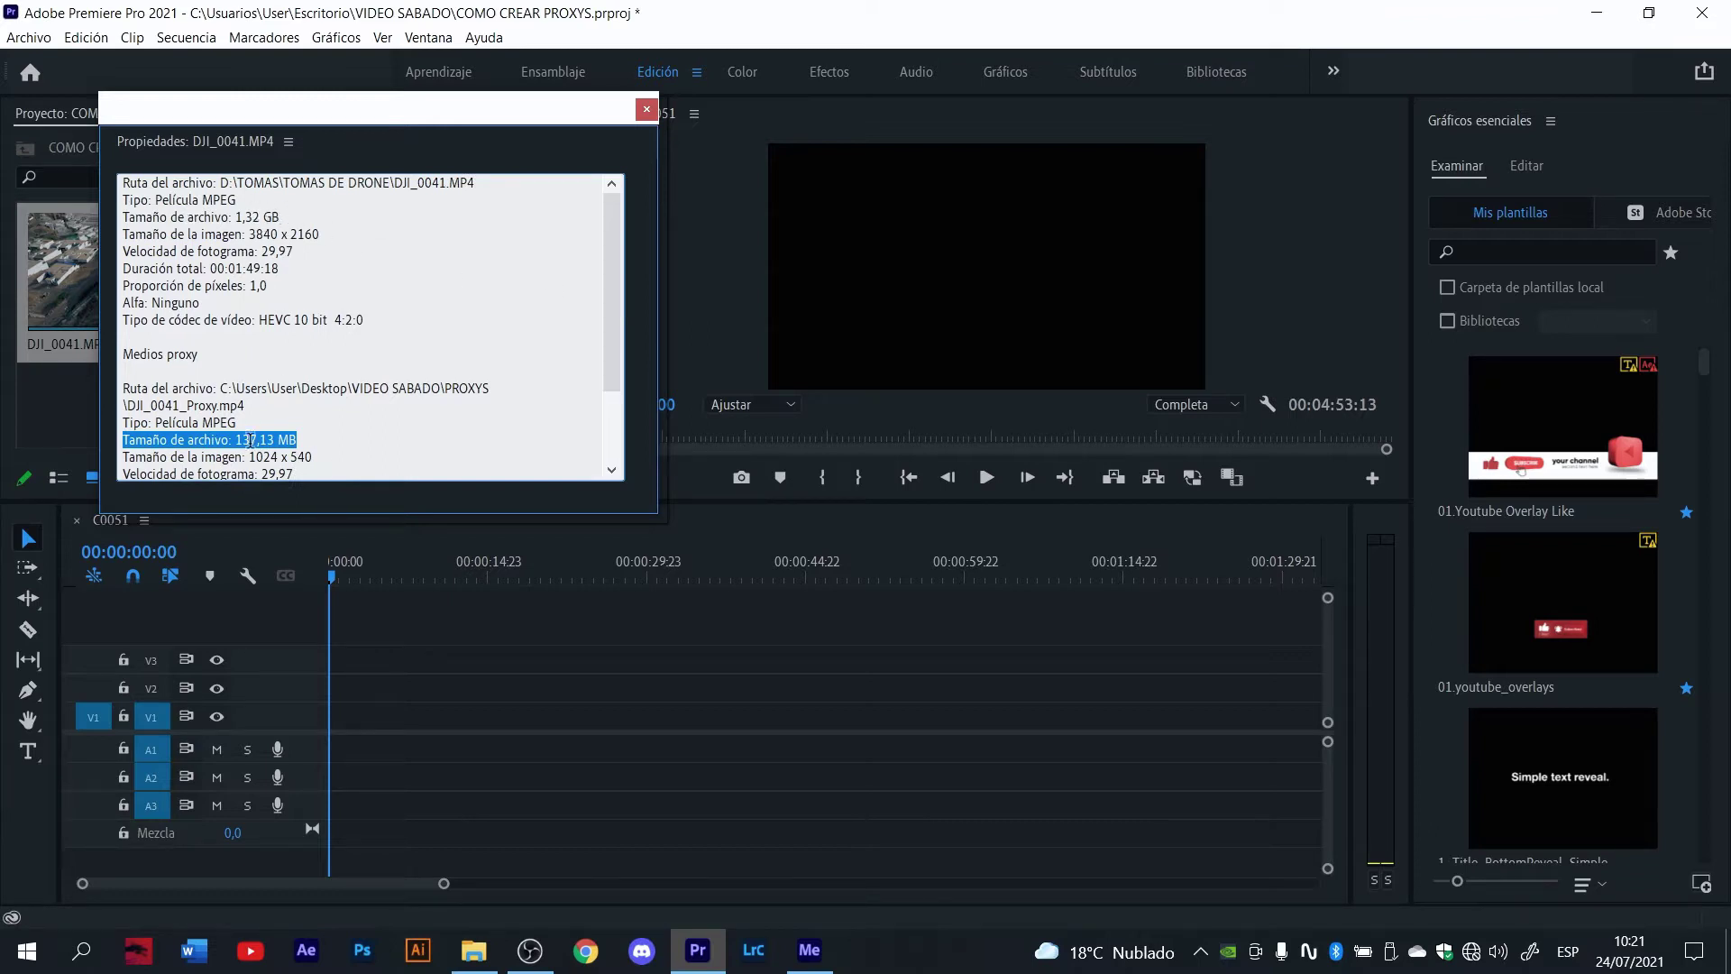
{"action": "left_click", "coordinate": [756, 245]}
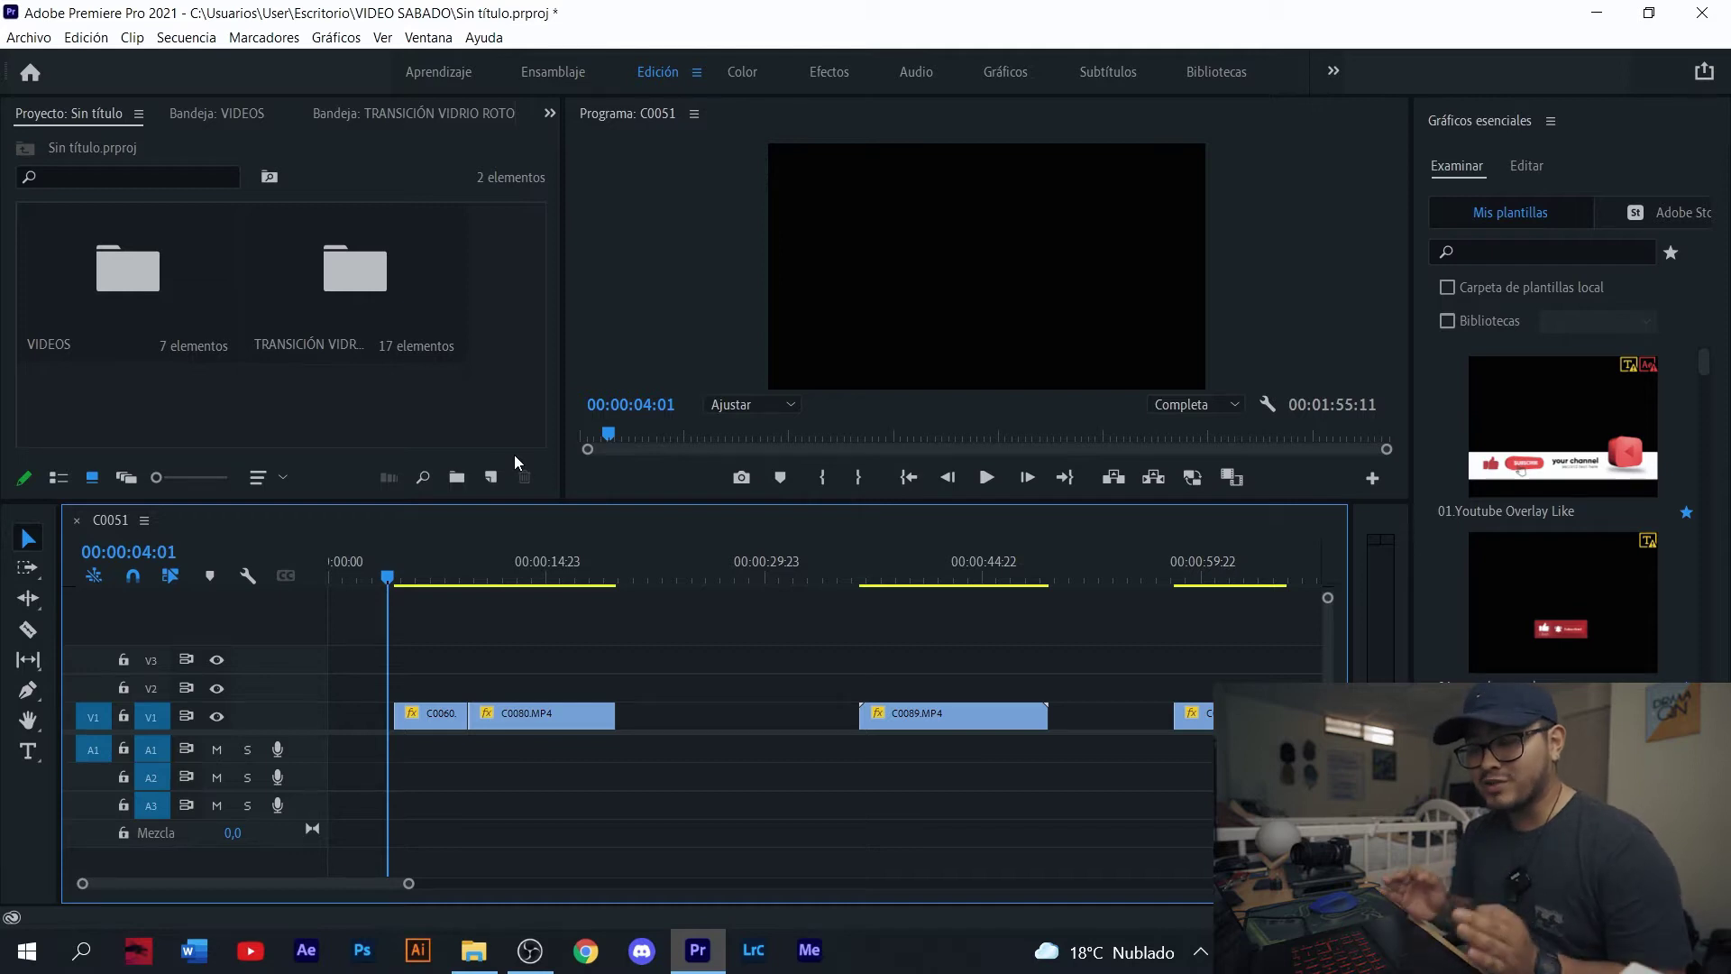
Start a new project and display its ingest settings.
{"action": "left_click", "coordinate": [30, 39]}
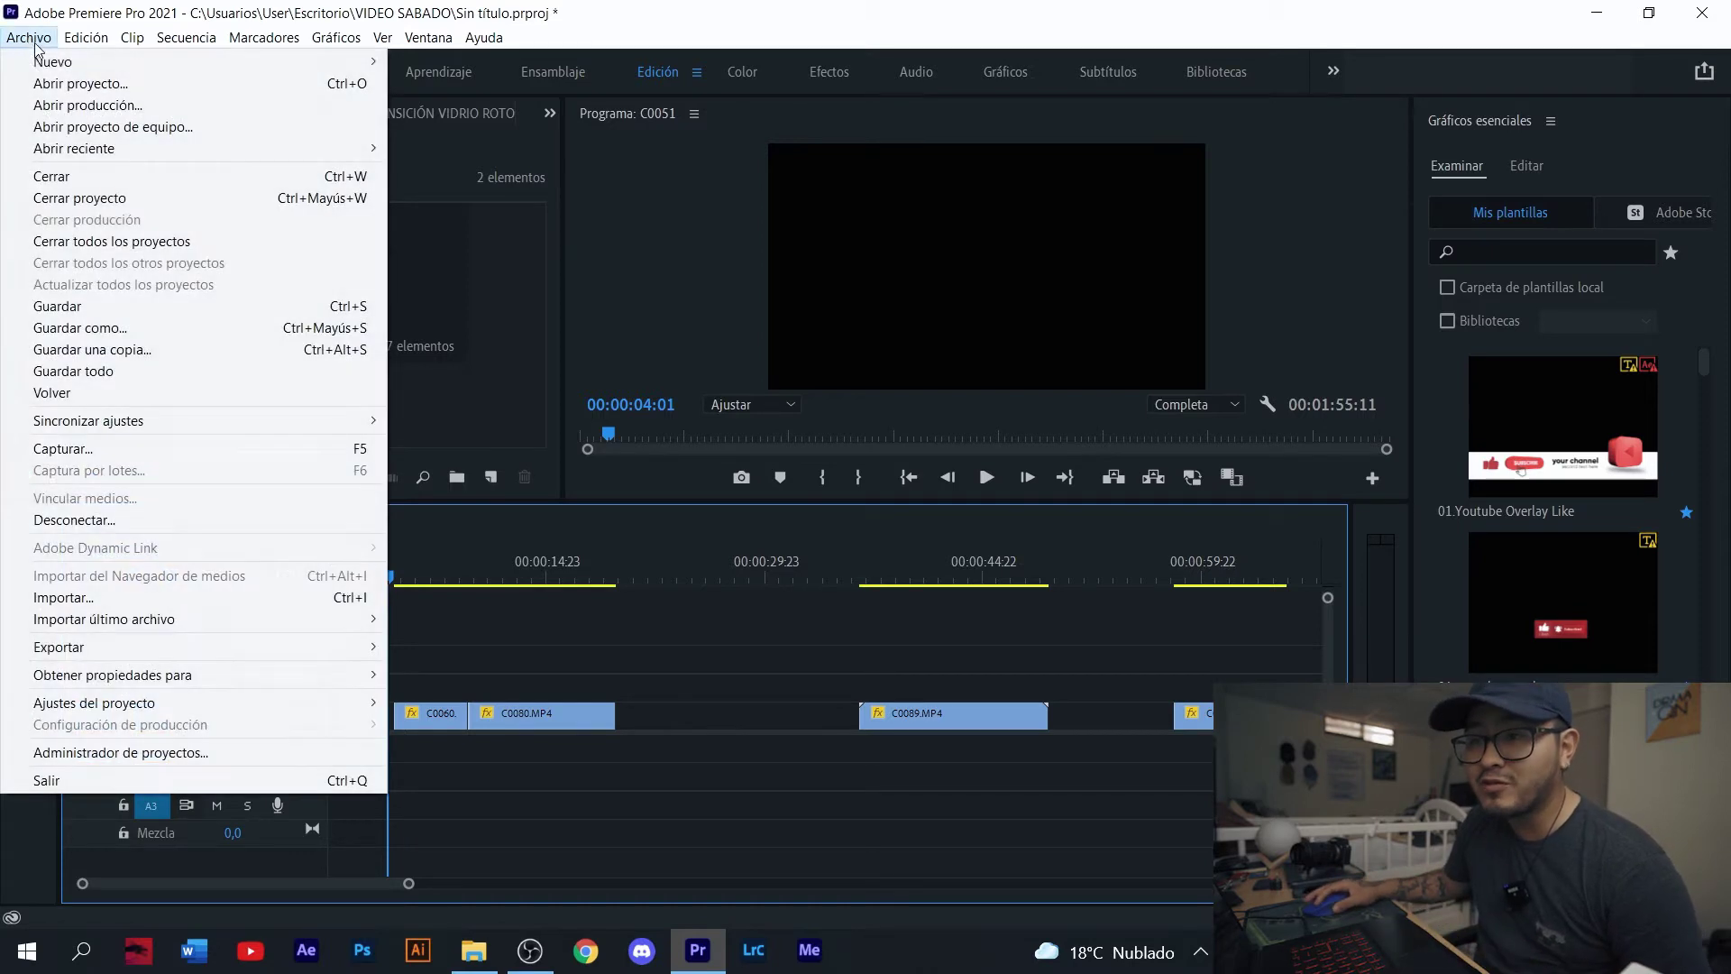
{"action": "mouse_move", "coordinate": [54, 61]}
{"action": "left_click", "coordinate": [468, 65]}
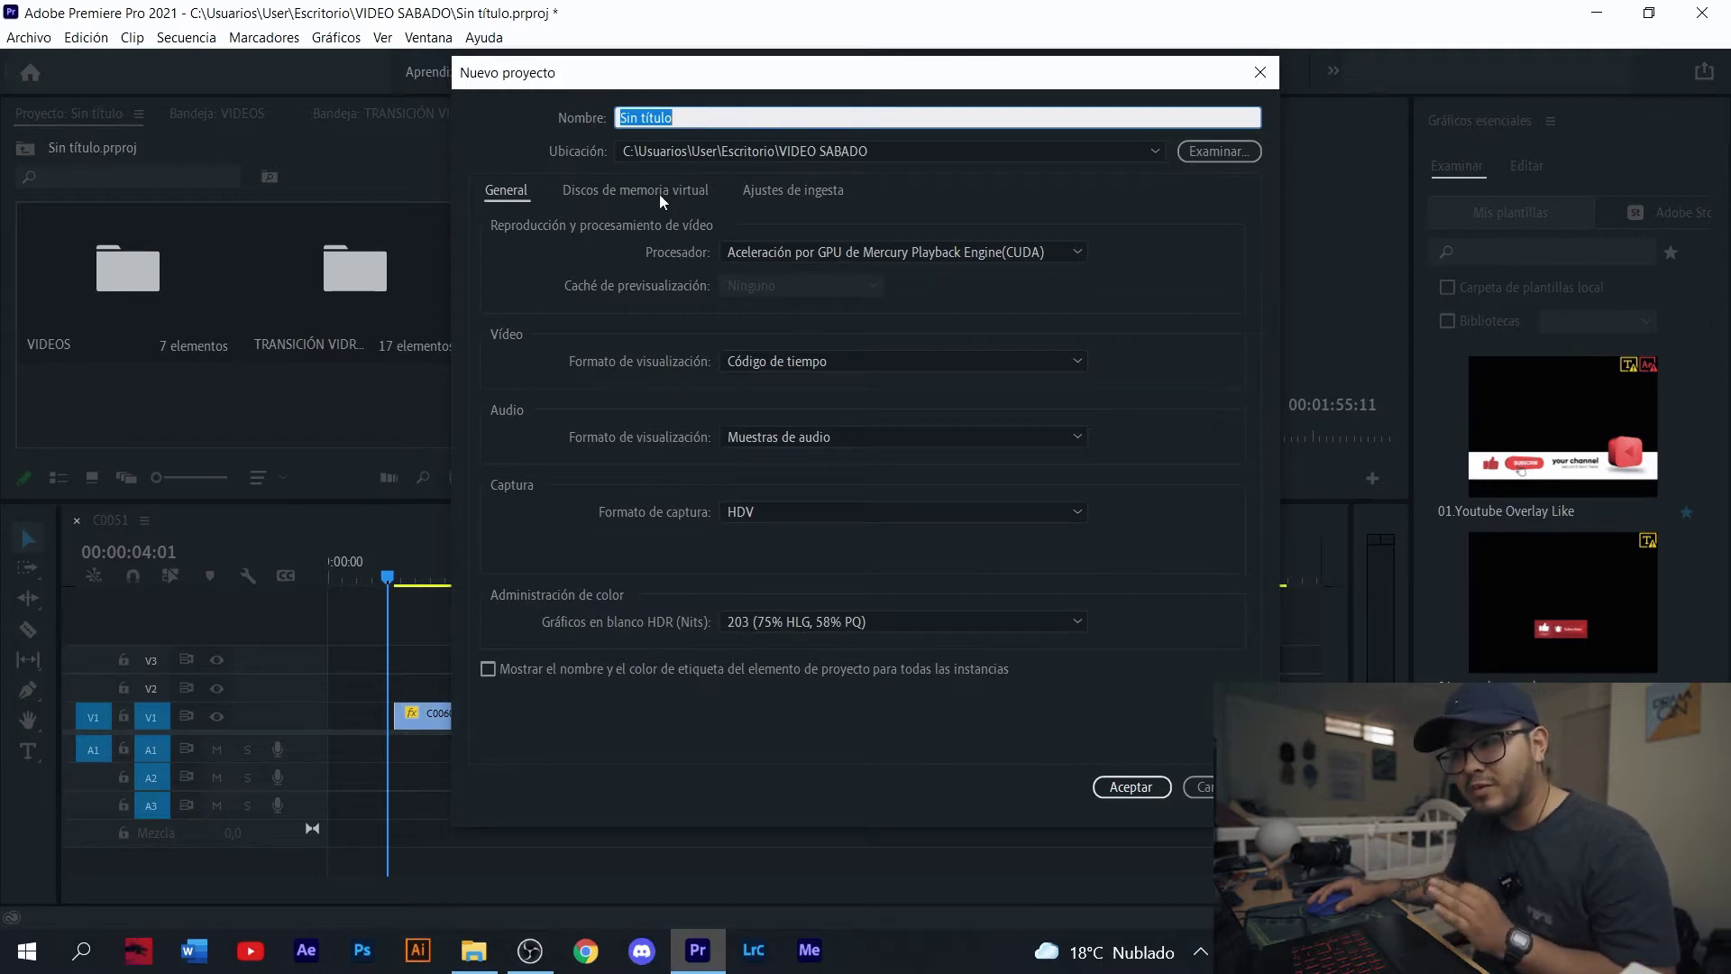
{"action": "left_click", "coordinate": [809, 193]}
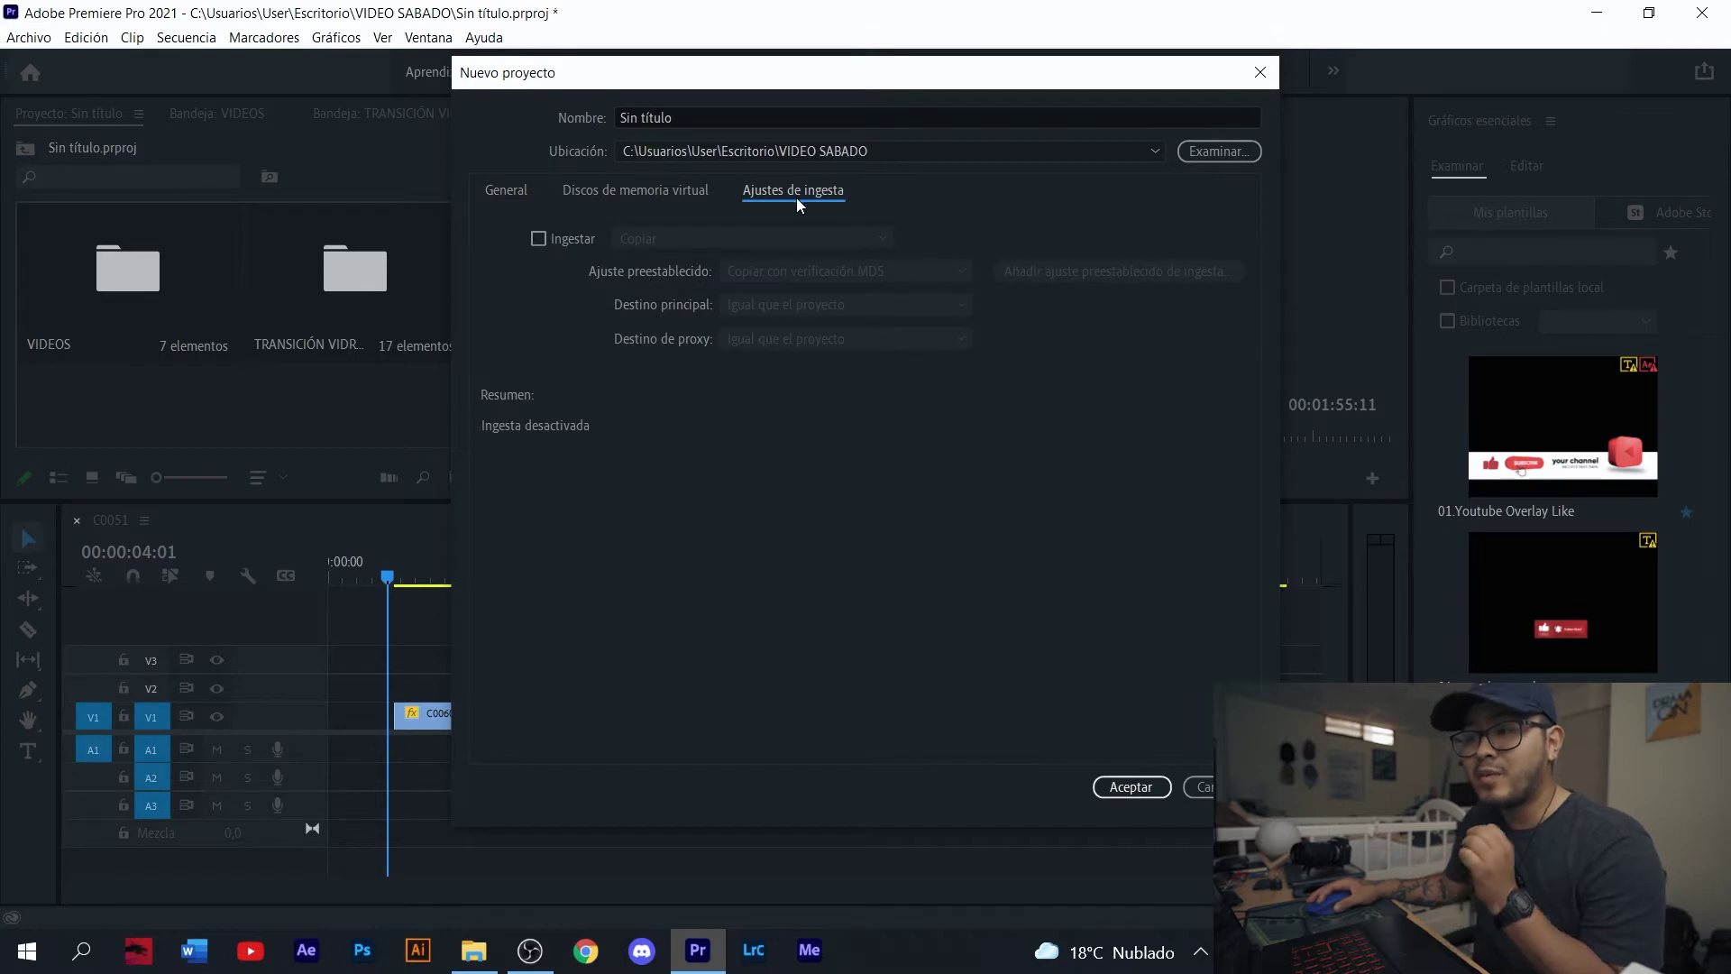
Enable ingest with the Crear proxys option and the H.264 Low Resolution Proxy preset.
{"action": "left_click", "coordinate": [539, 240]}
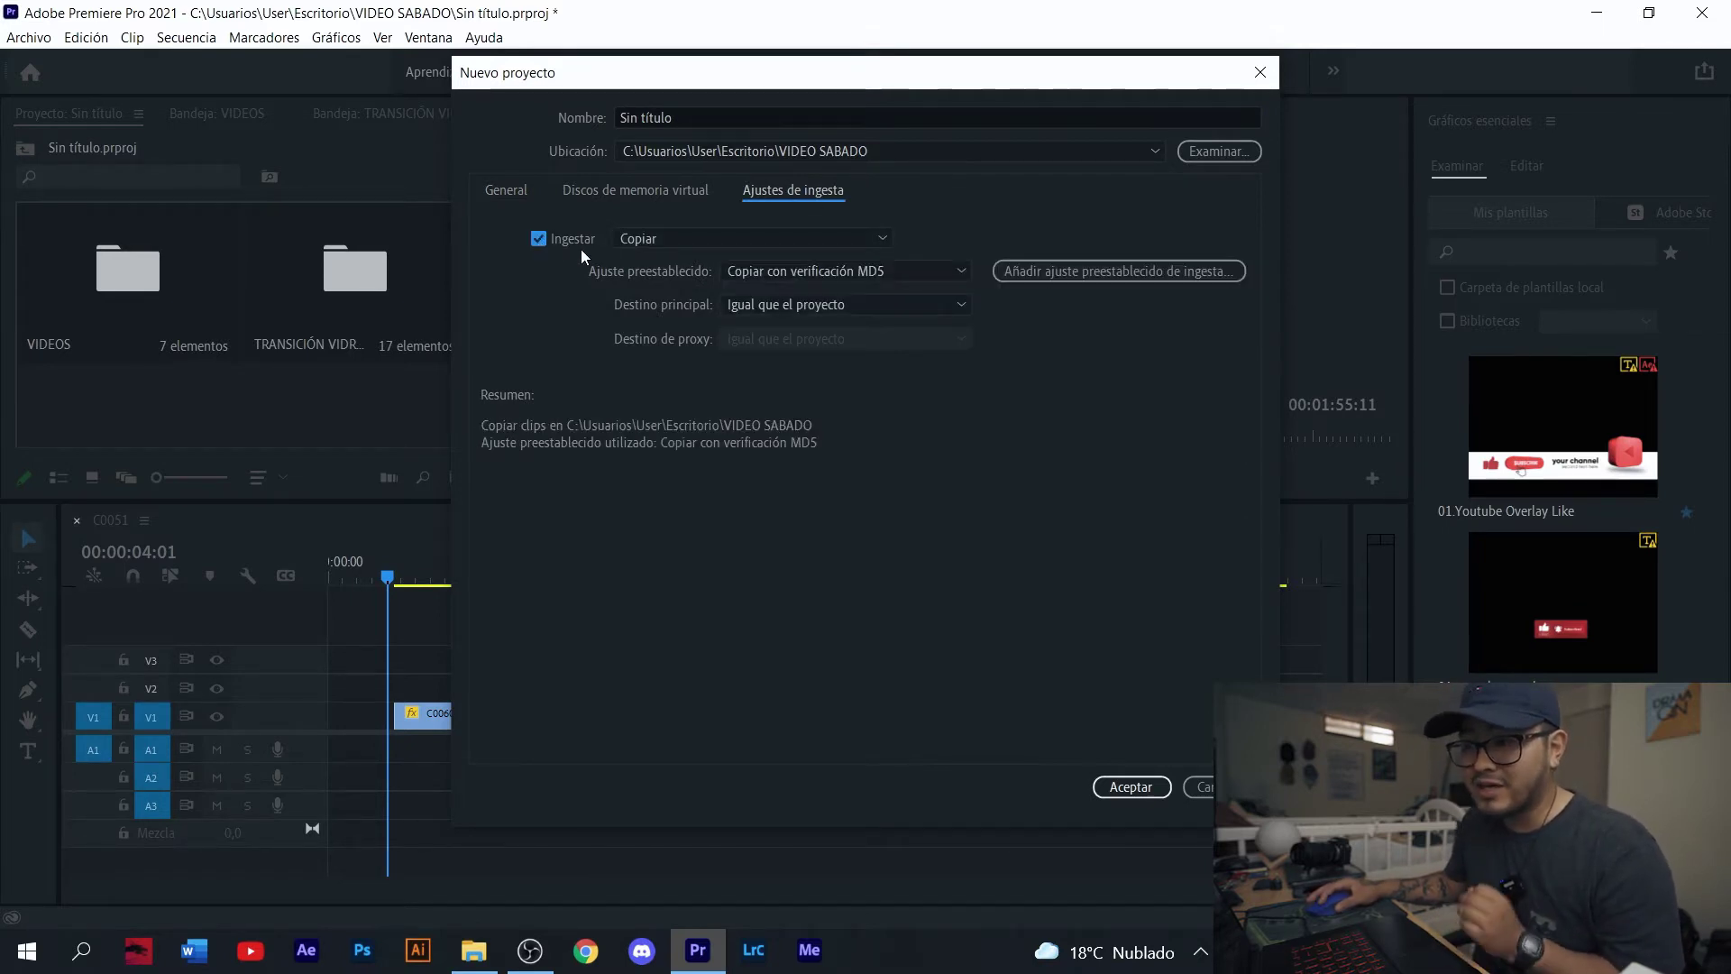
{"action": "left_click", "coordinate": [772, 240]}
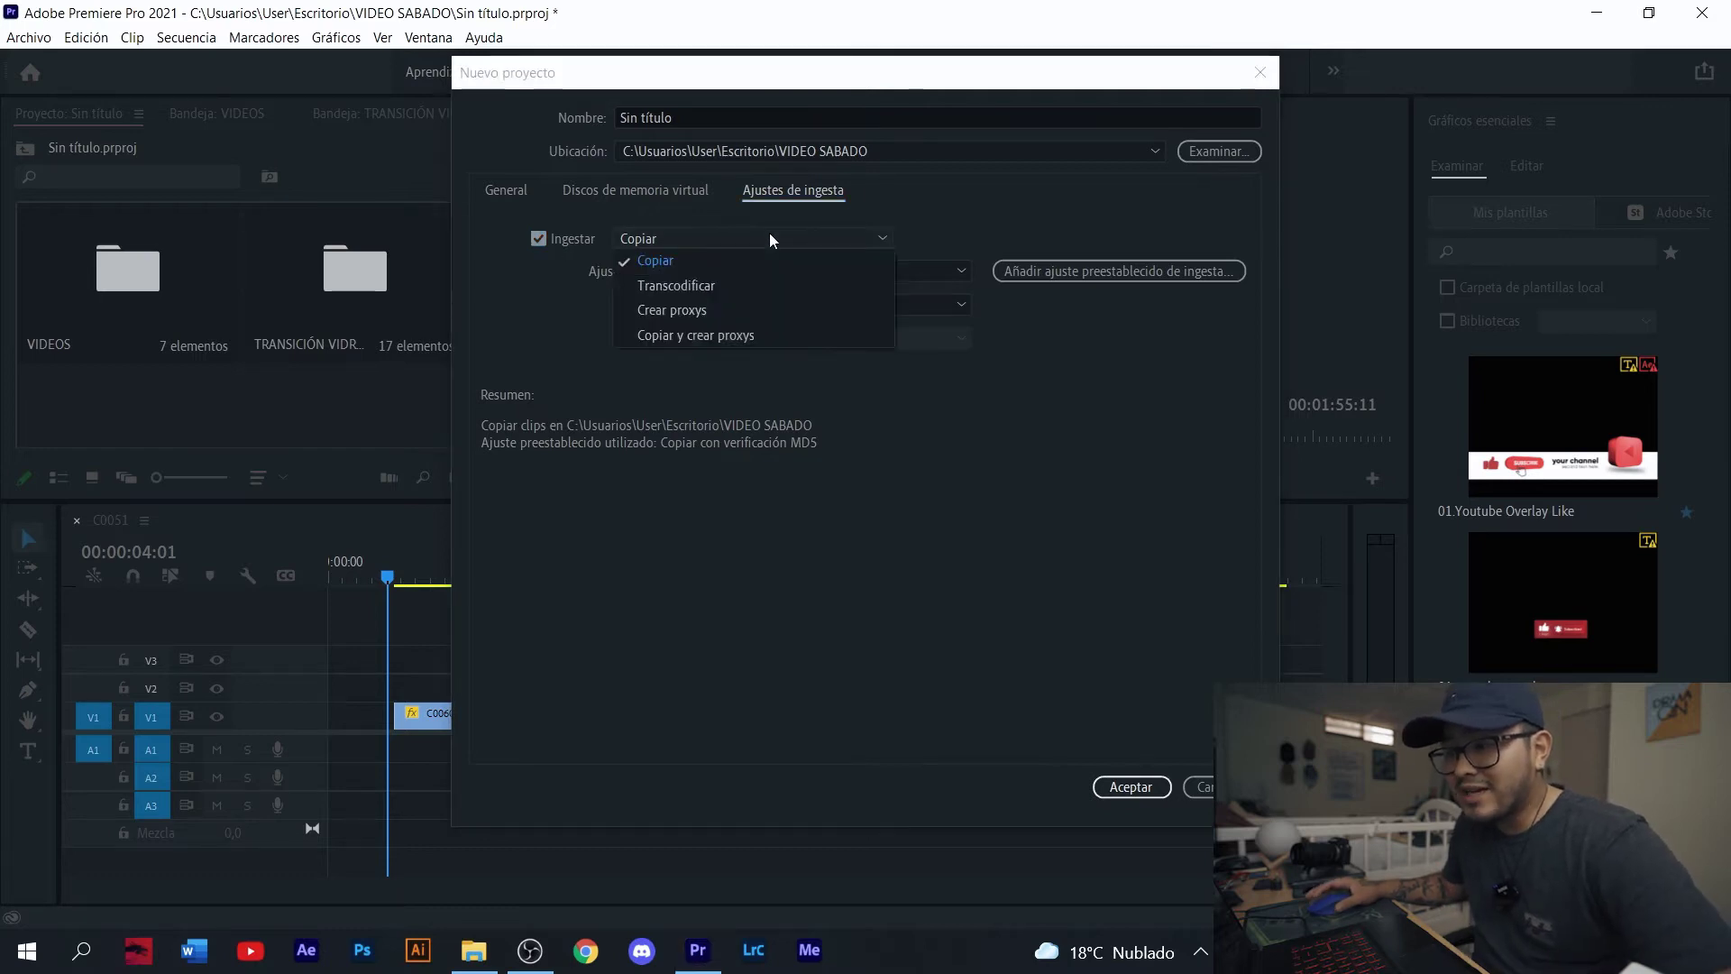
{"action": "left_click", "coordinate": [704, 311]}
{"action": "left_click", "coordinate": [875, 271]}
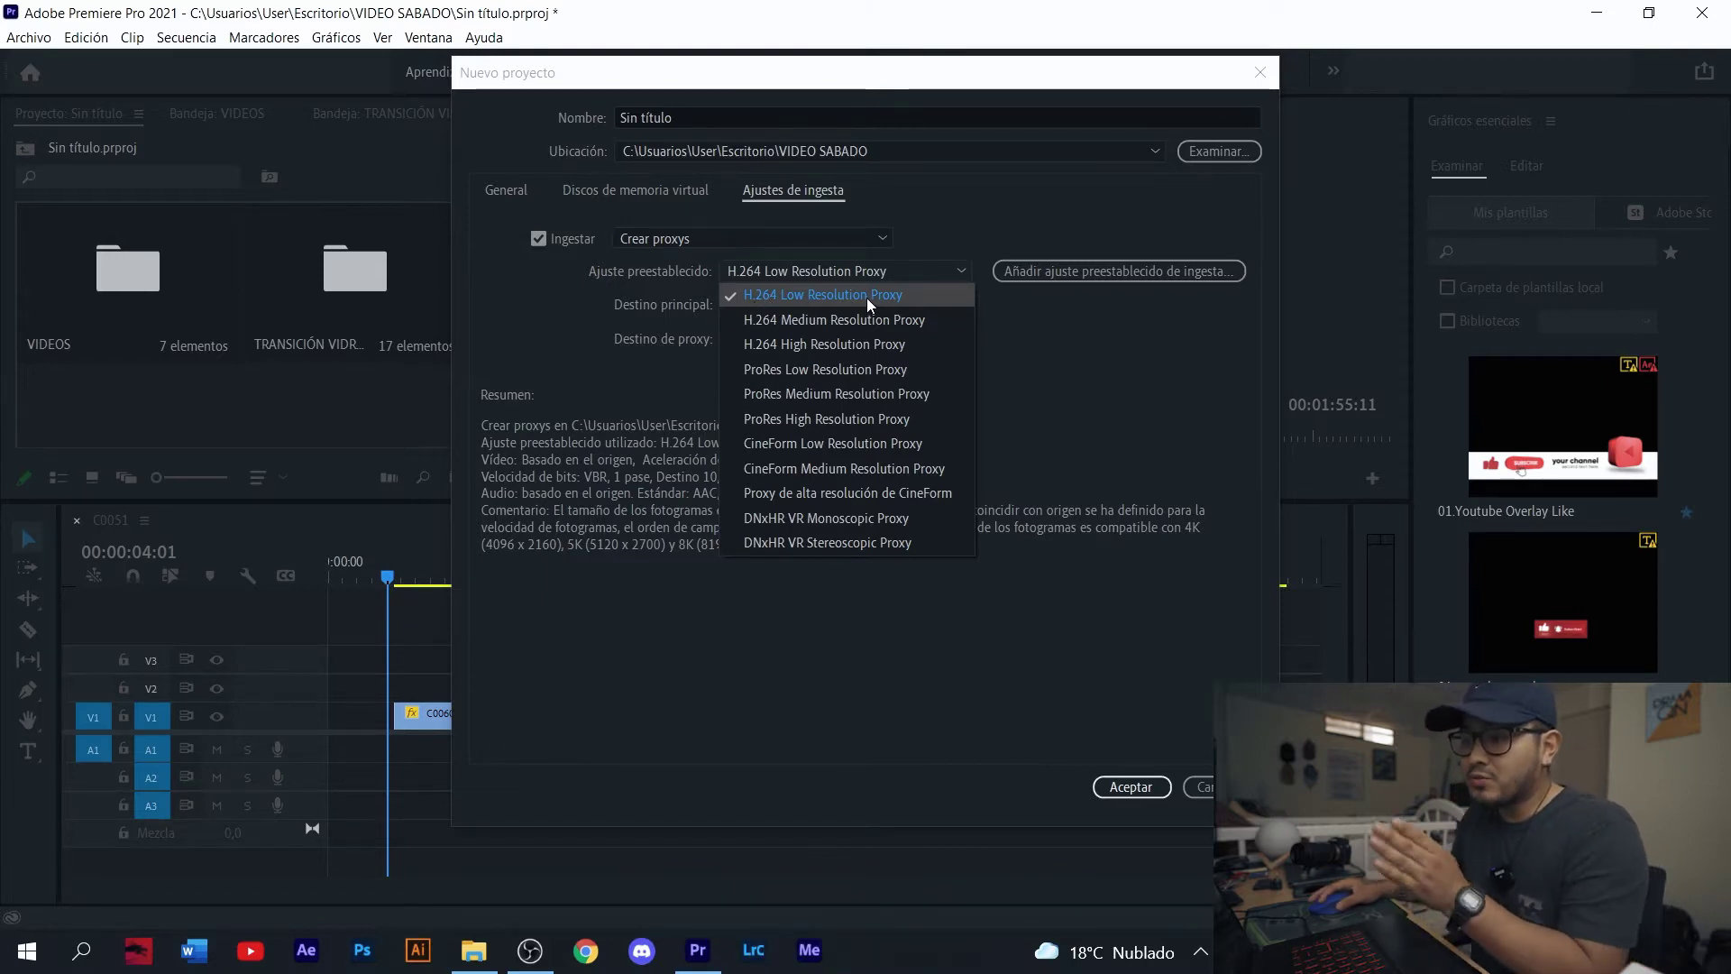
{"action": "left_click", "coordinate": [913, 303]}
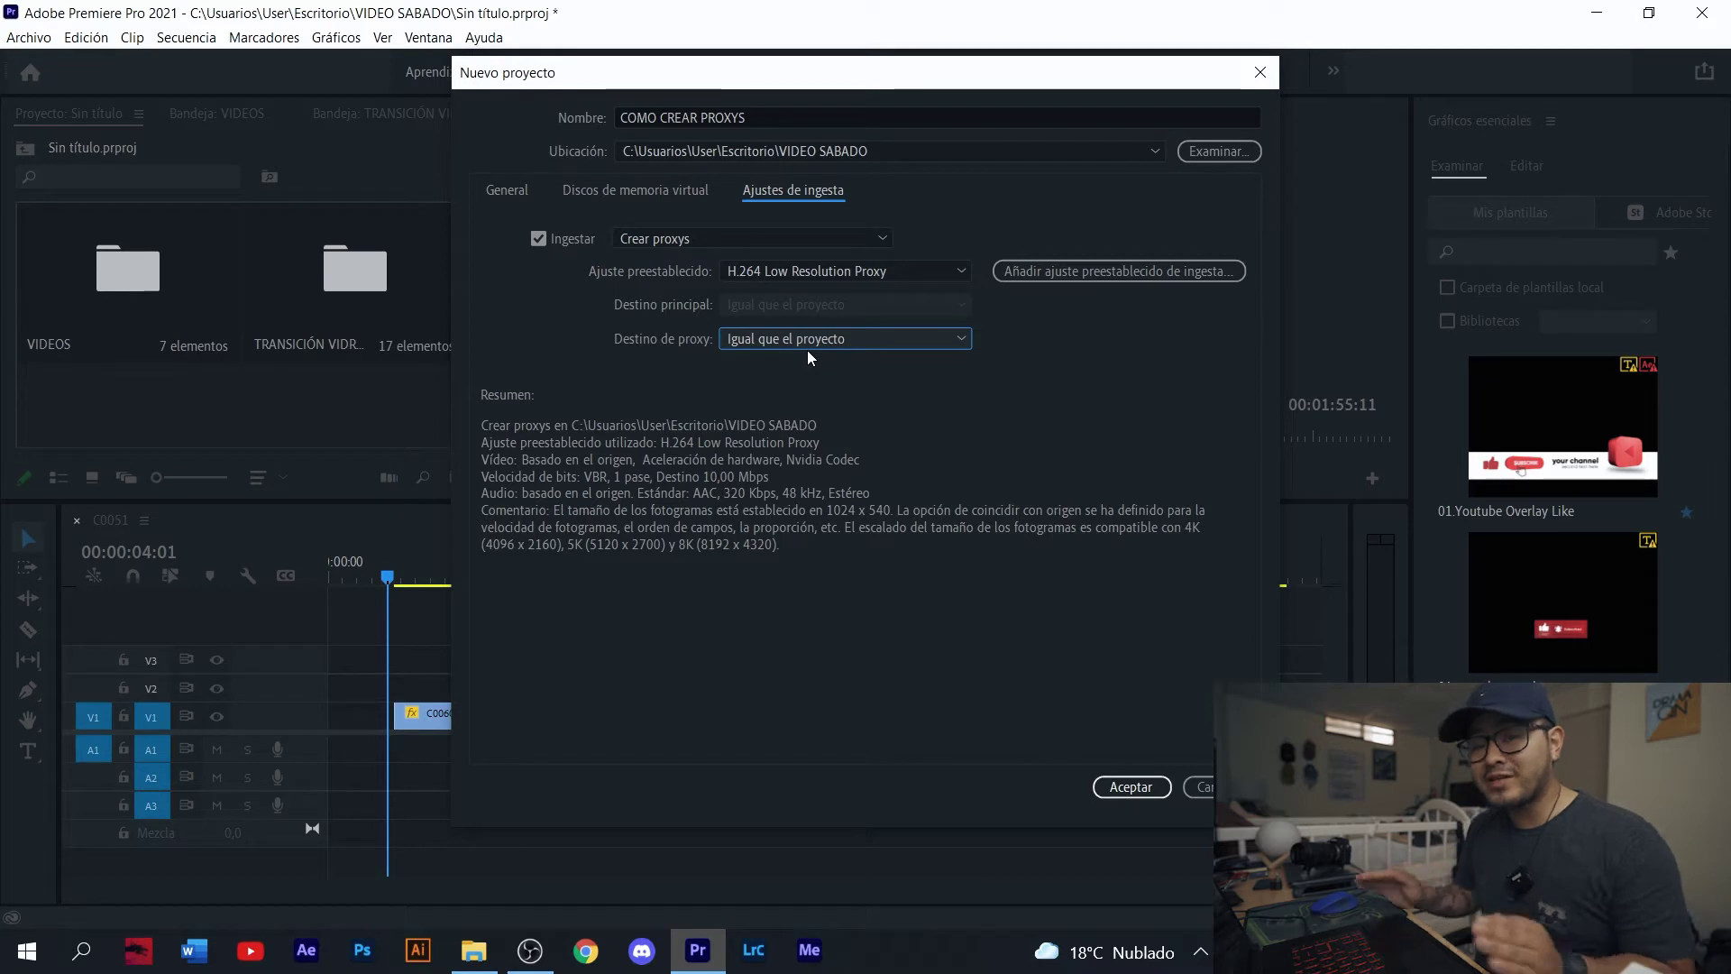
Set the proxy destination to the PROXYS folder in Escritorio > VIDEO SABADO and create the COMO CREAR PROXYS project.
{"action": "left_click", "coordinate": [797, 341]}
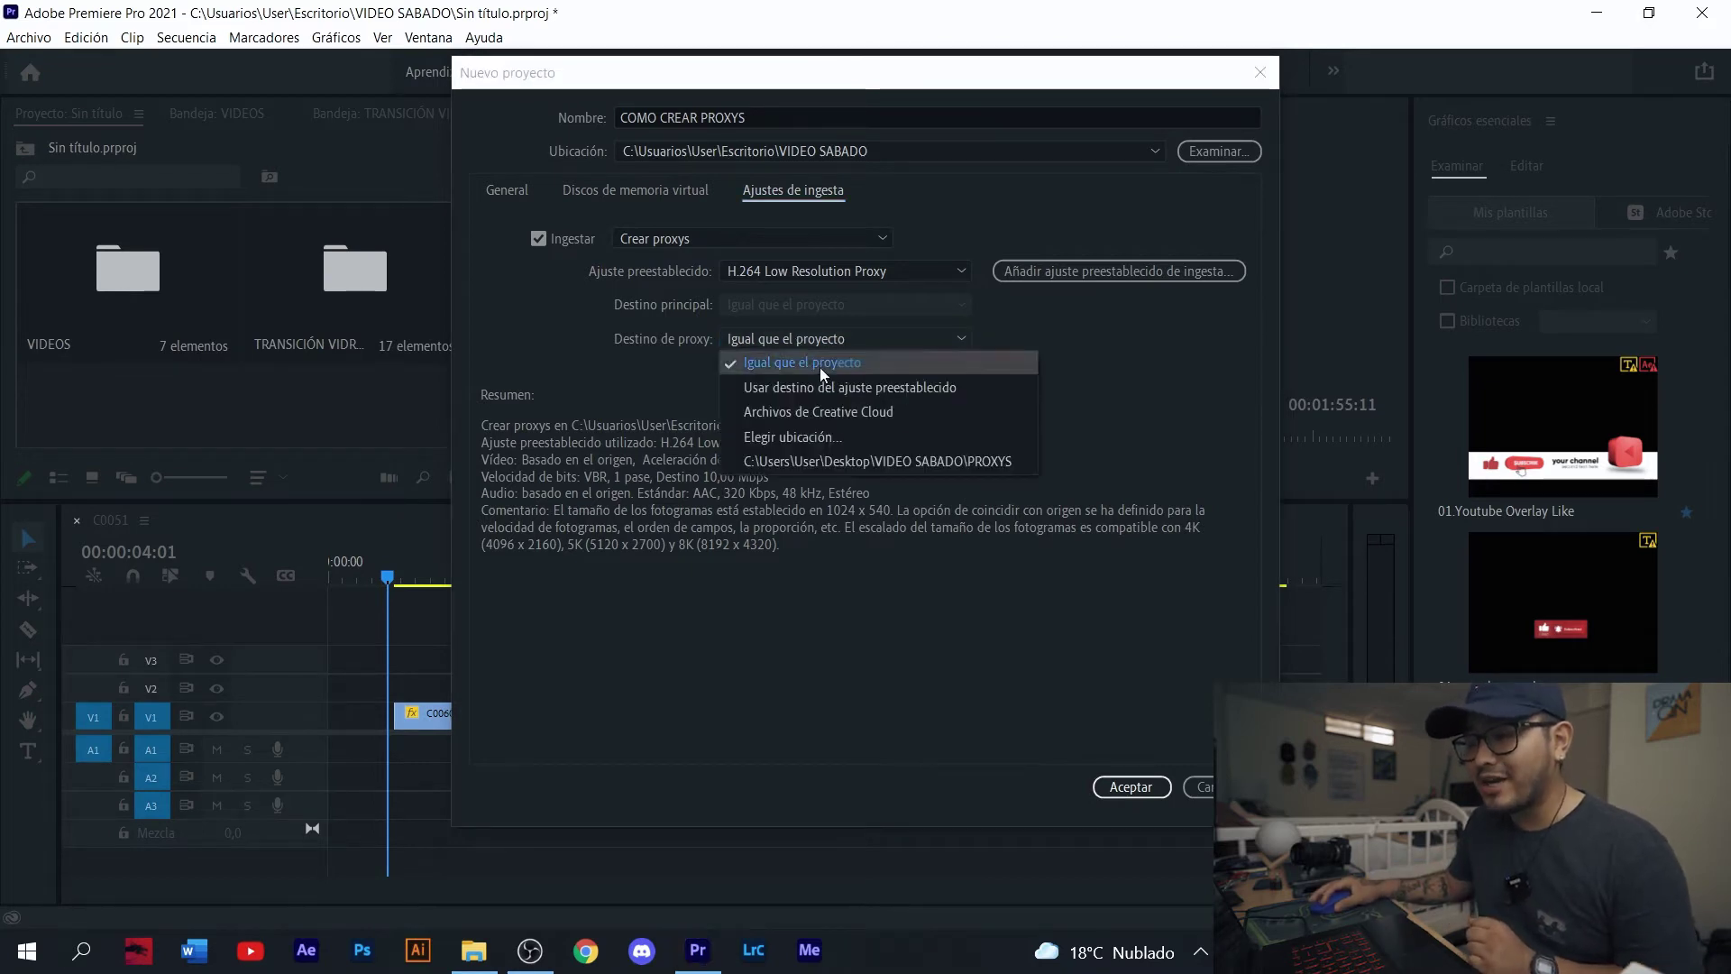
{"action": "left_click", "coordinate": [835, 437]}
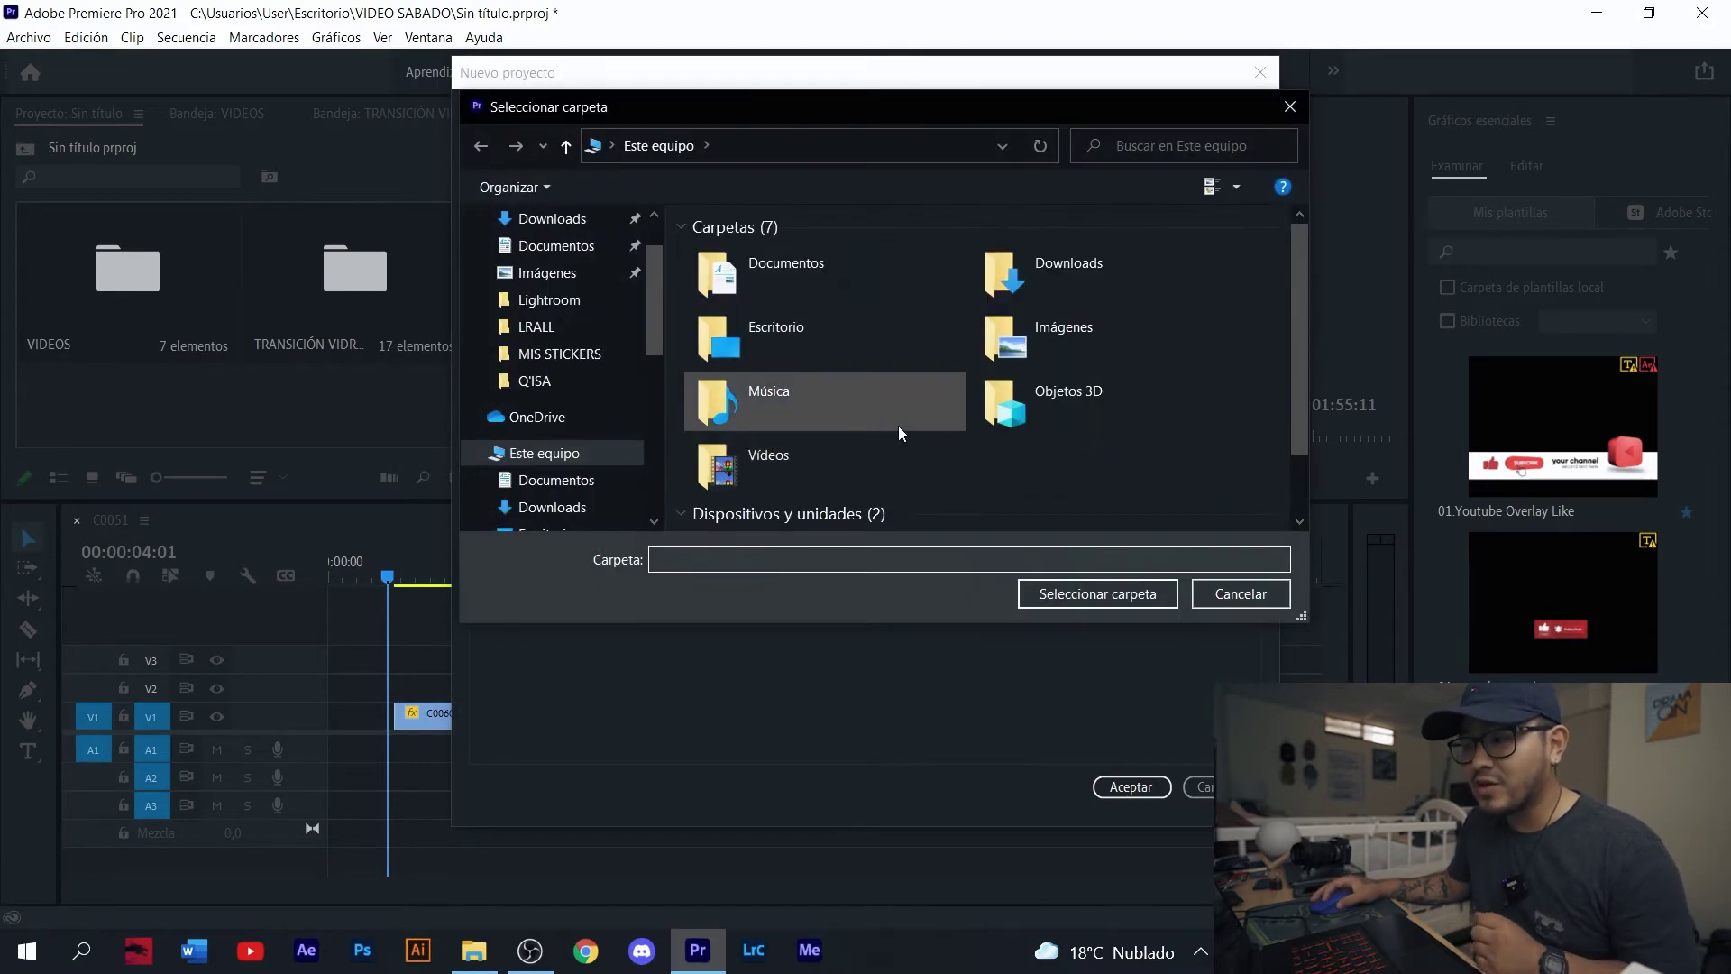
{"action": "scroll", "coordinate": [580, 289], "scroll_direction": "up", "scroll_amount": 1}
{"action": "left_click", "coordinate": [559, 263]}
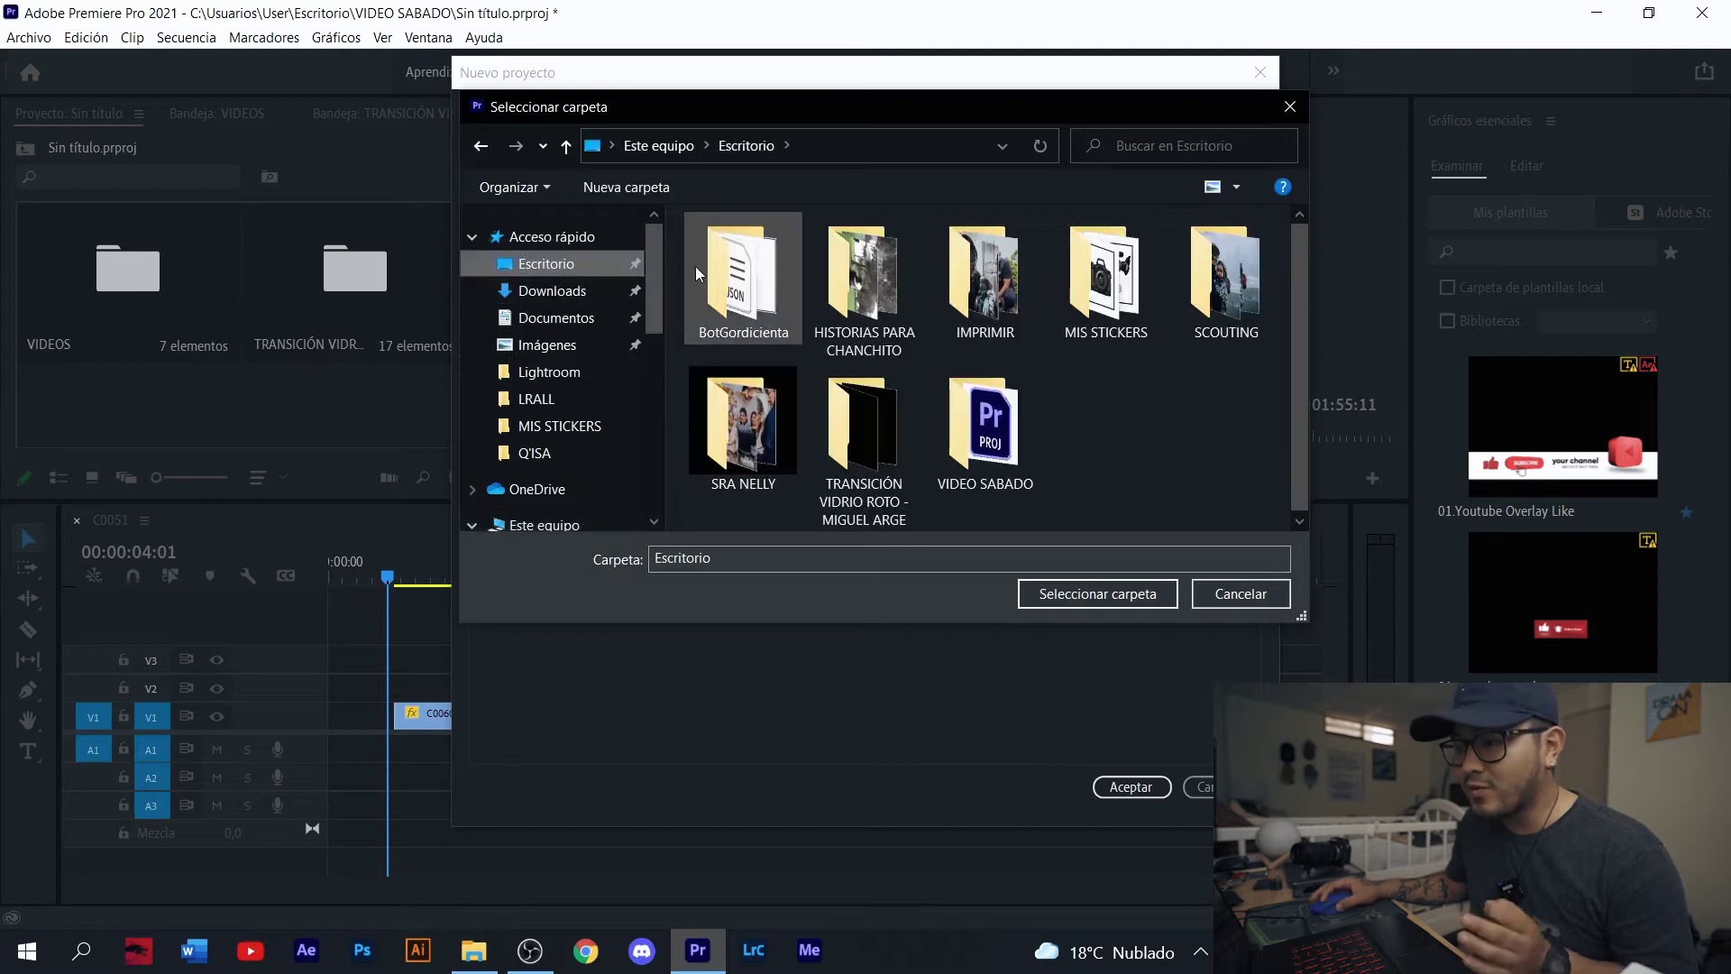
{"action": "double_click", "coordinate": [978, 423]}
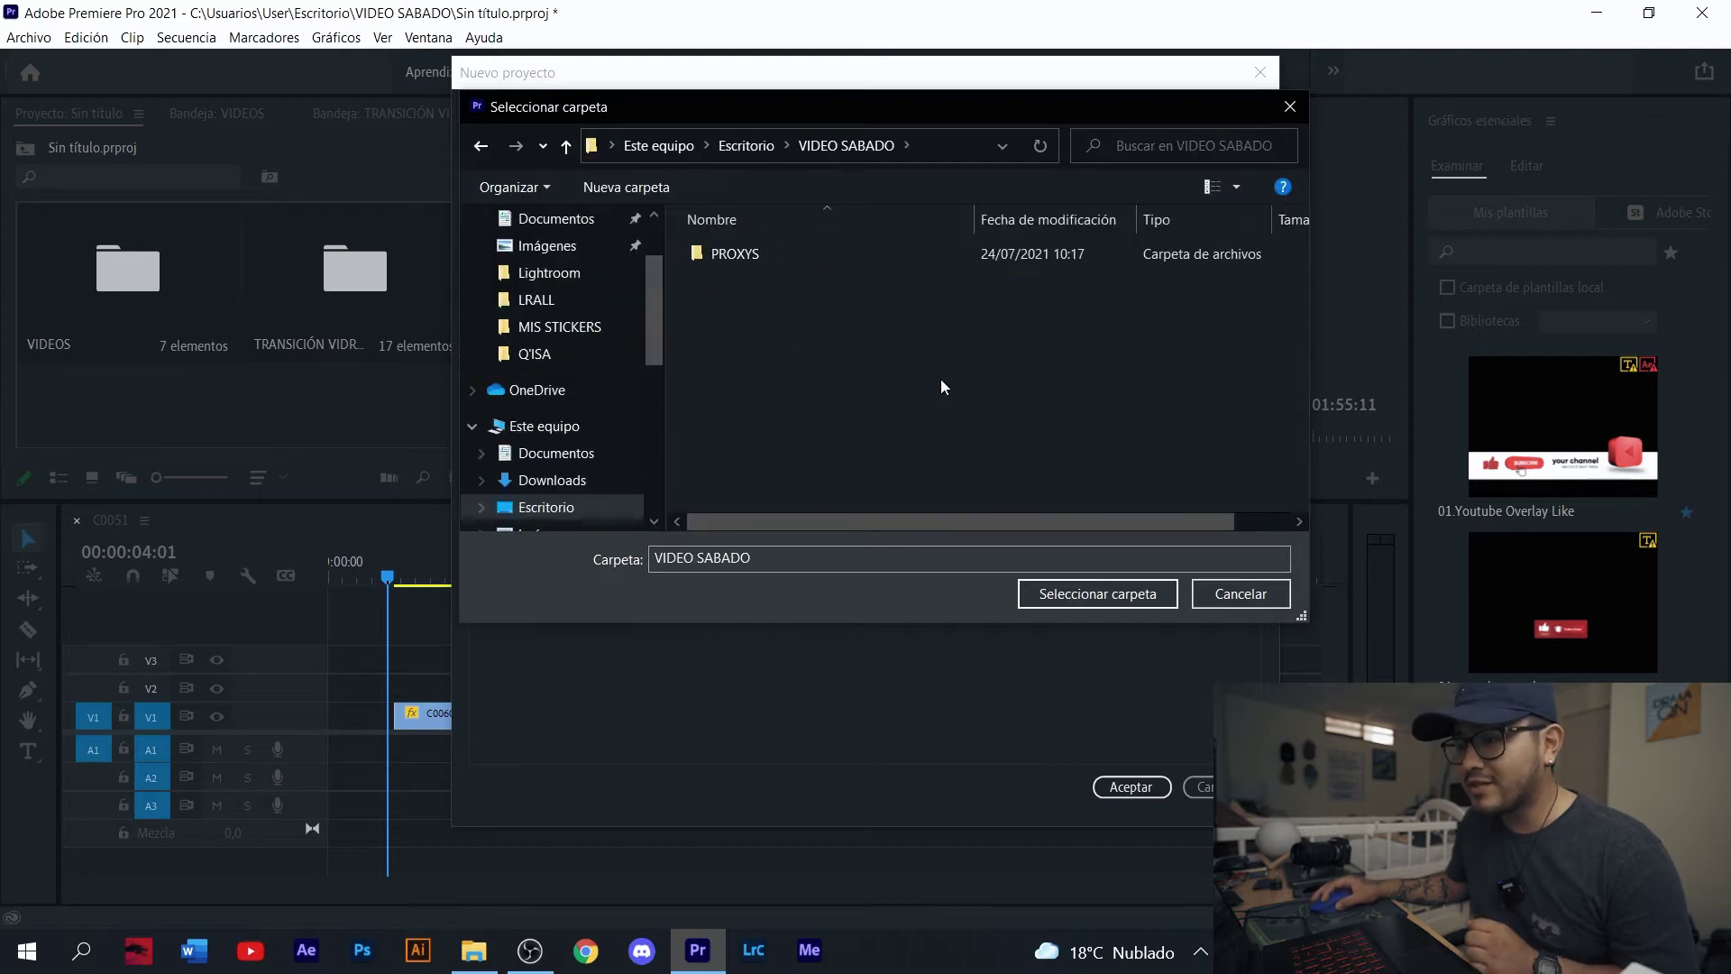
{"action": "left_click", "coordinate": [779, 264]}
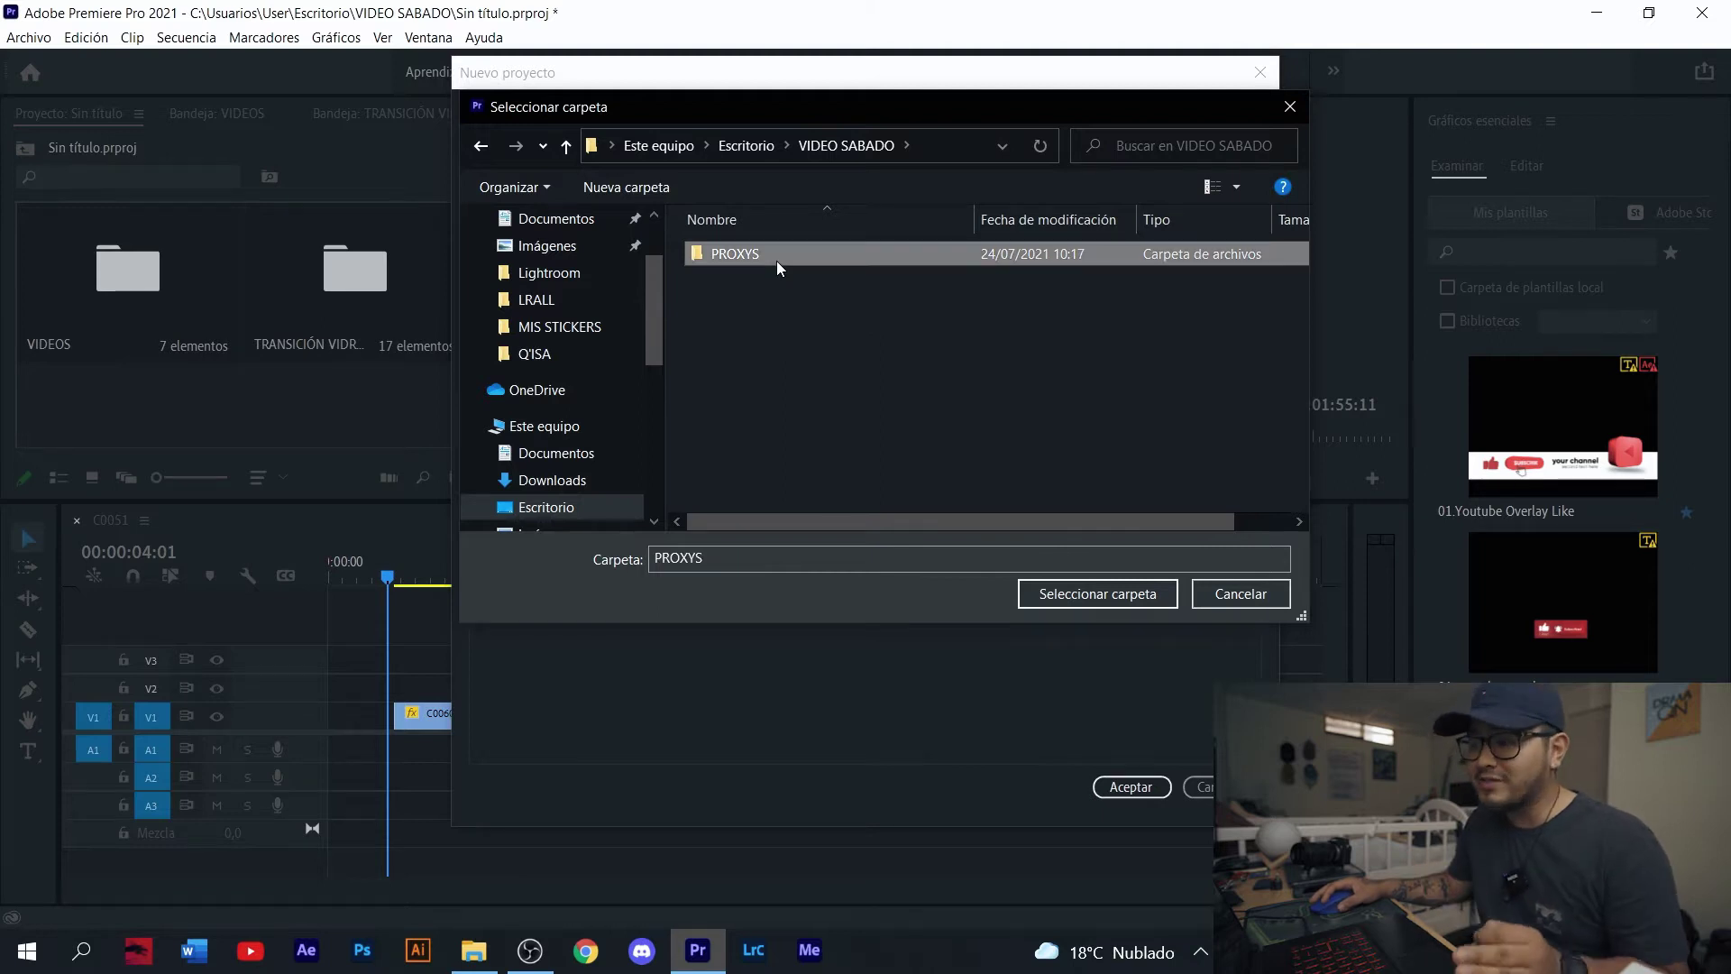
{"action": "left_click", "coordinate": [1086, 595]}
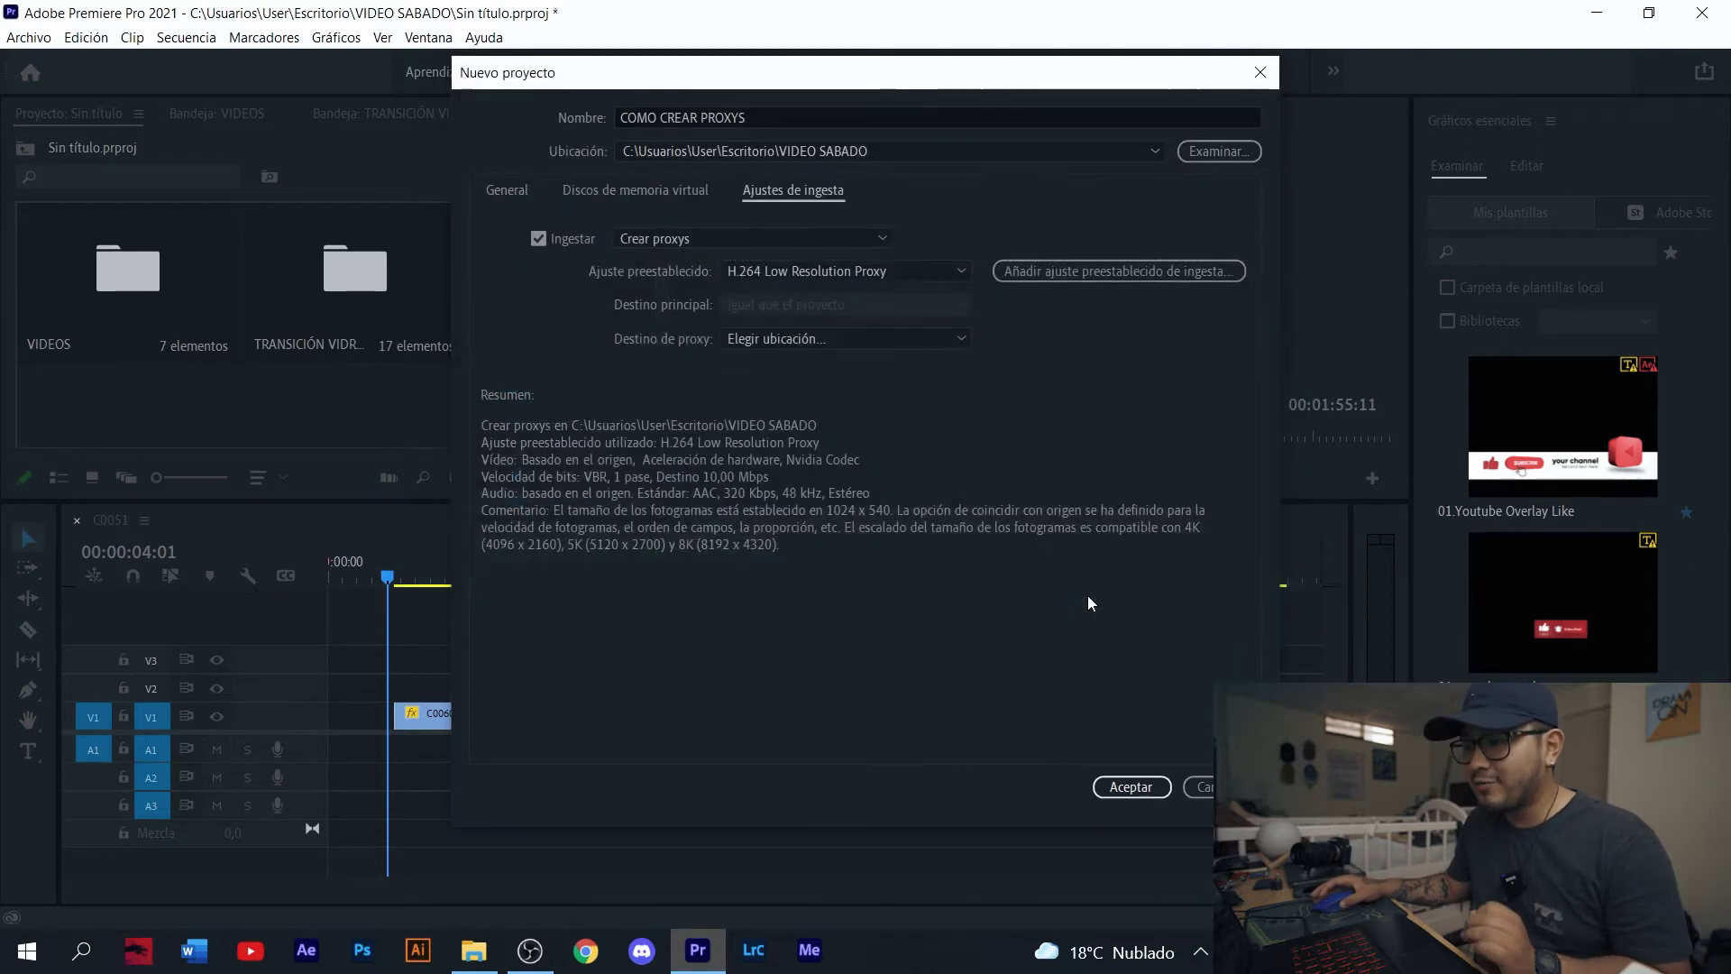
{"action": "left_click", "coordinate": [1125, 786]}
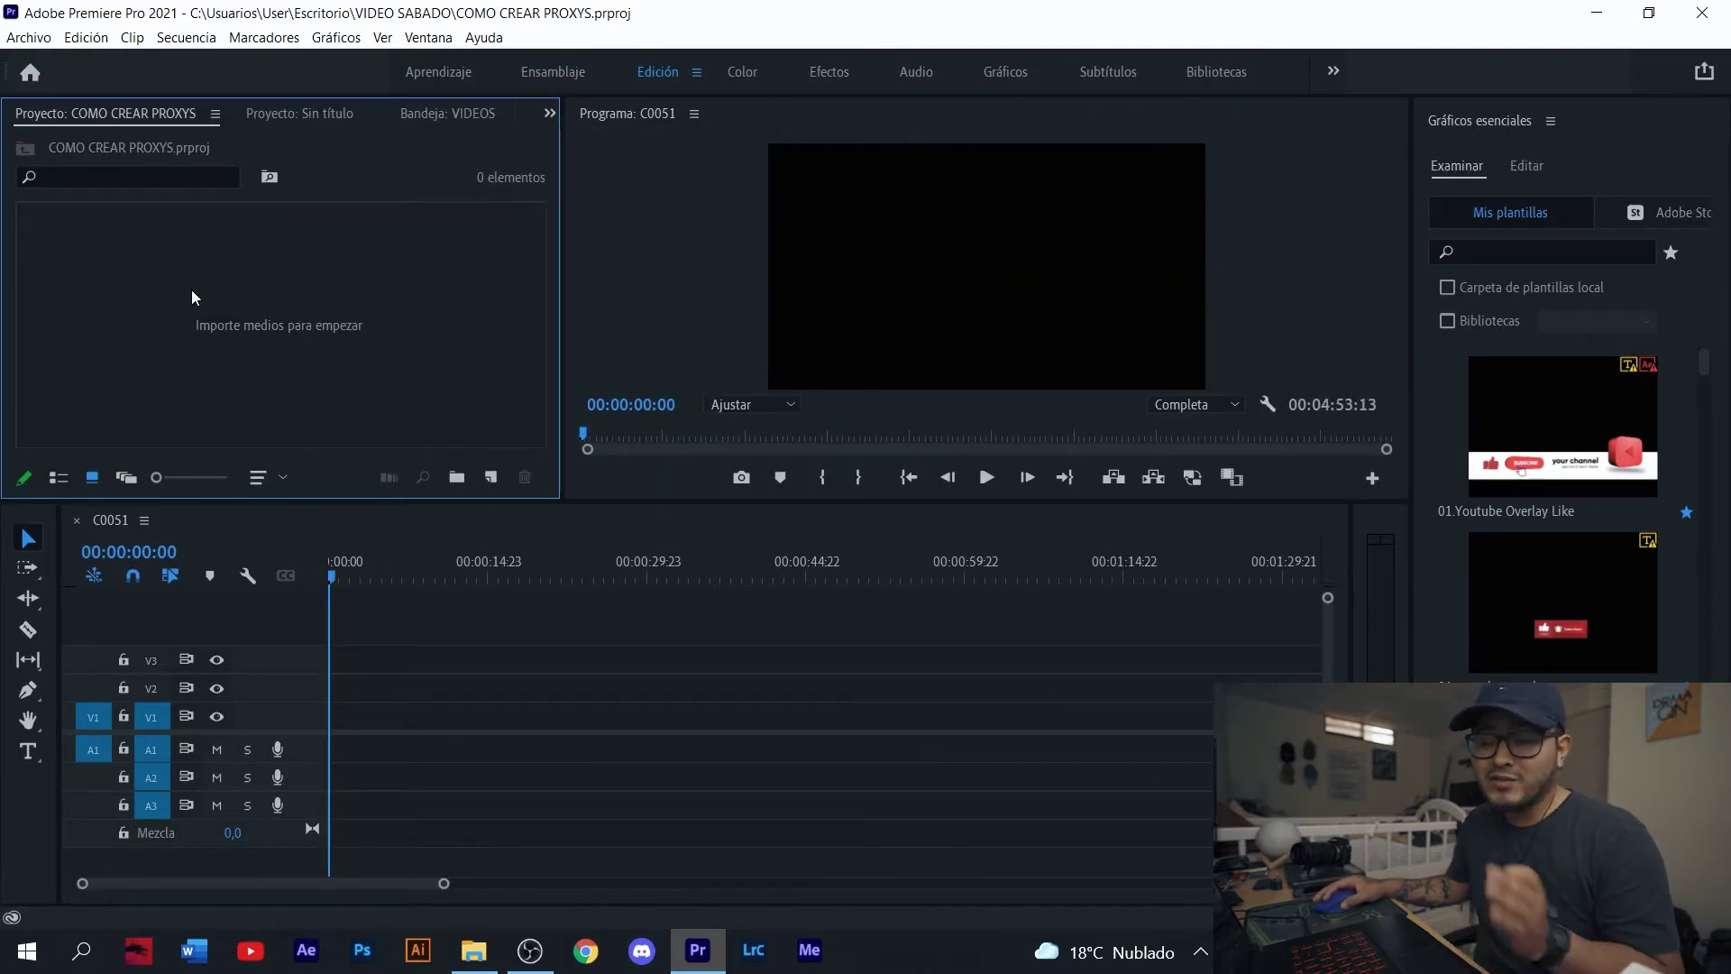
Import the drone clip DJI_0041.MP4 from the TOMAS DE DRONE folder into the COMO CREAR PROXYS project.
{"action": "left_click", "coordinate": [473, 950]}
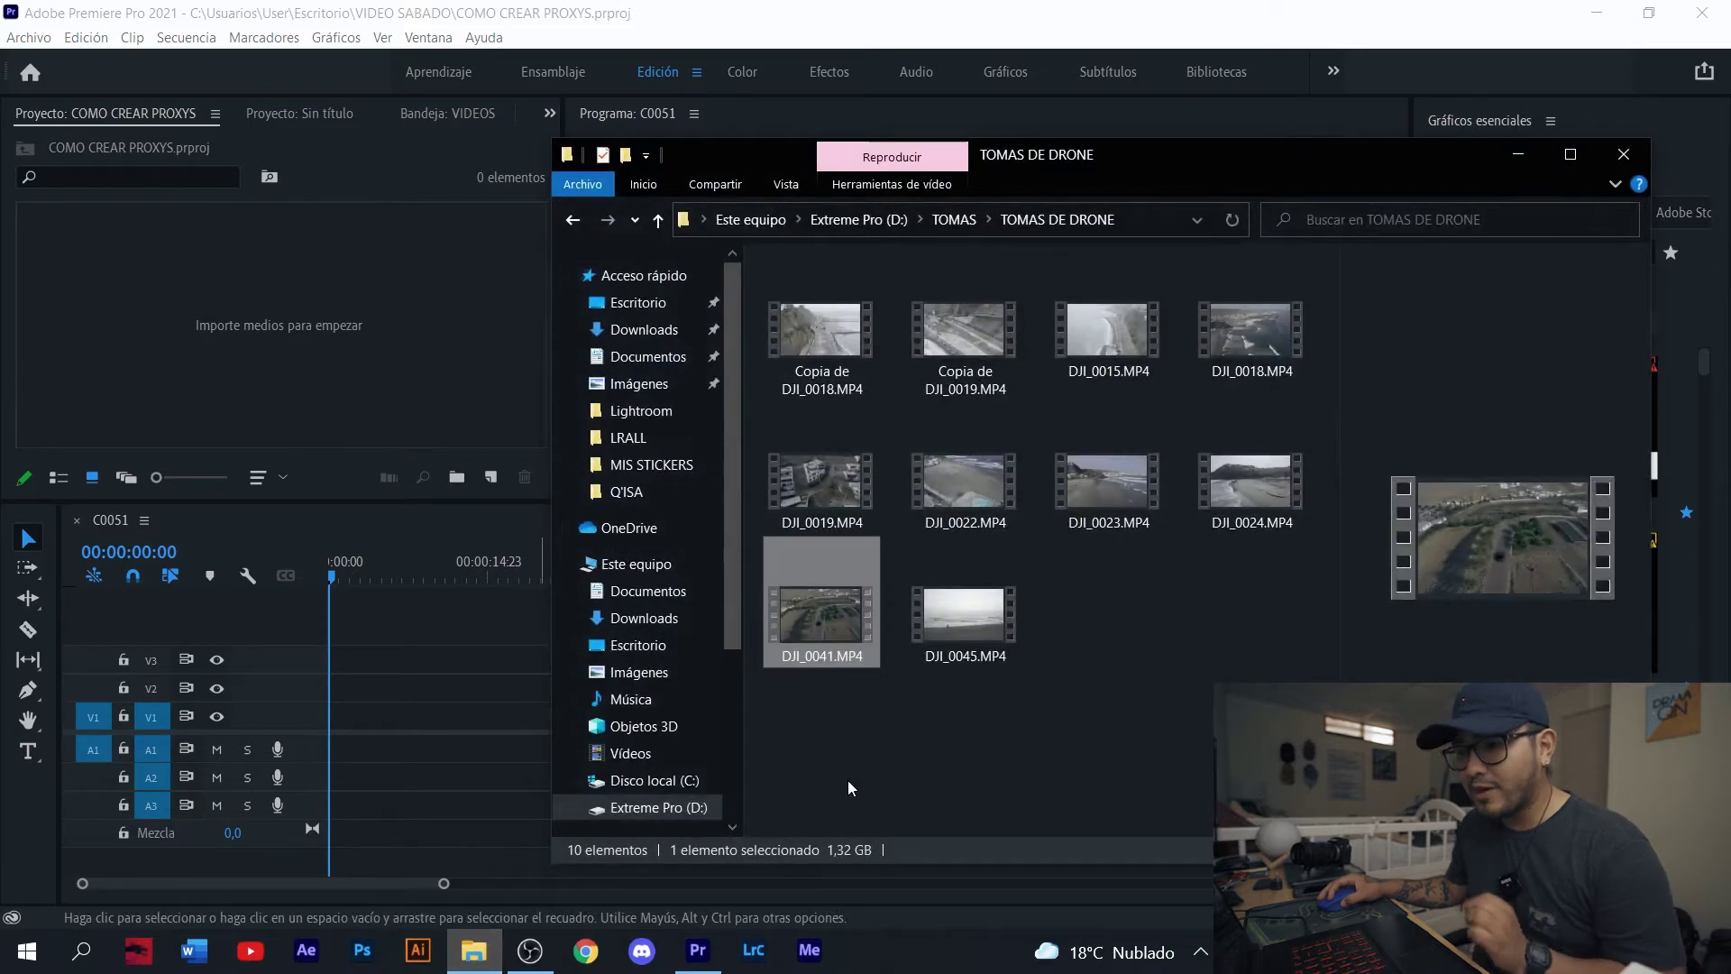
{"action": "left_click", "coordinate": [852, 789]}
{"action": "mouse_move", "coordinate": [827, 650]}
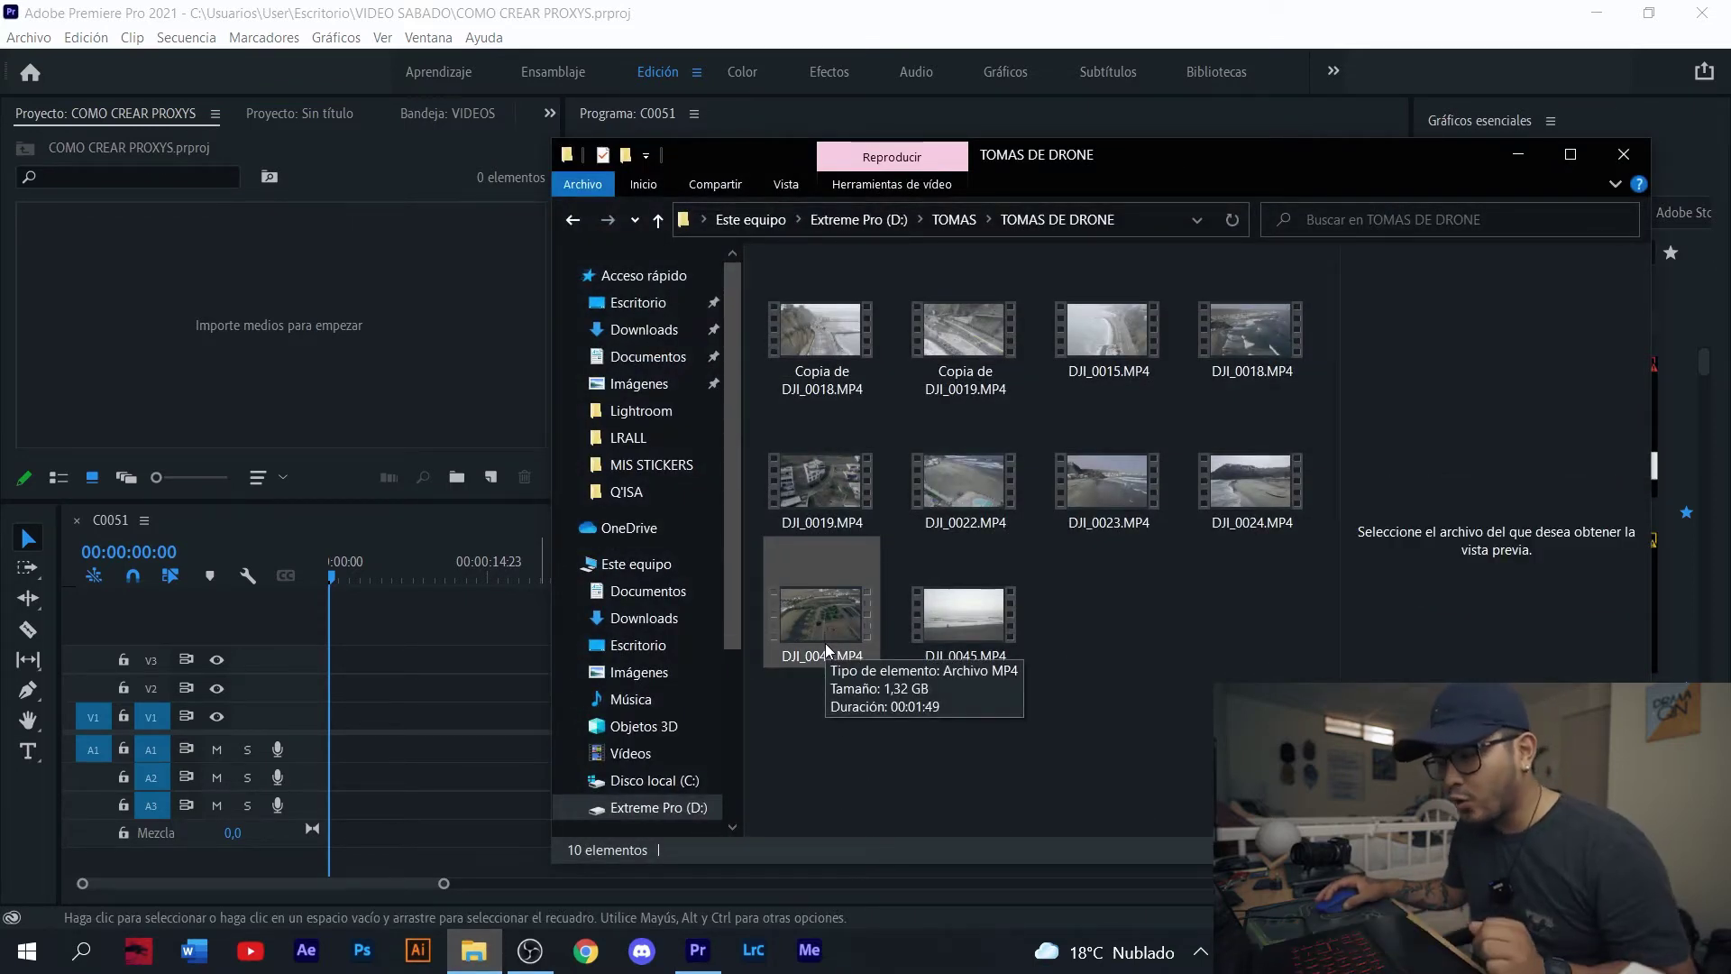
{"action": "left_click_drag", "start_coordinate": [831, 616], "coordinate": [201, 331]}
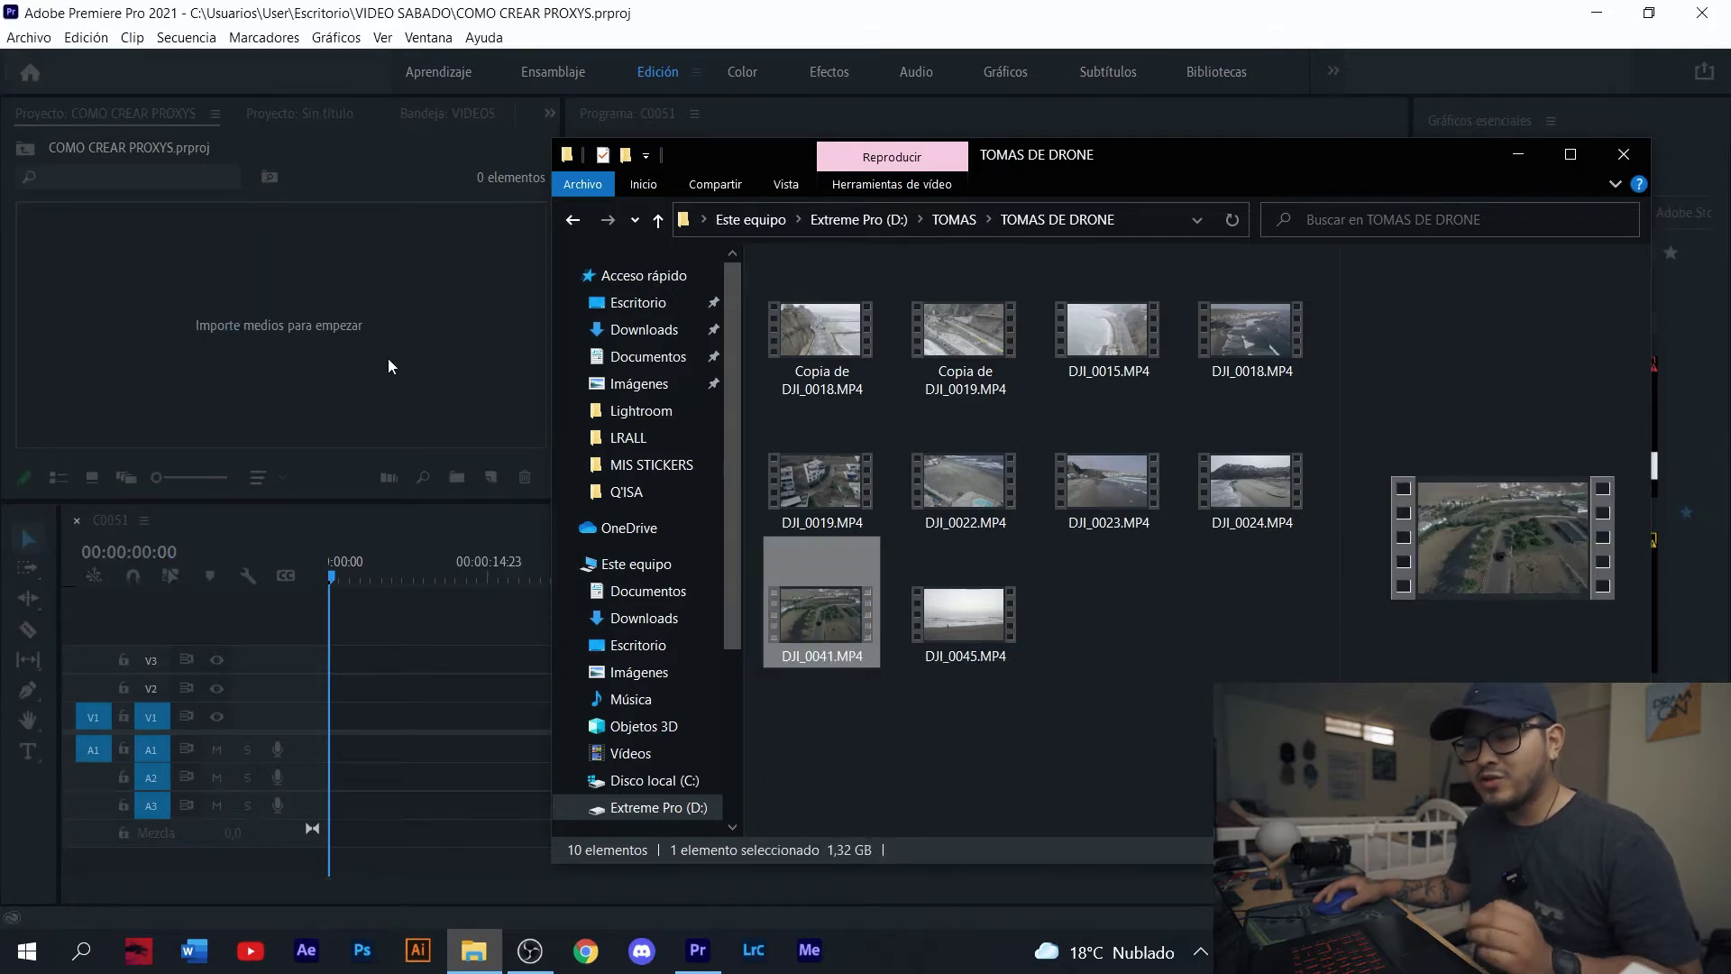
{"action": "left_click", "coordinate": [441, 384]}
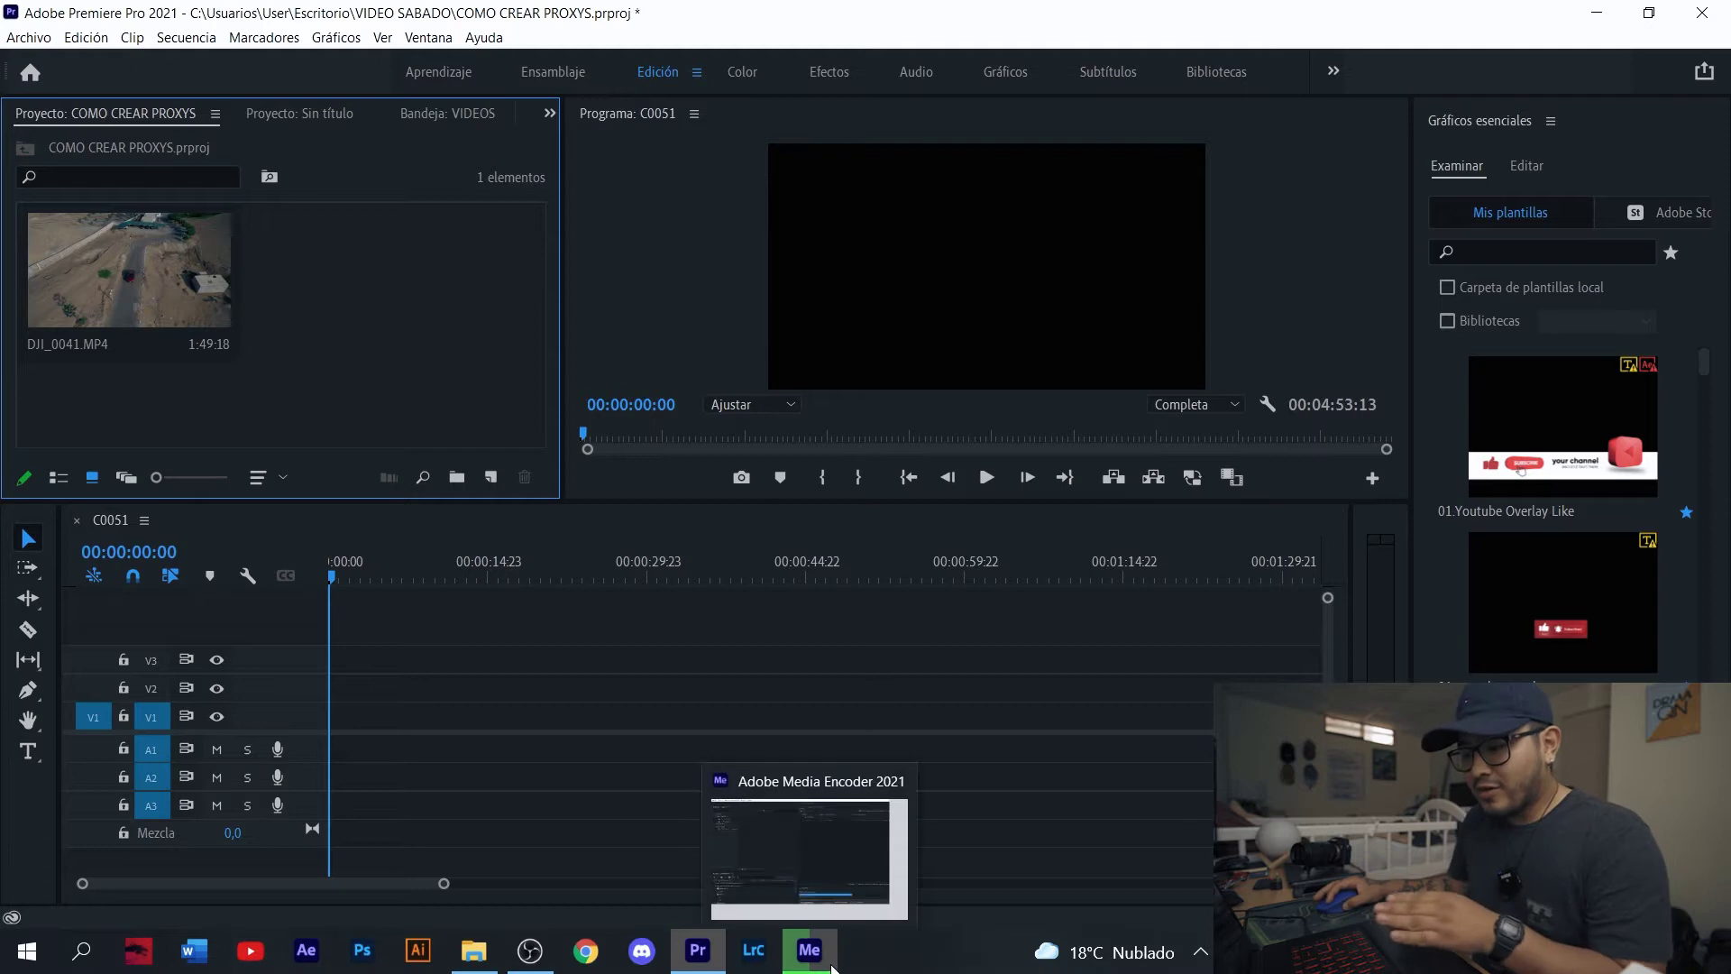
Switch to Adobe Media Encoder and reposition its window to check the proxy encoding progress of DJI_0041.MP4 in the queue.
{"action": "left_click", "coordinate": [829, 965]}
{"action": "left_click_drag", "start_coordinate": [1350, 60], "coordinate": [950, 90]}
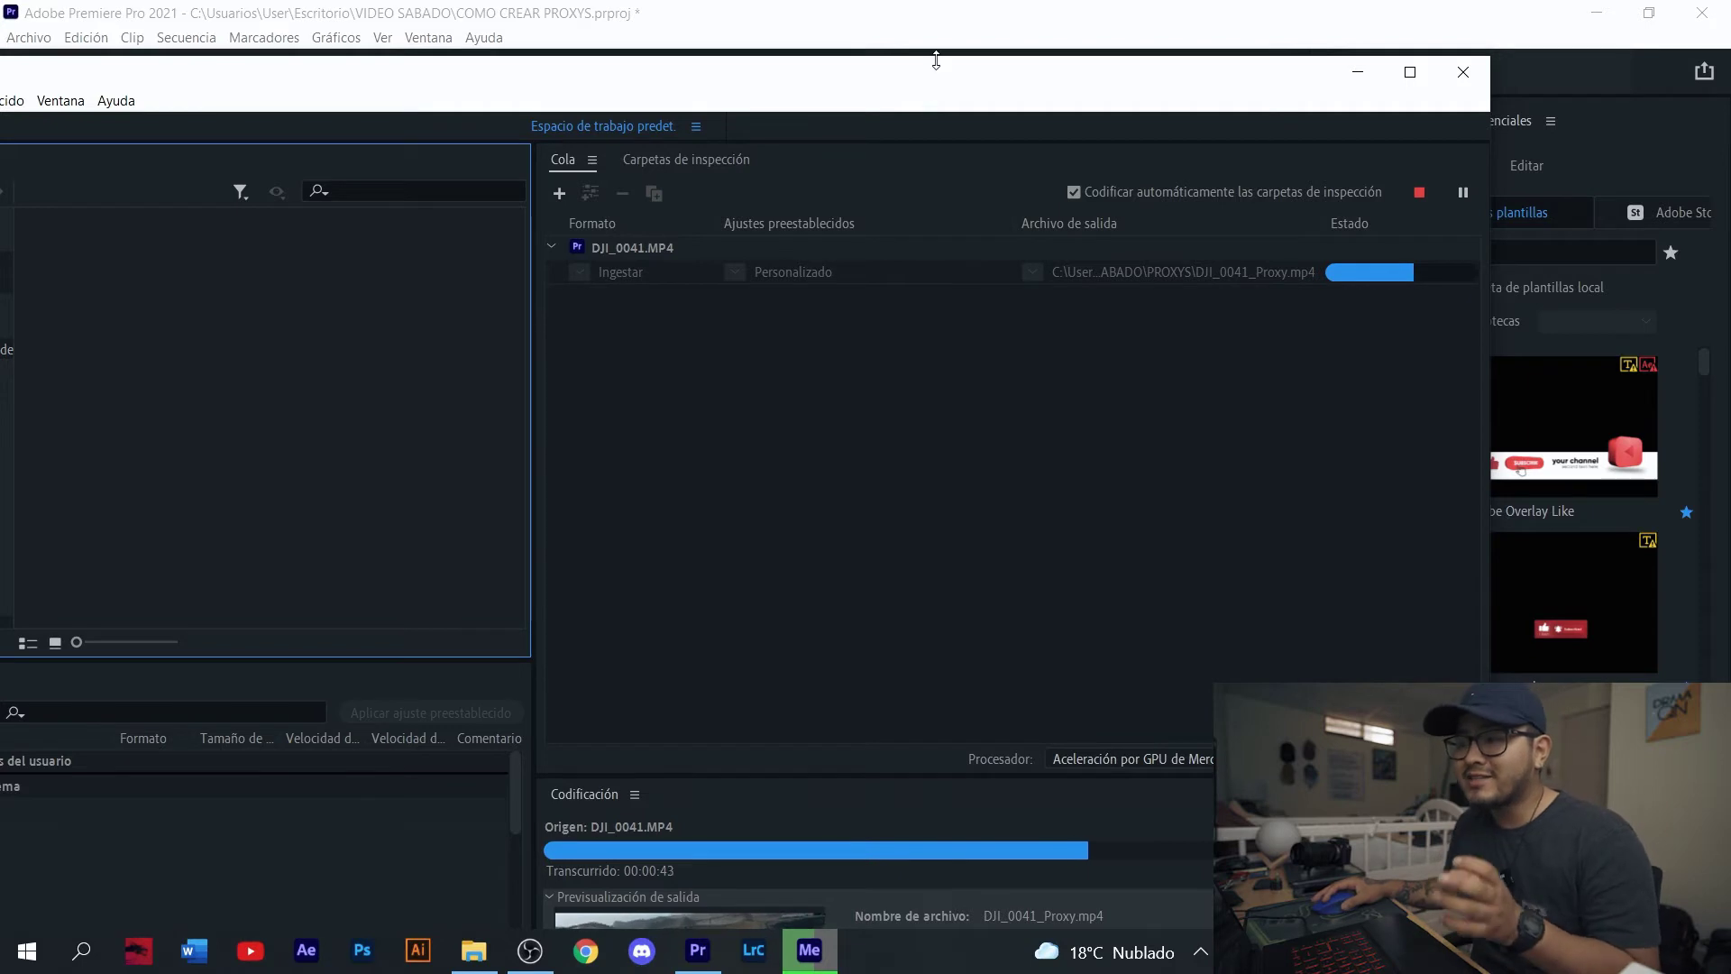
{"action": "left_click_drag", "start_coordinate": [936, 61], "coordinate": [953, 201]}
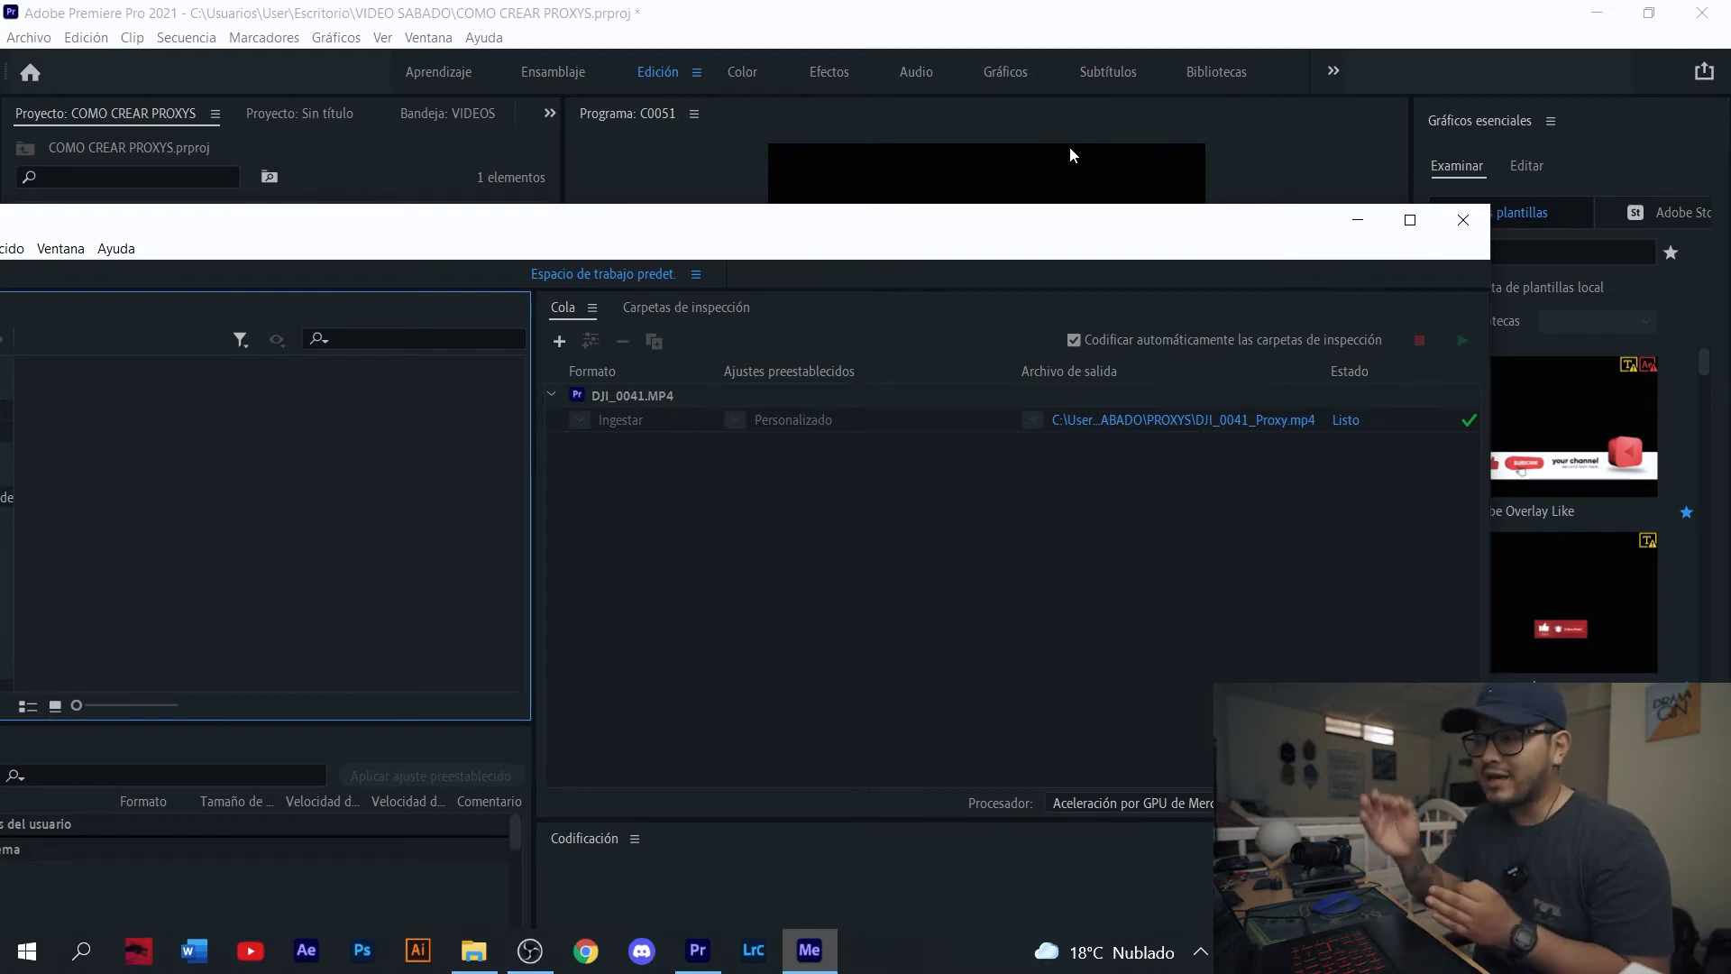
Return to Premiere Pro and compare the original and proxy file size and image size in the properties of DJI_0041.MP4.
{"action": "left_click", "coordinate": [1358, 219]}
{"action": "right_click", "coordinate": [181, 287]}
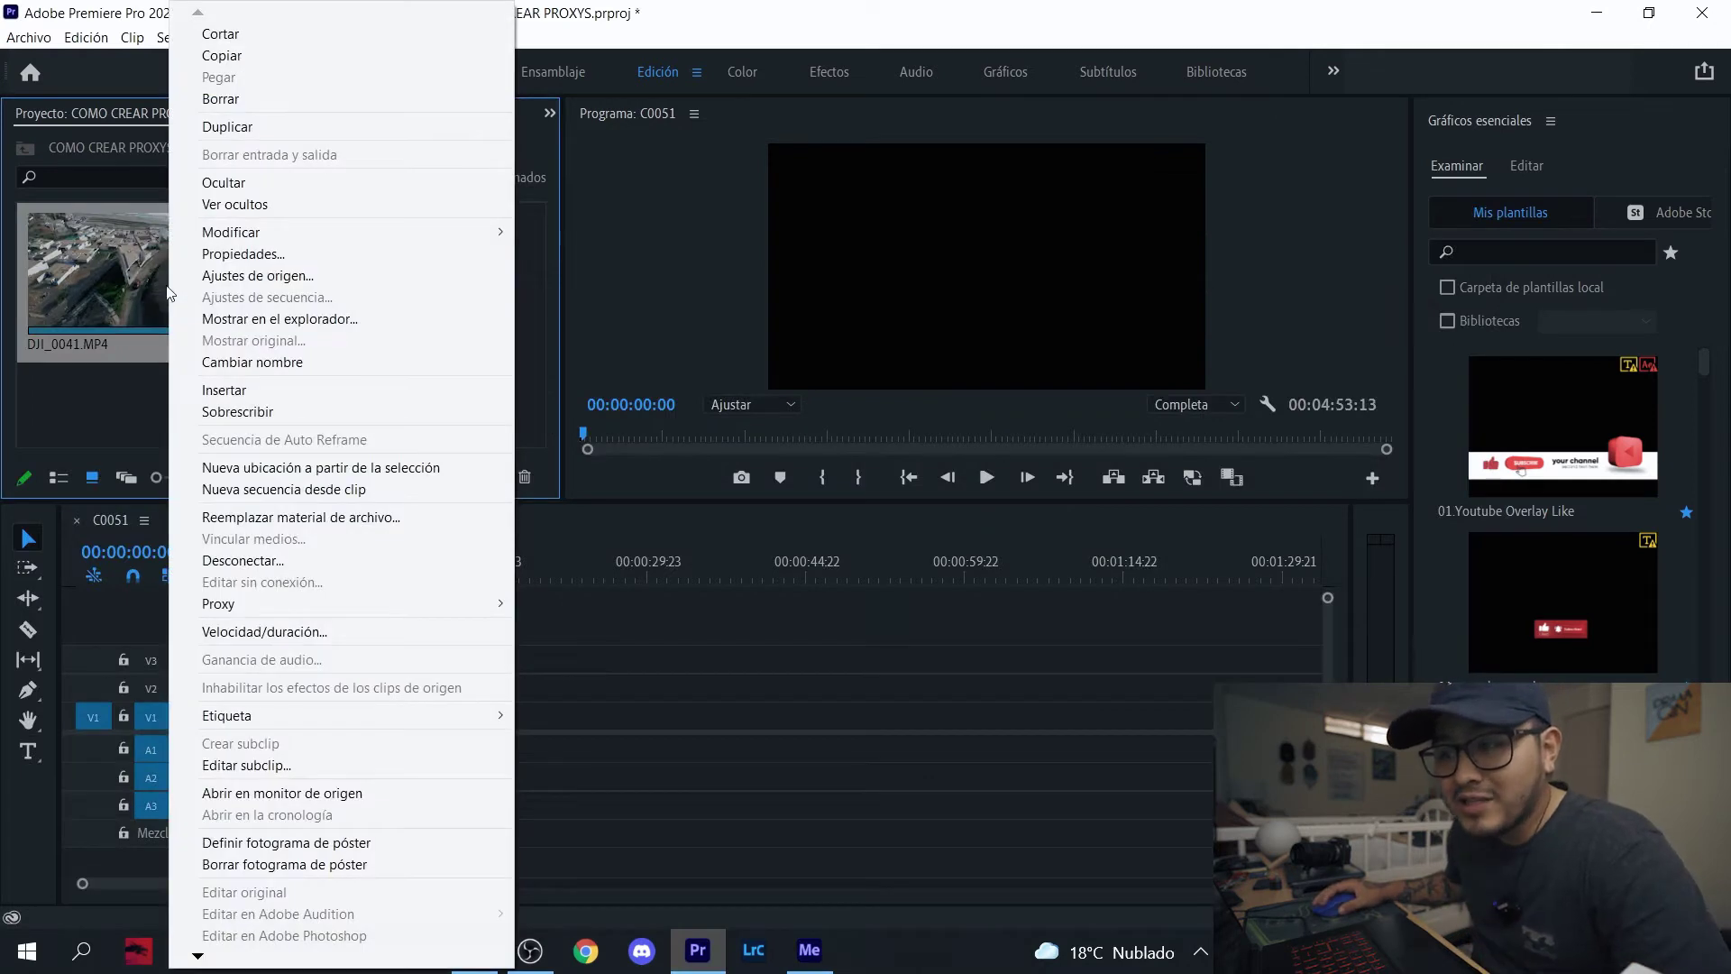
{"action": "left_click", "coordinate": [257, 253]}
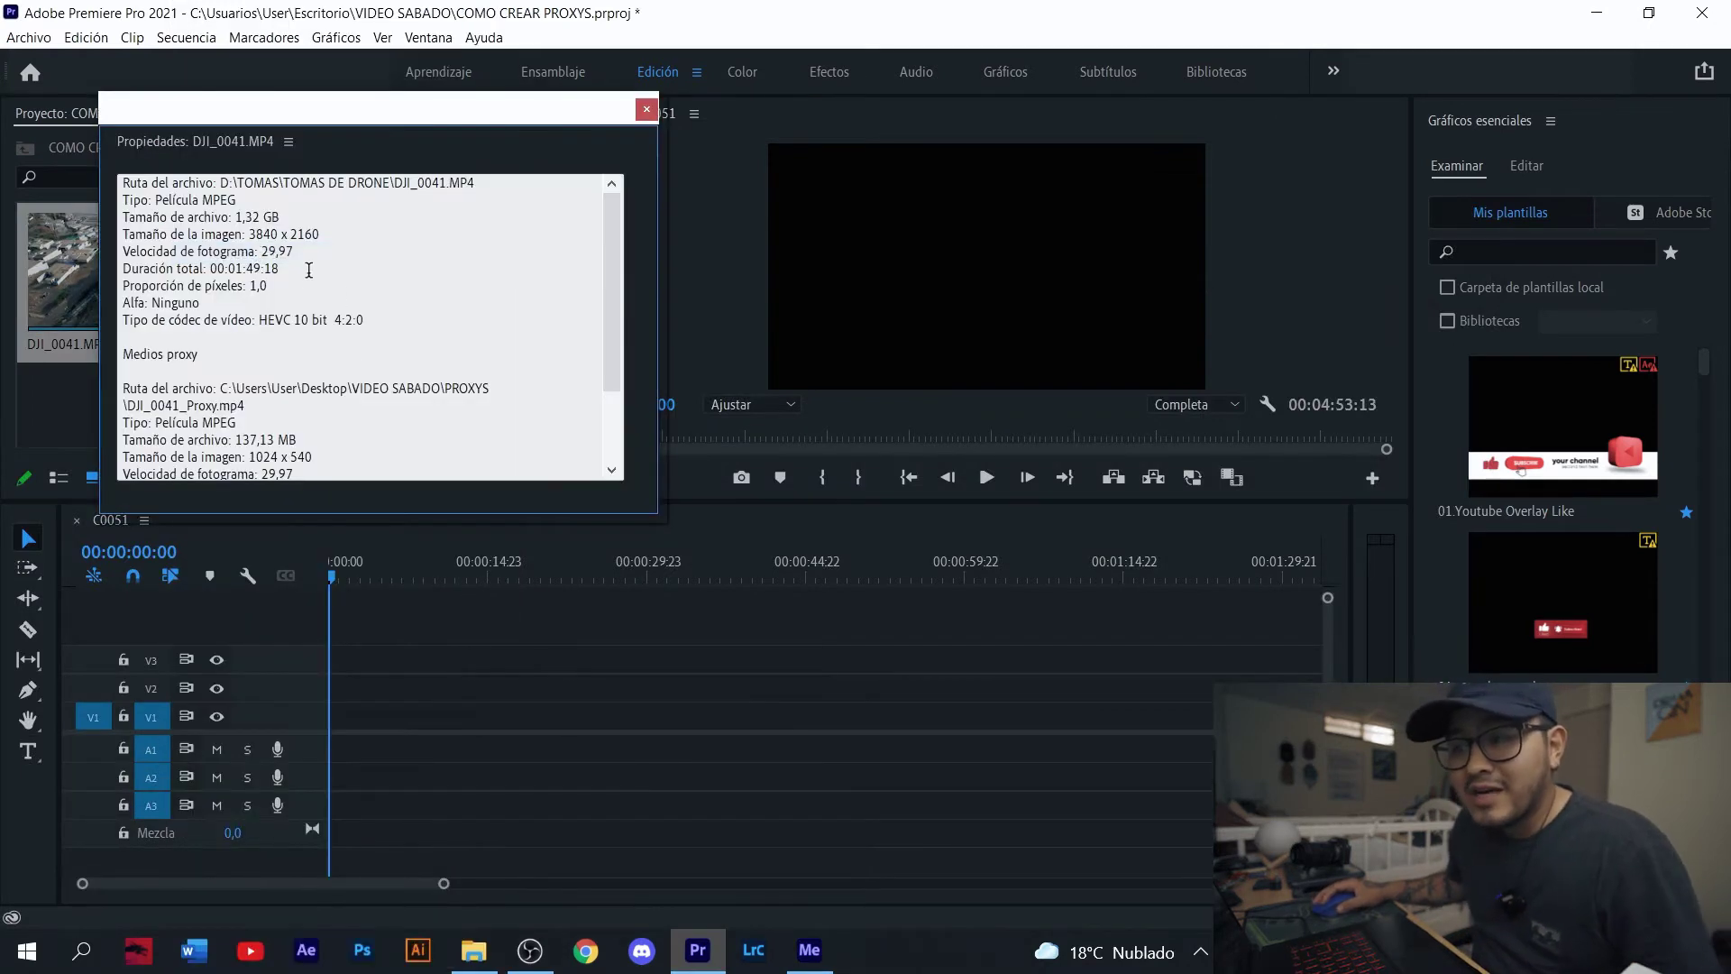
{"action": "left_click_drag", "start_coordinate": [330, 235], "coordinate": [93, 230]}
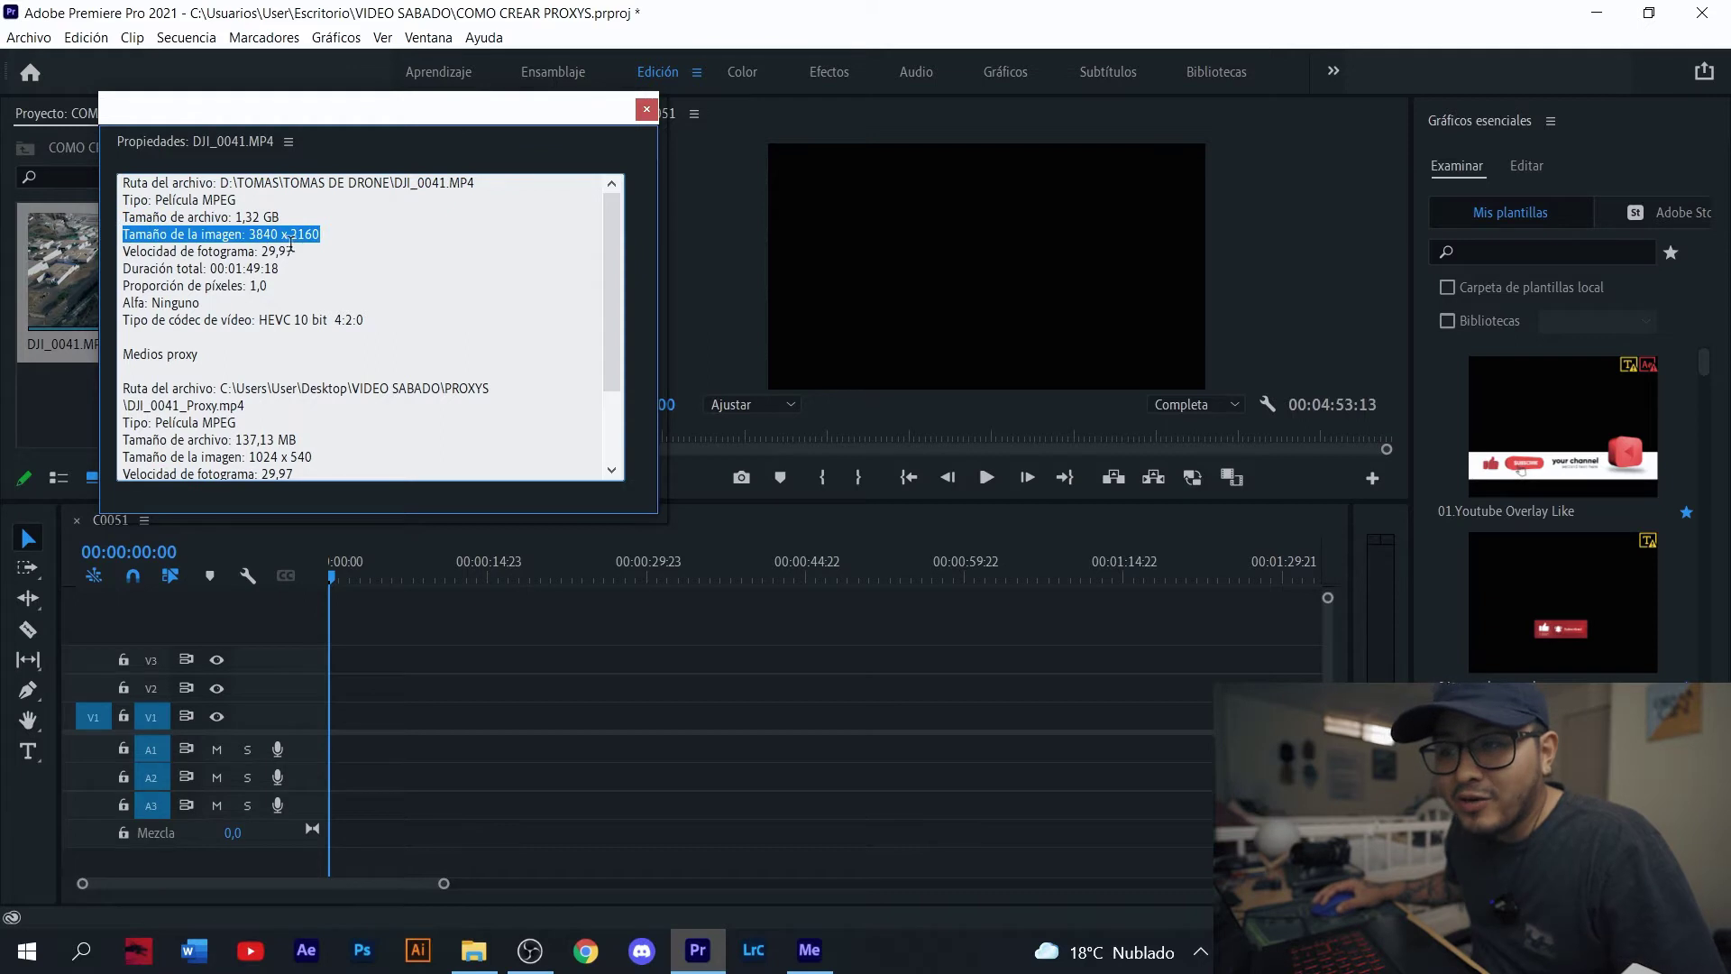
{"action": "scroll", "coordinate": [503, 272], "scroll_direction": "down", "scroll_amount": 2}
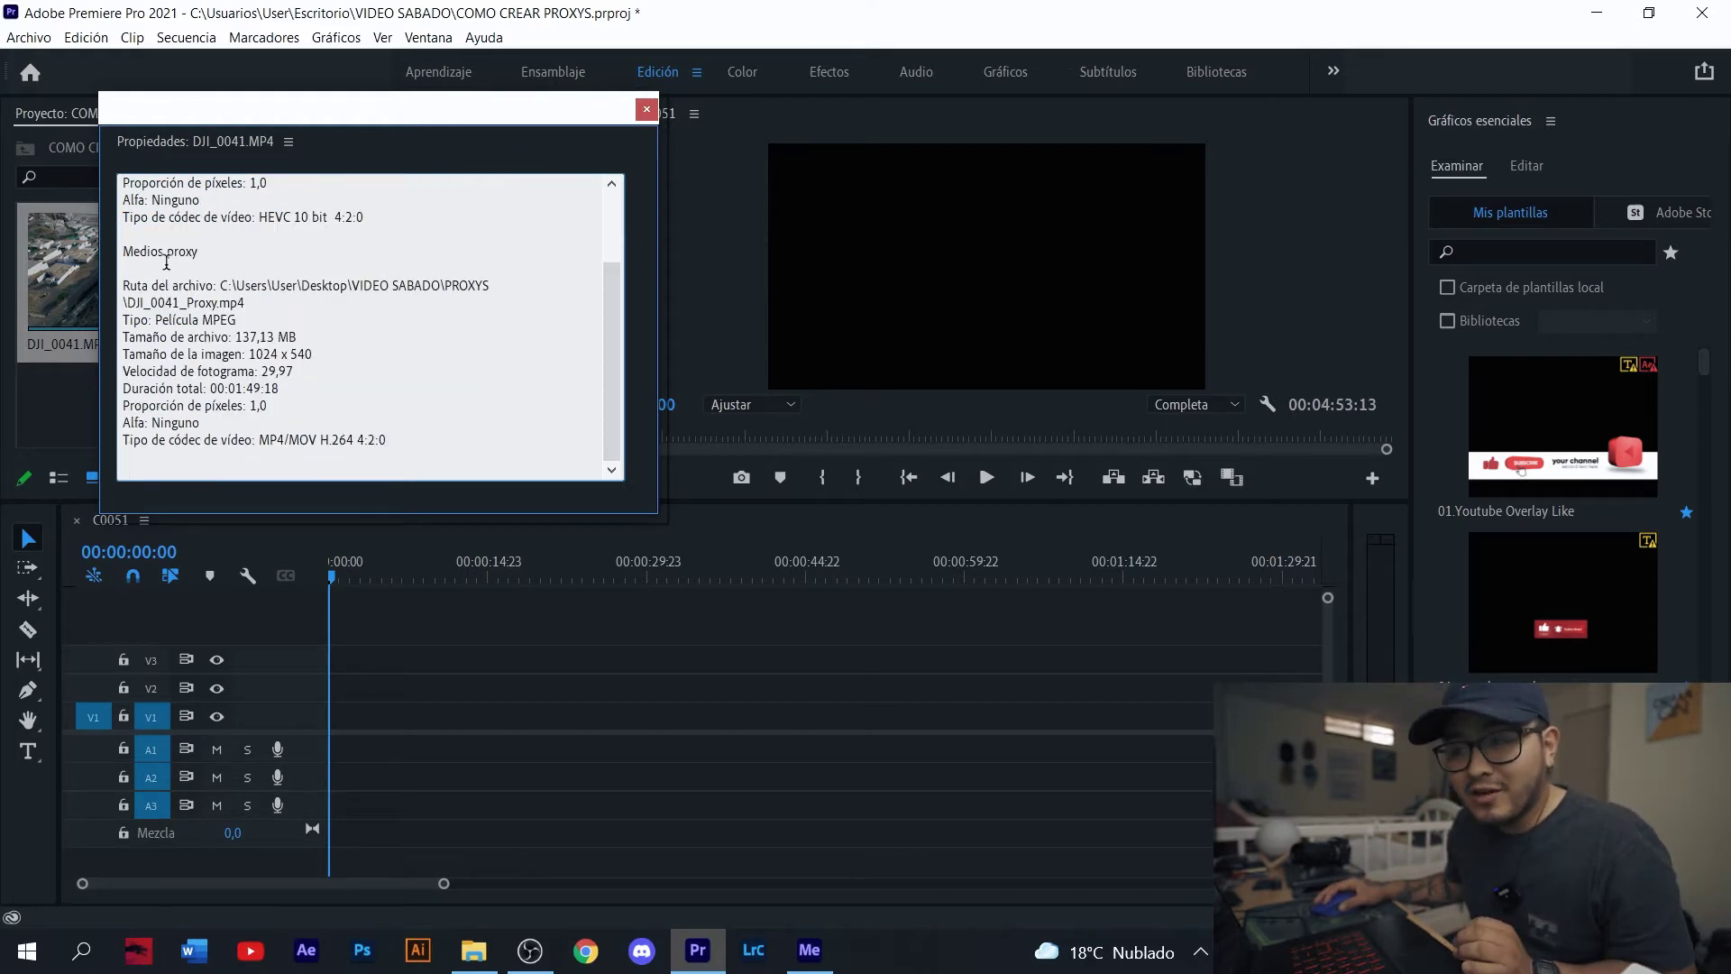
{"action": "left_click_drag", "start_coordinate": [302, 335], "coordinate": [113, 339]}
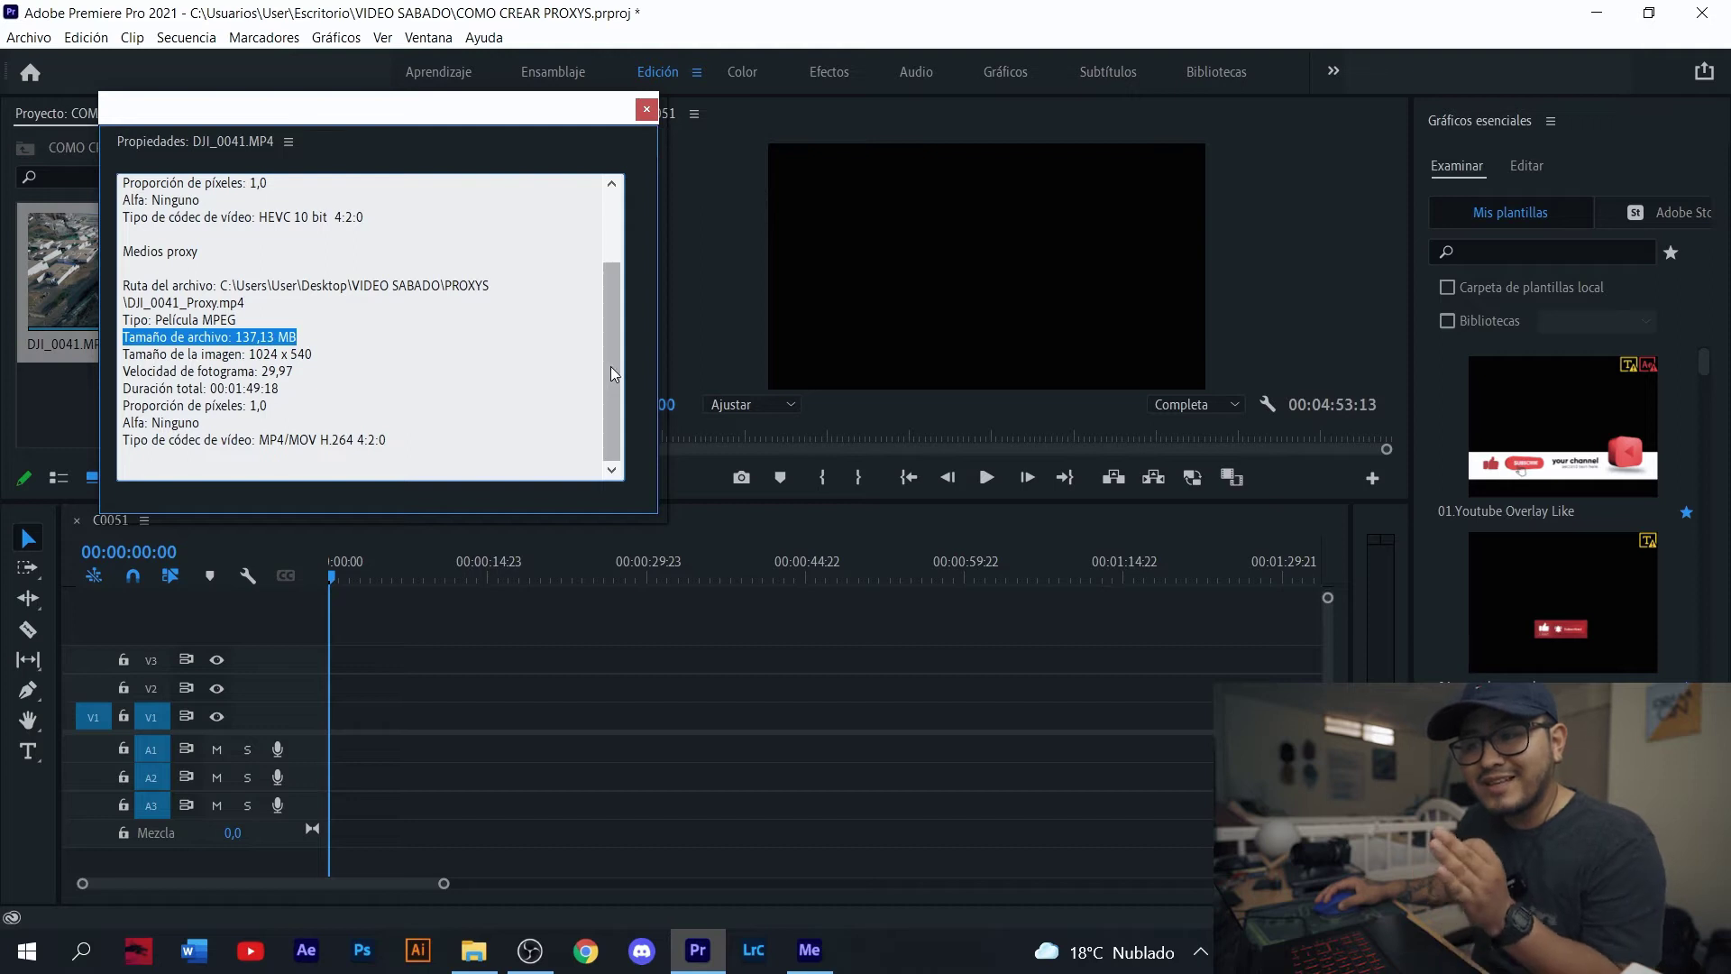
{"action": "scroll", "coordinate": [557, 282], "scroll_direction": "up", "scroll_amount": 2}
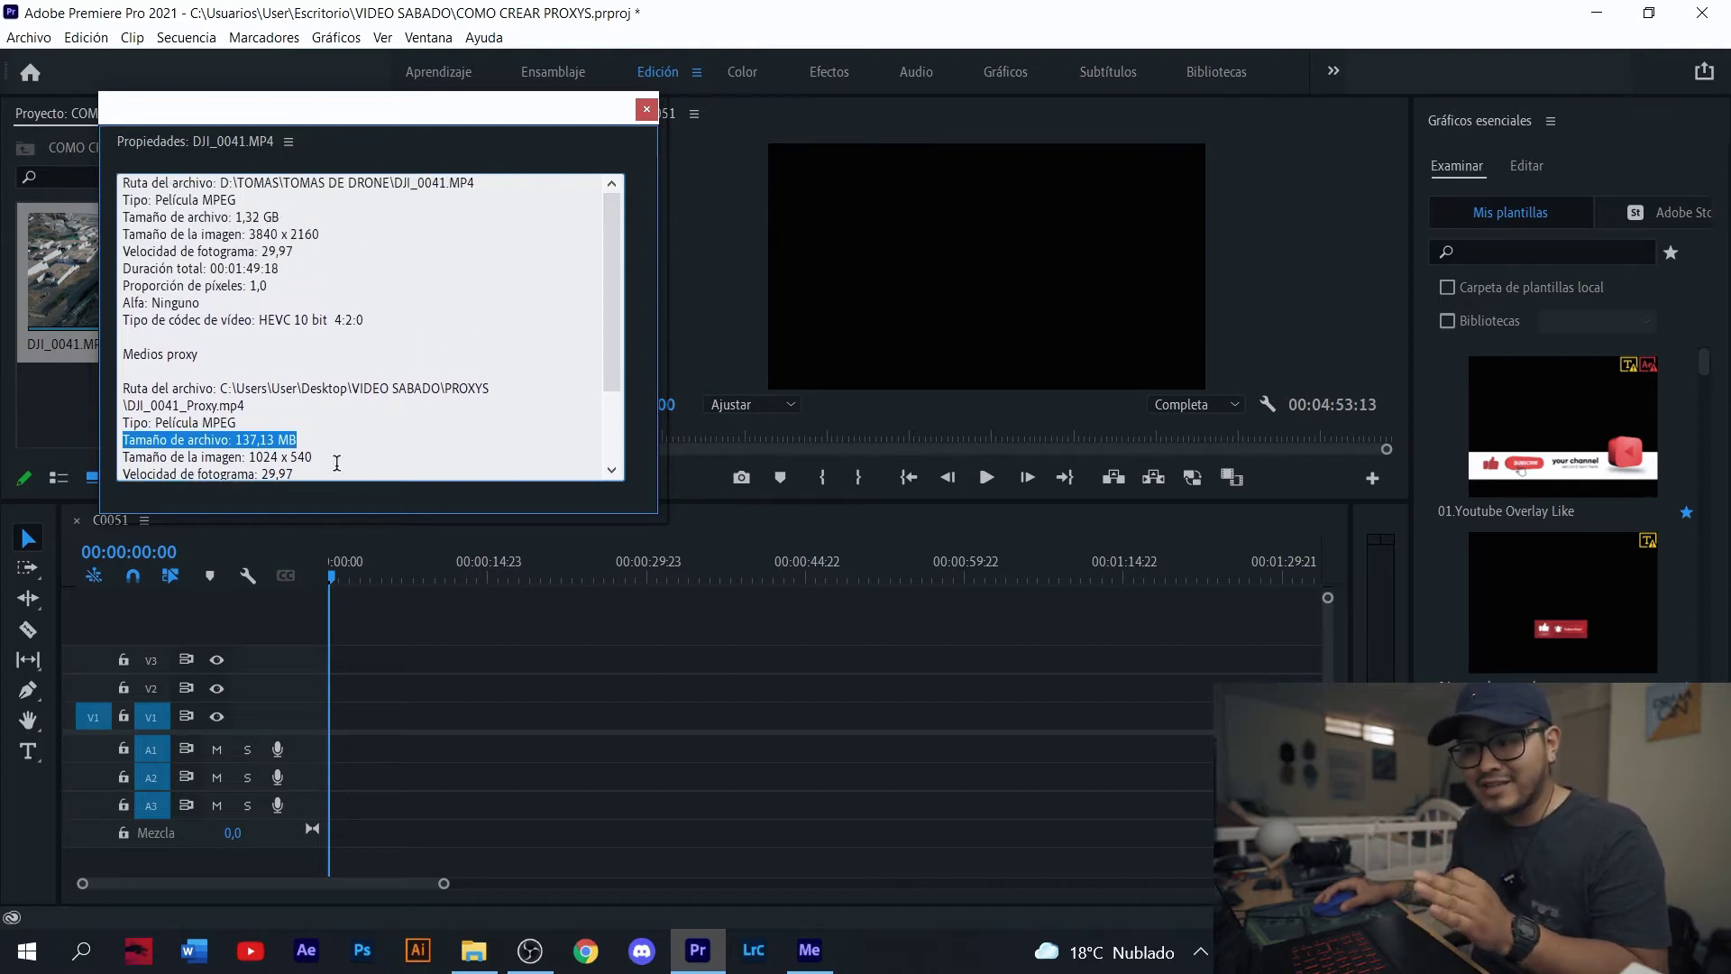
{"action": "left_click", "coordinate": [758, 247]}
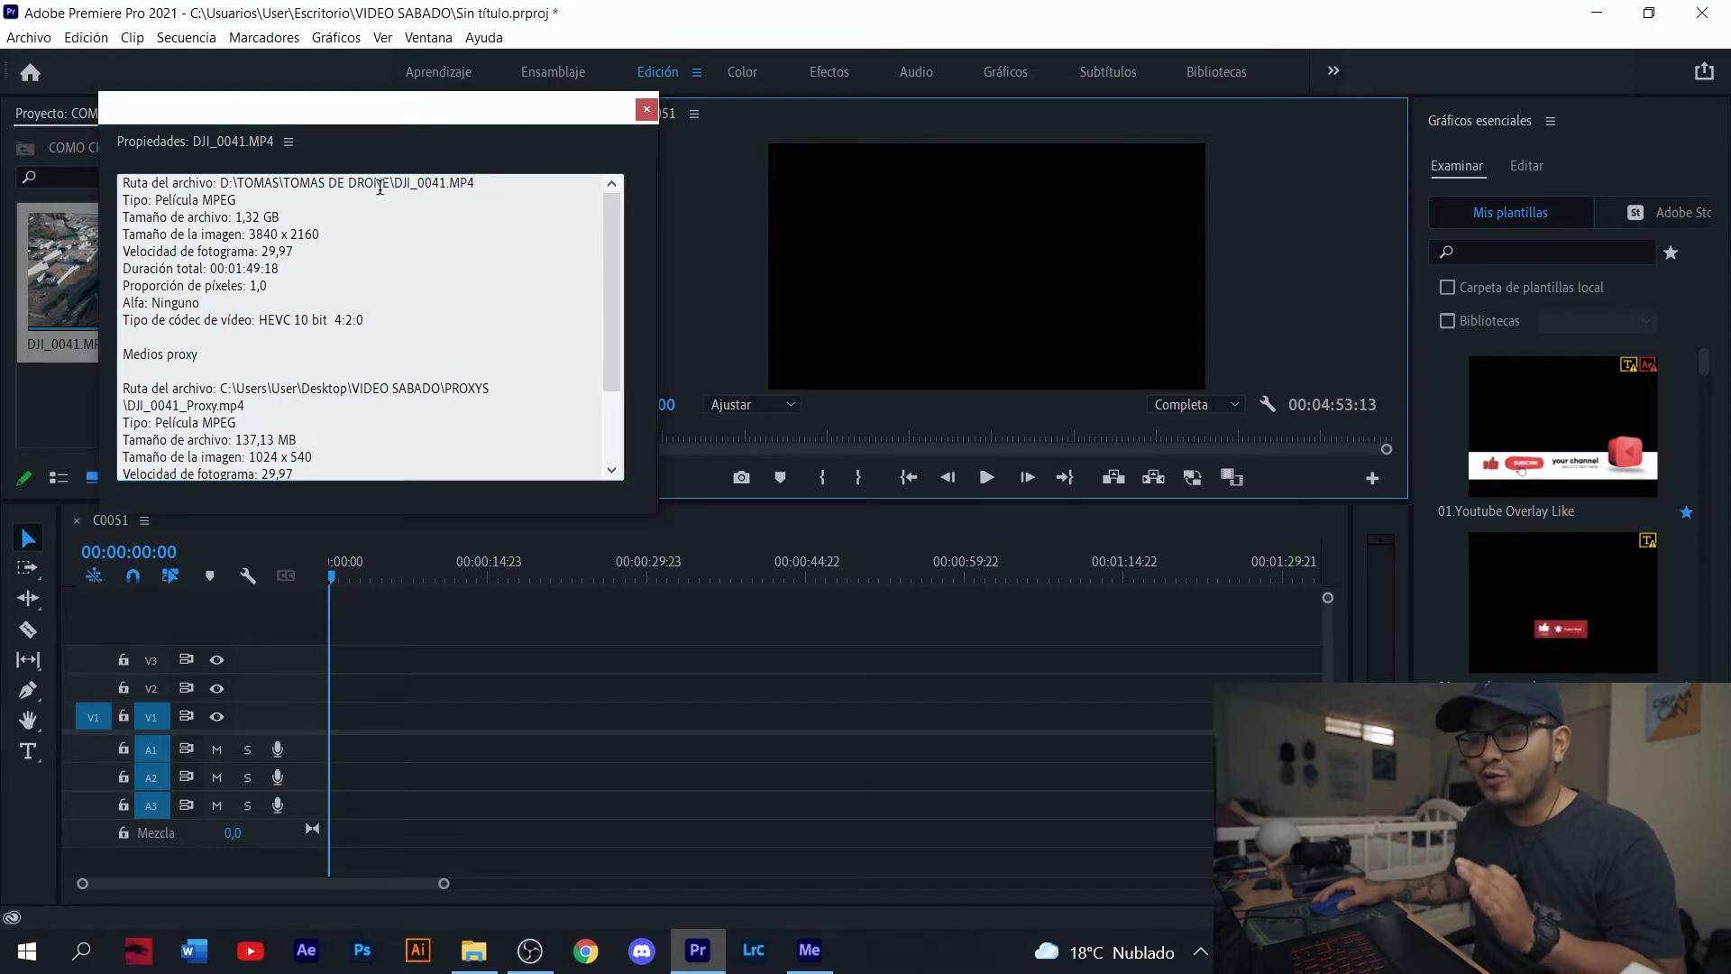
{"action": "left_click", "coordinate": [648, 109]}
Place DJI_0041.MP4 at the start of track V1, enable proxy playback, and scrub the clip to about 00:00:39:00.
{"action": "left_click_drag", "start_coordinate": [126, 270], "coordinate": [347, 717]}
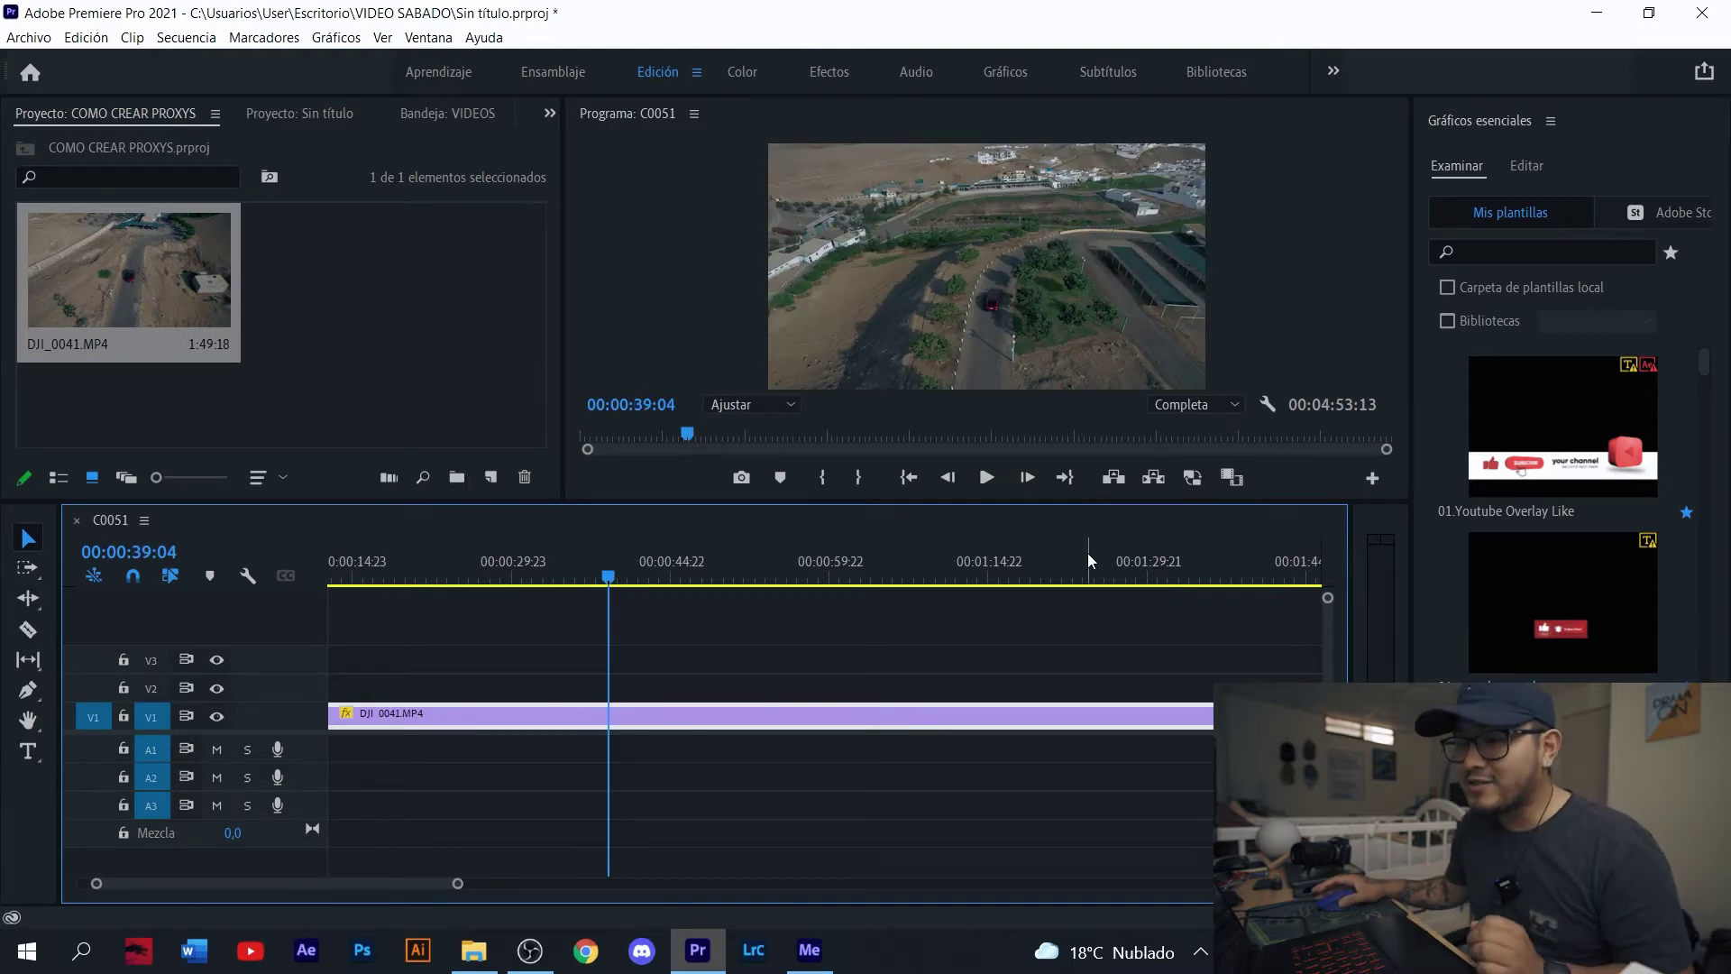
{"action": "left_click", "coordinate": [1192, 478]}
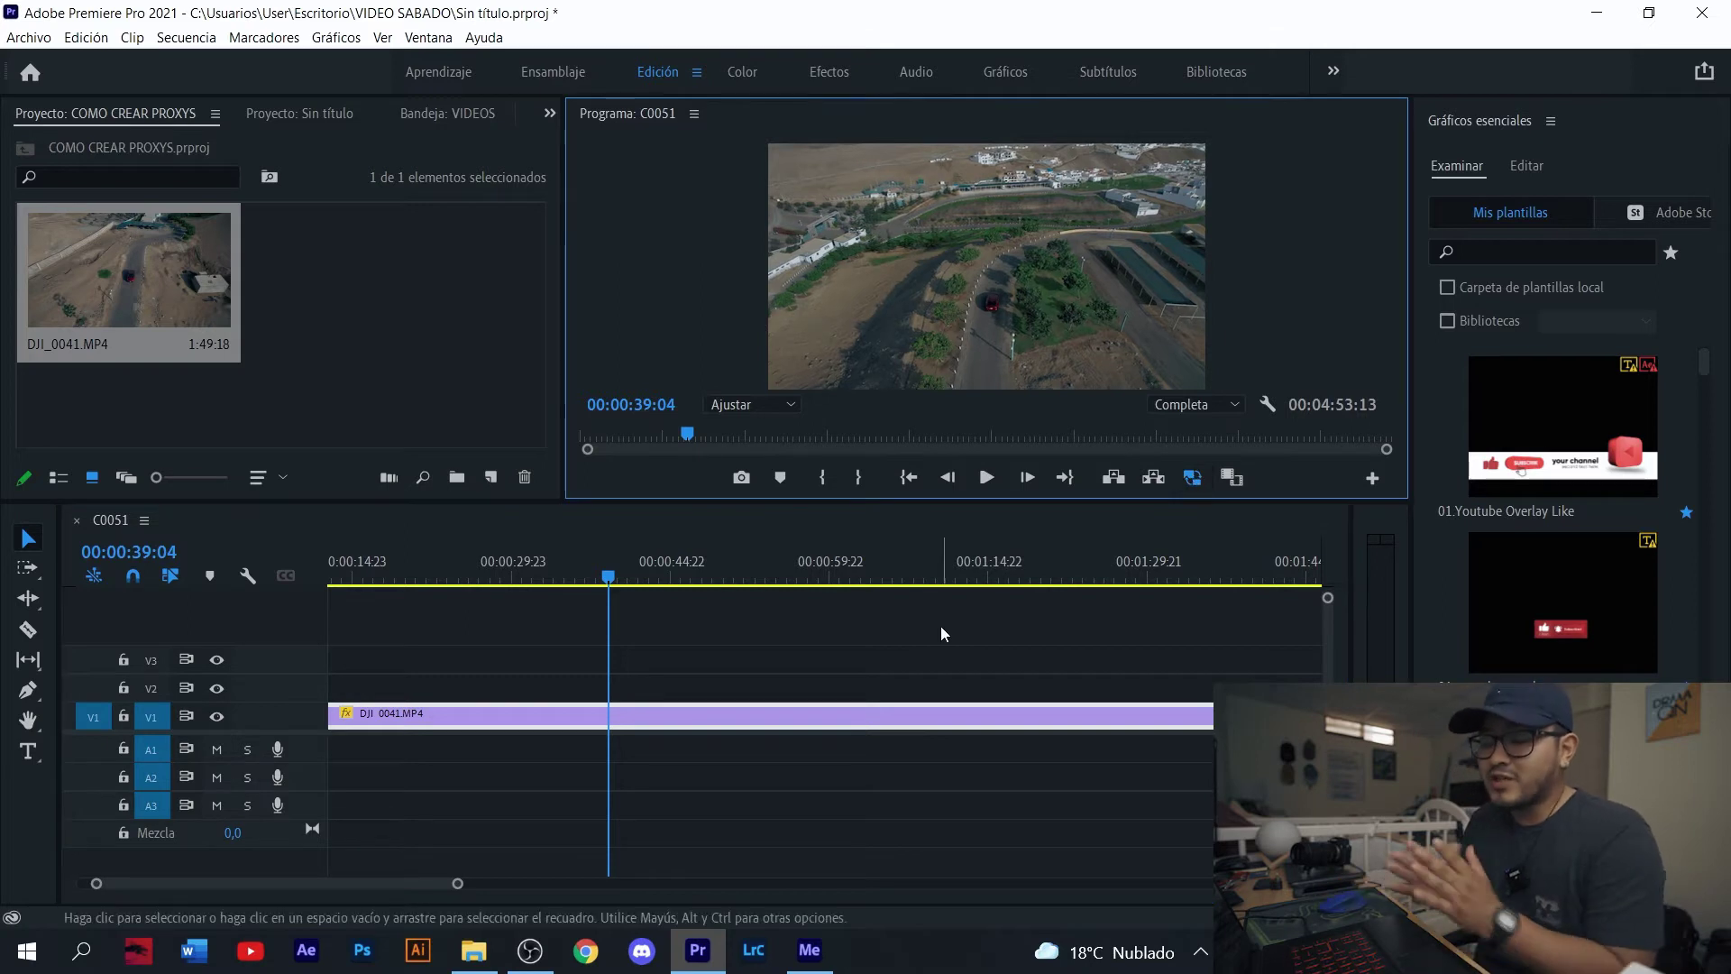
{"action": "scroll", "coordinate": [804, 631], "scroll_direction": "down", "scroll_amount": 3}
{"action": "left_click_drag", "start_coordinate": [400, 577], "coordinate": [600, 587]}
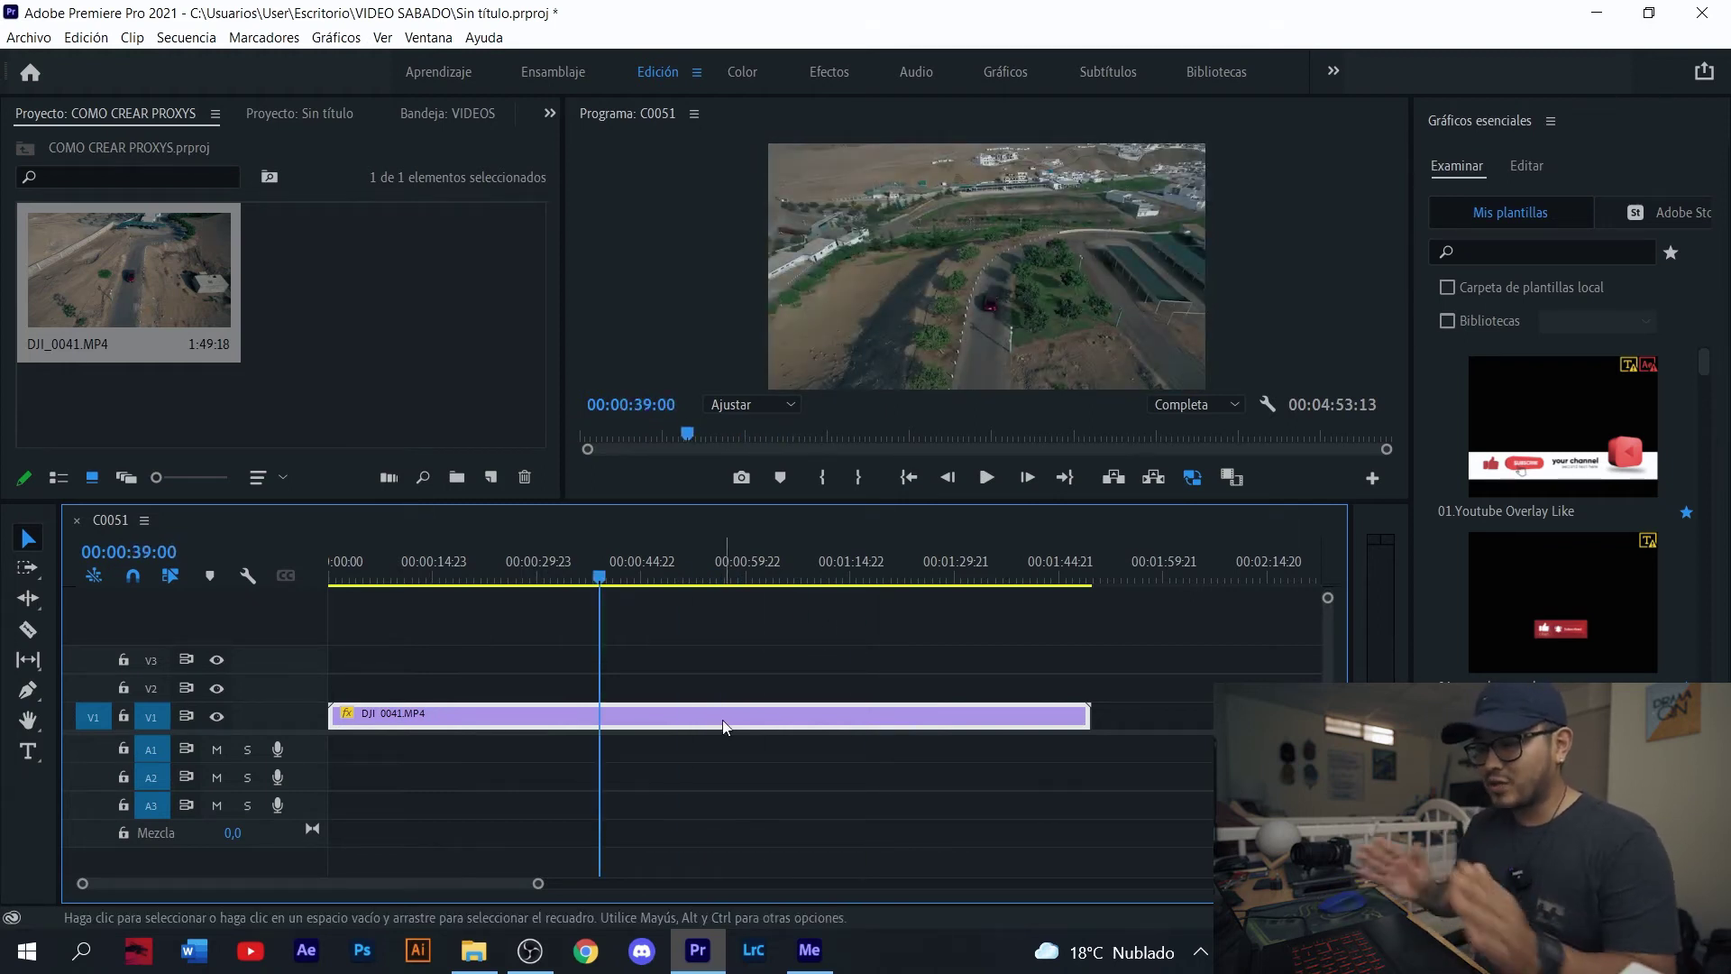
Set the Program monitor's playback resolution to 1/2 and scrub the drone clip back to 00:00:32:20 to check proxy playback.
{"action": "left_click", "coordinate": [1190, 405]}
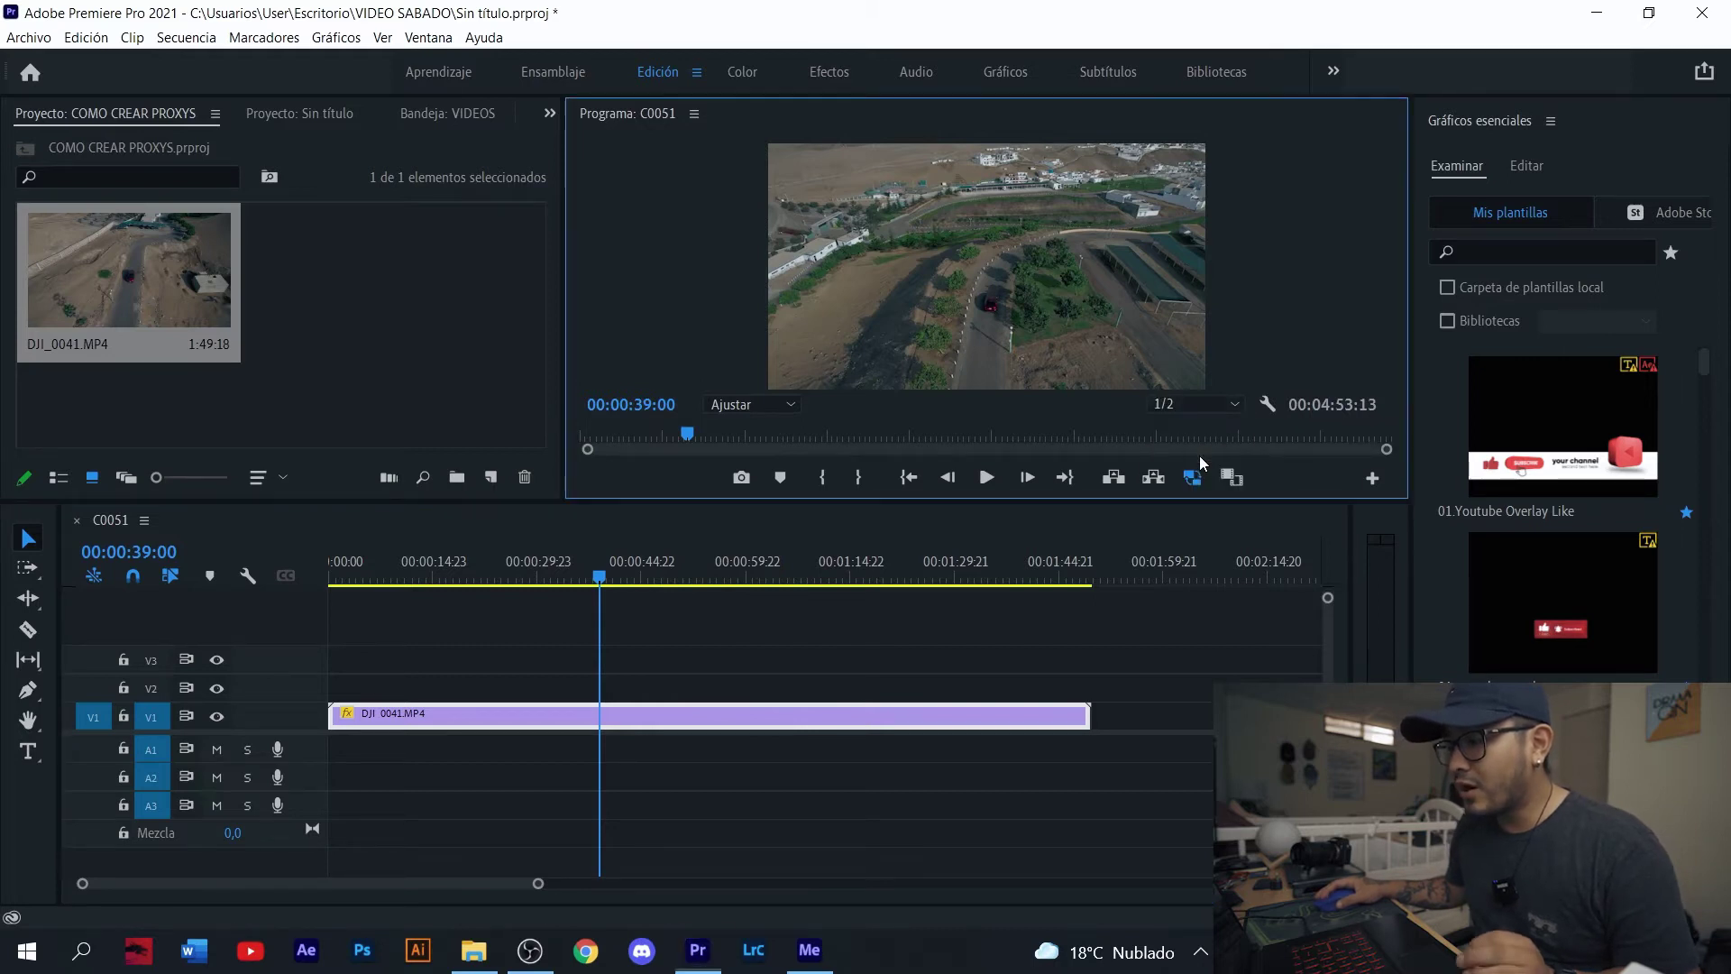
{"action": "left_click", "coordinate": [1199, 454]}
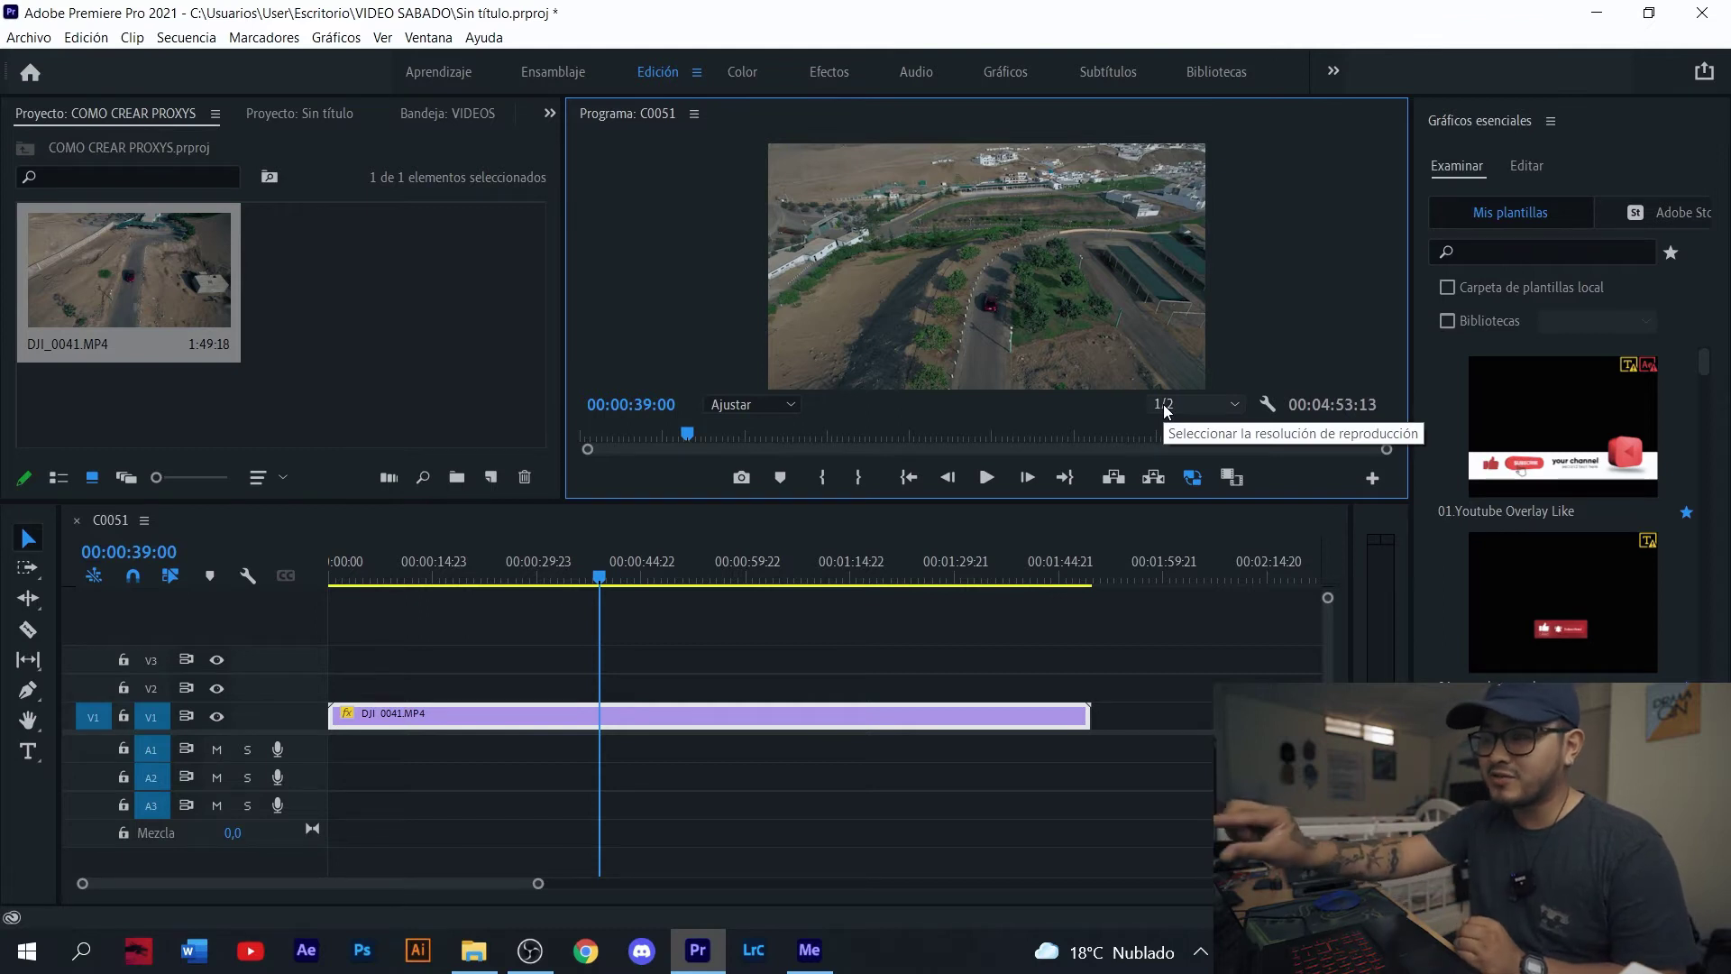
{"action": "left_click_drag", "start_coordinate": [600, 577], "coordinate": [557, 595]}
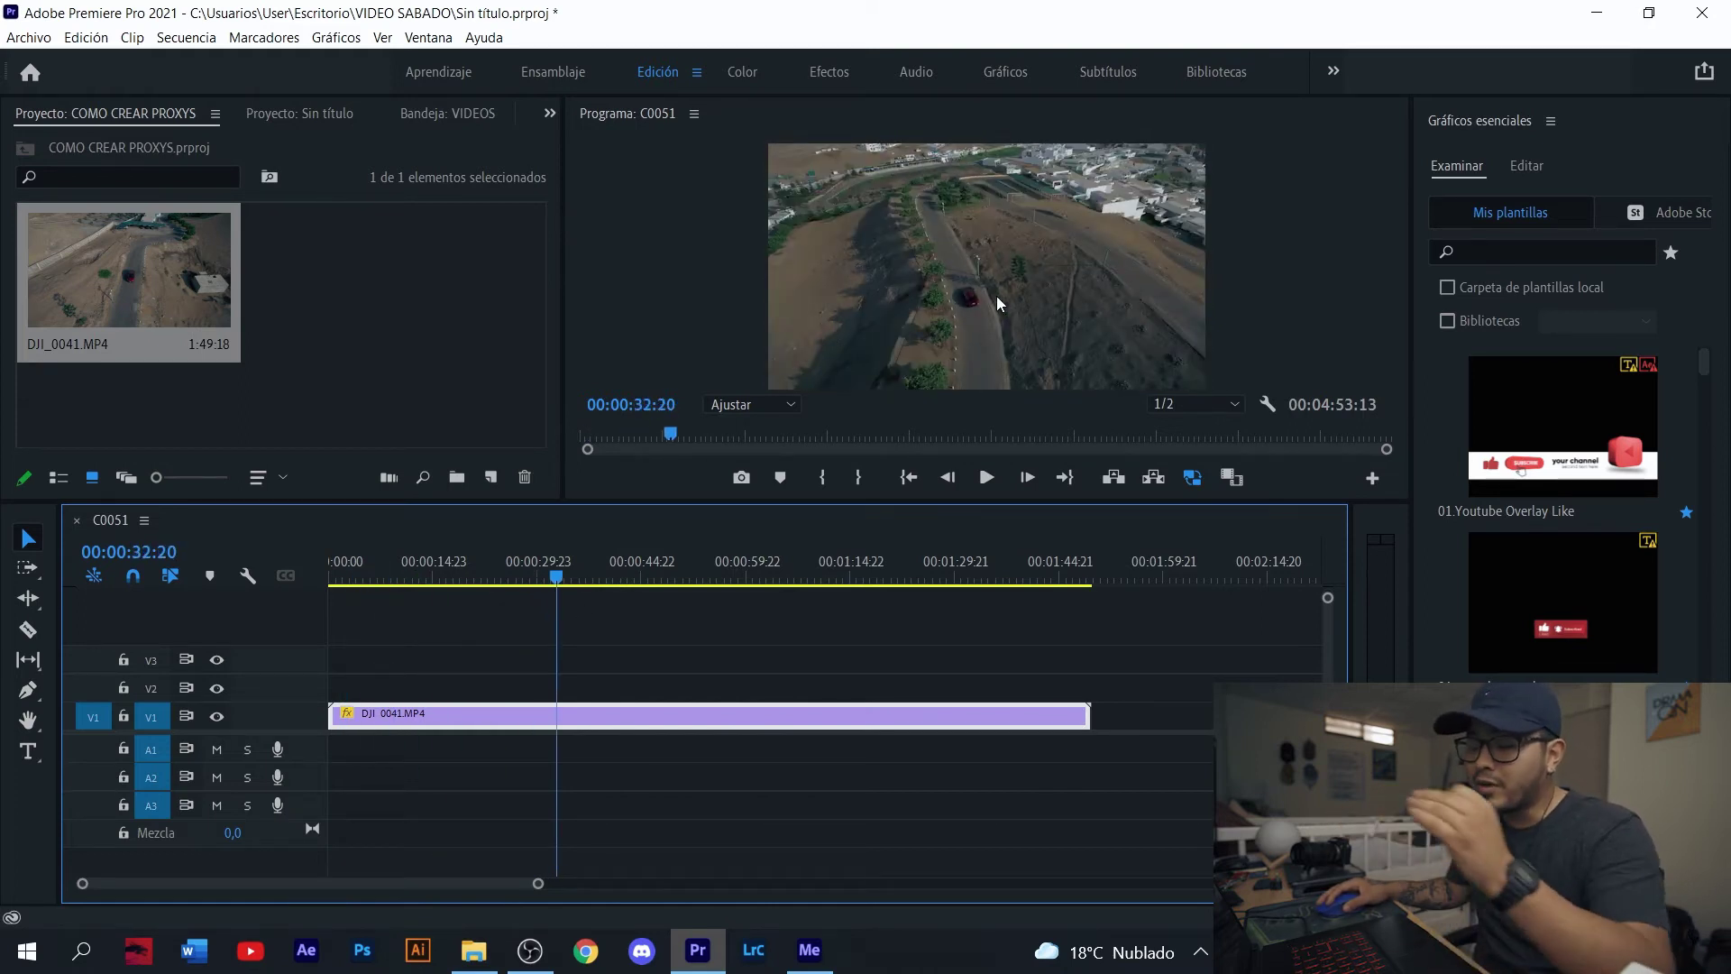
{"action": "left_click", "coordinate": [1193, 478]}
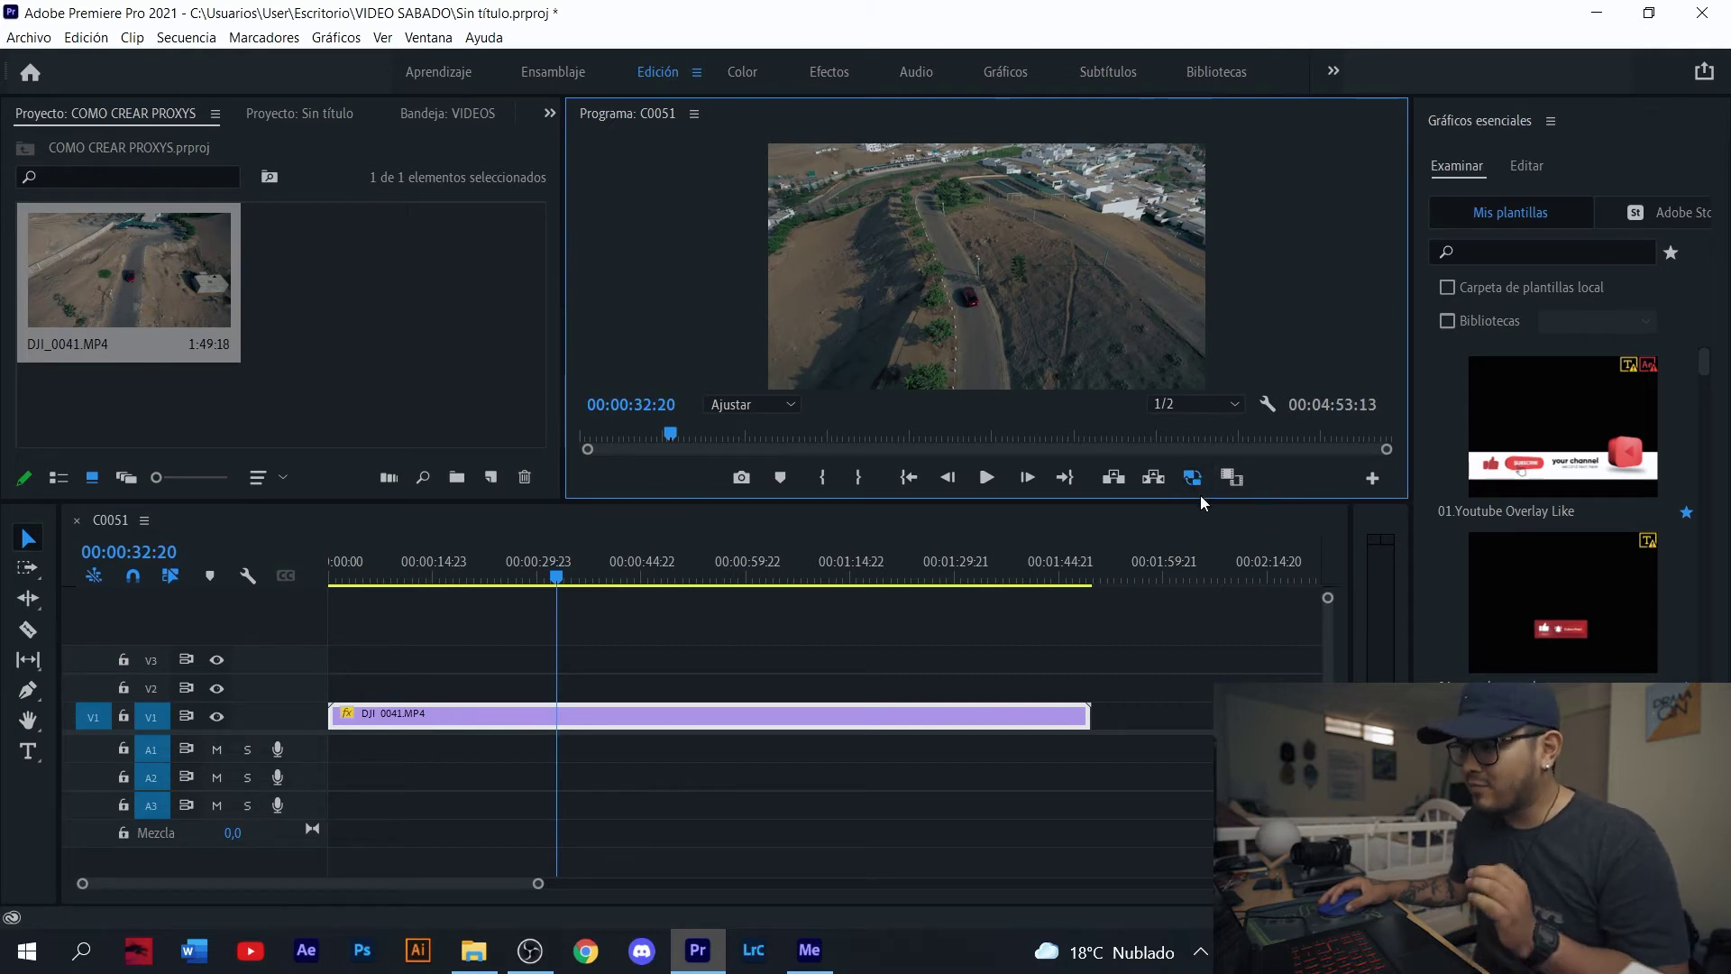
Customize the Program monitor's transport controls so the proxy toggle sits beside the export frame and insert controls, and accept the layout.
{"action": "left_click", "coordinate": [1372, 480]}
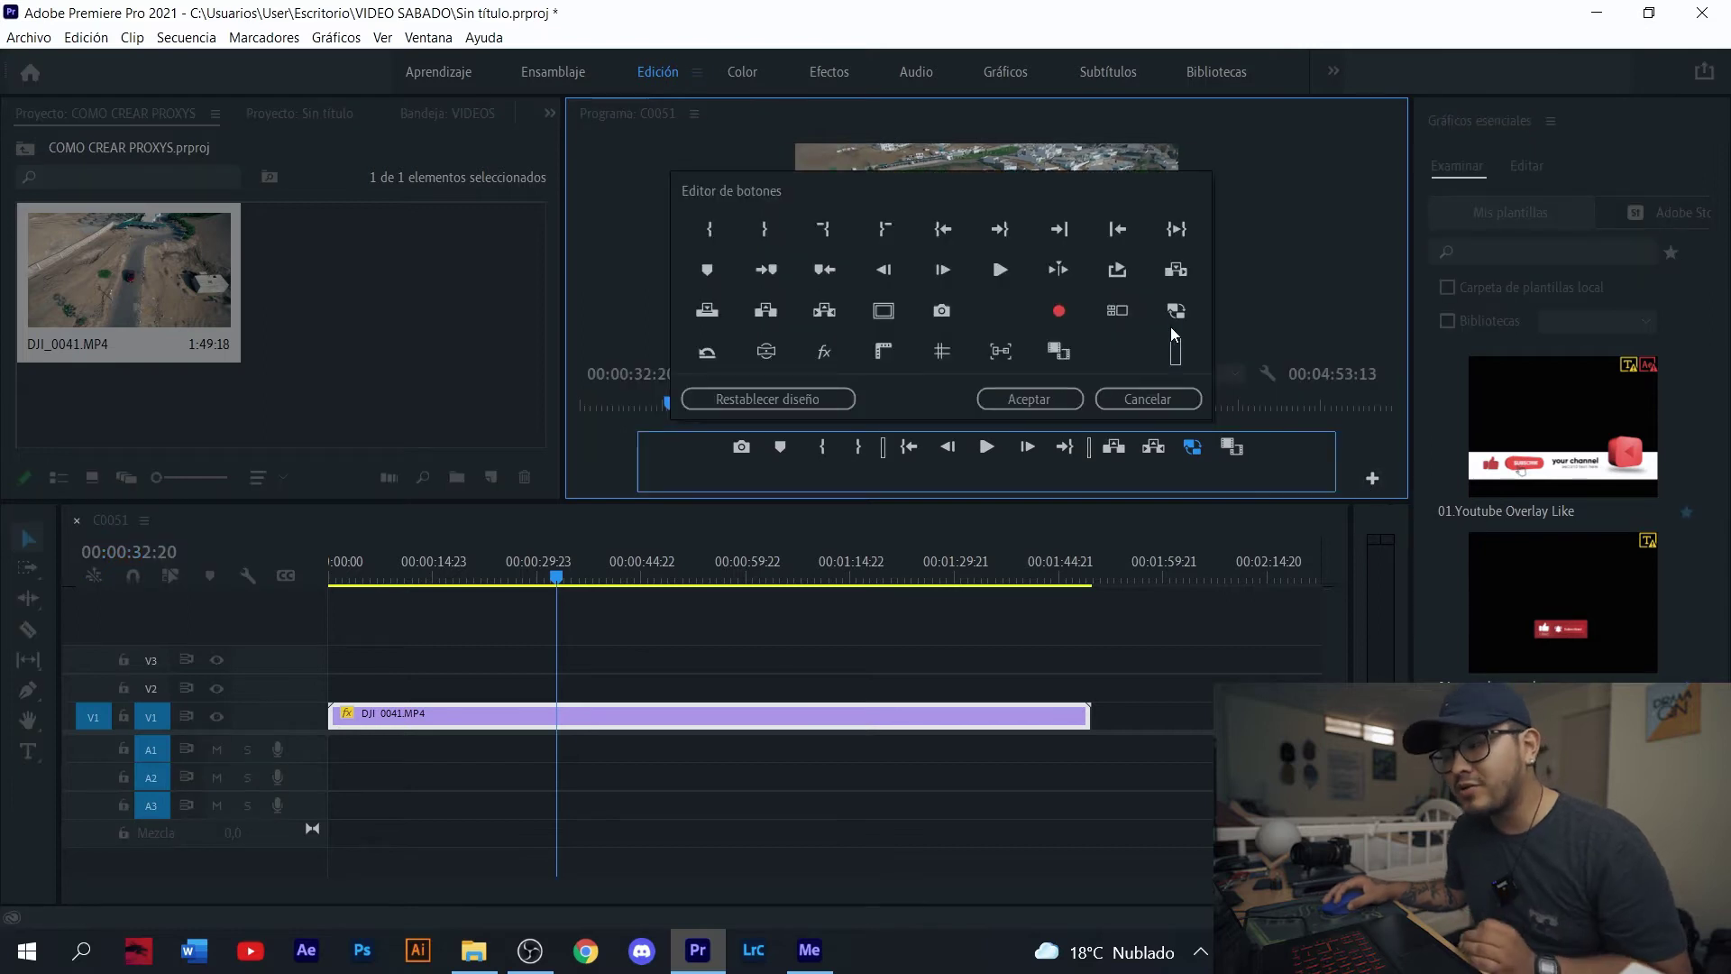
{"action": "left_click_drag", "start_coordinate": [1176, 312], "coordinate": [1201, 468]}
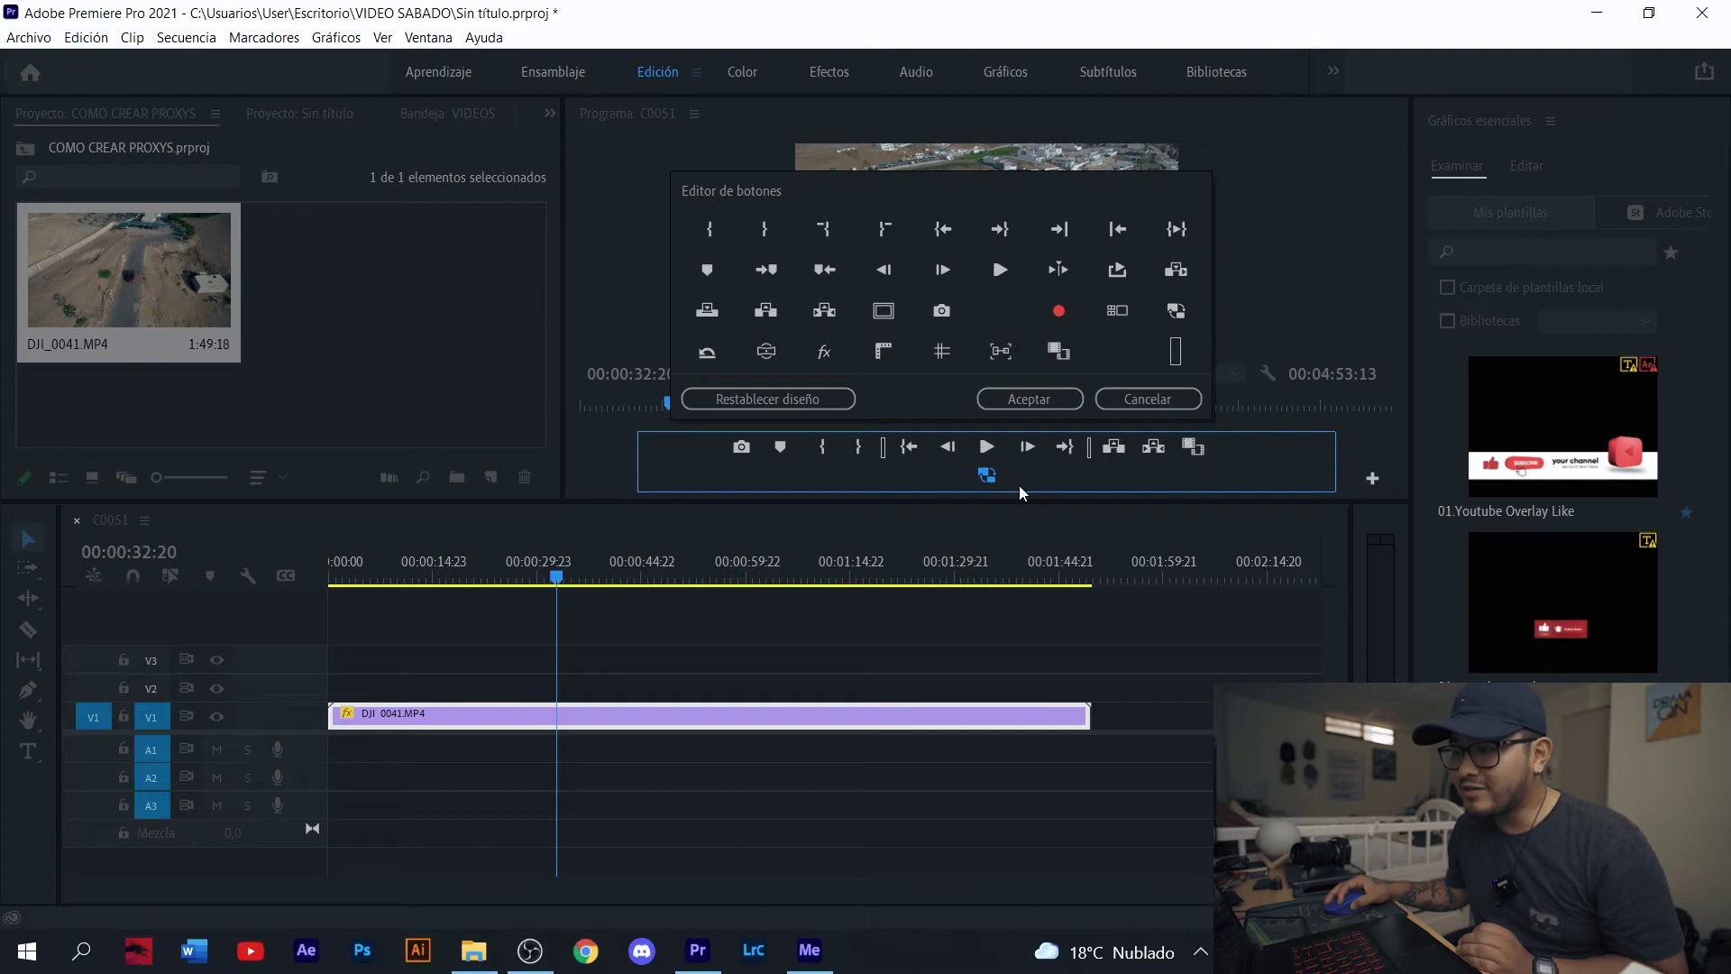
{"action": "left_click_drag", "start_coordinate": [985, 472], "coordinate": [1185, 448]}
{"action": "key", "text": "Return"}
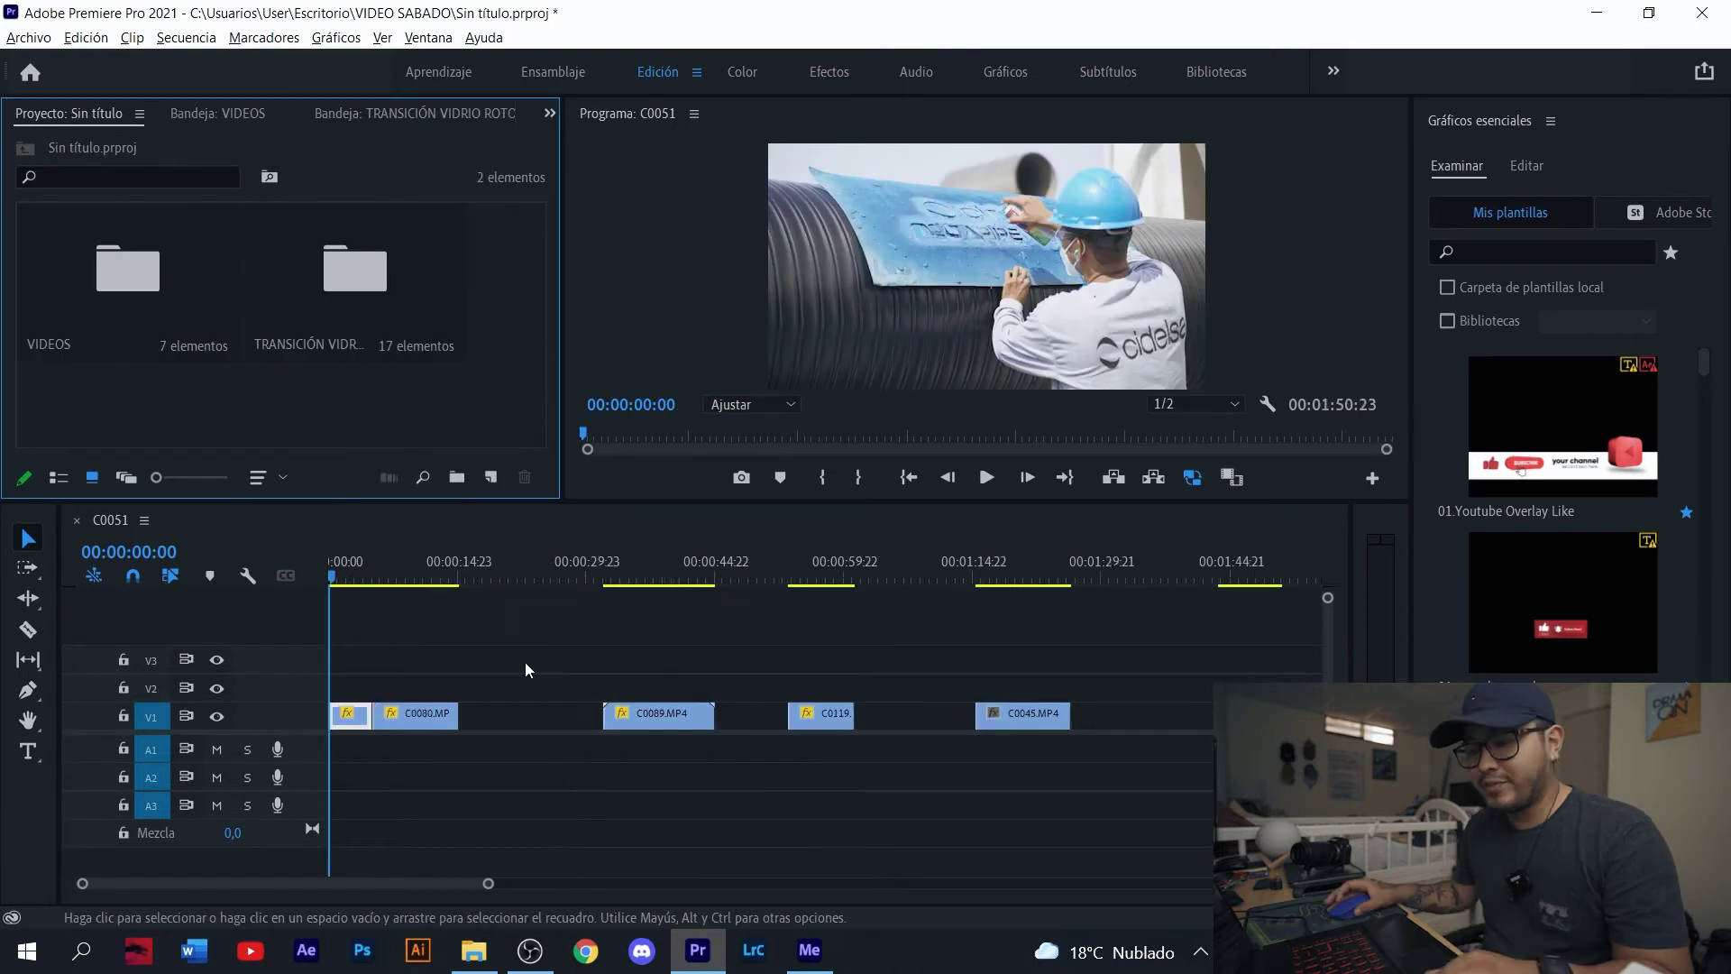
Place the first Cracked Glass Transition clip from the TRANSICIÓN VIDRIO ROTO bin on track V3 over the C0060.MP4 and C0080.MP4 cut.
{"action": "scroll", "coordinate": [460, 635], "scroll_direction": "up", "scroll_amount": 2}
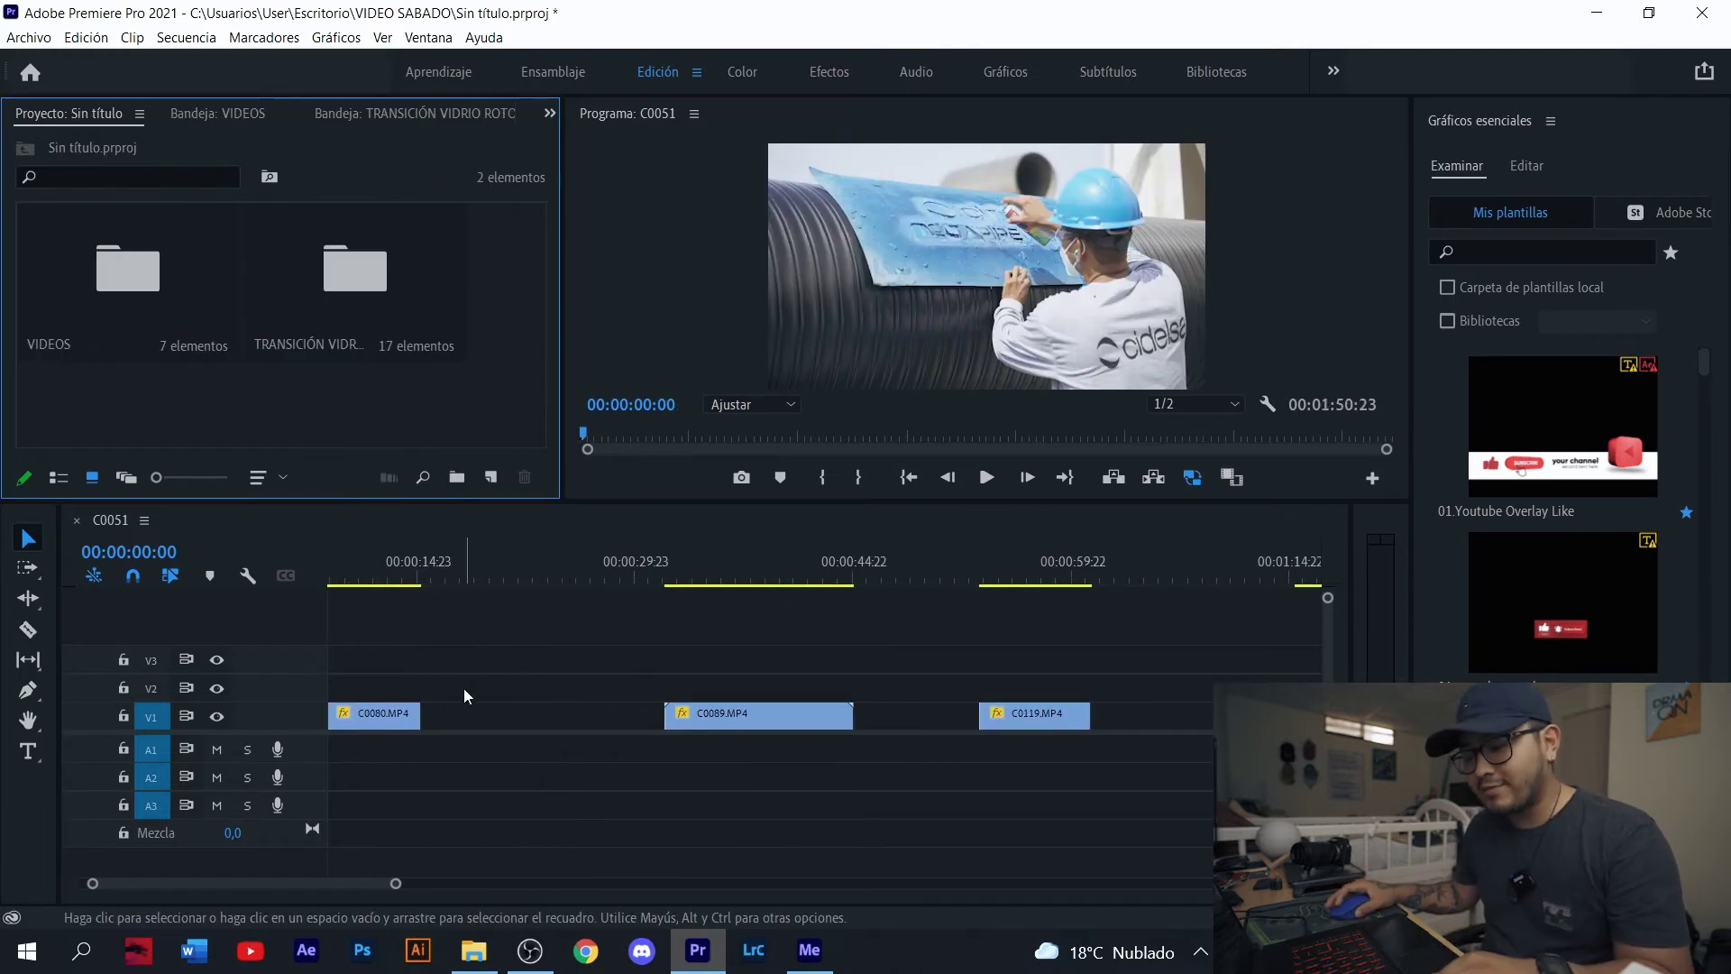
{"action": "scroll", "coordinate": [465, 696], "scroll_direction": "down", "scroll_amount": 3}
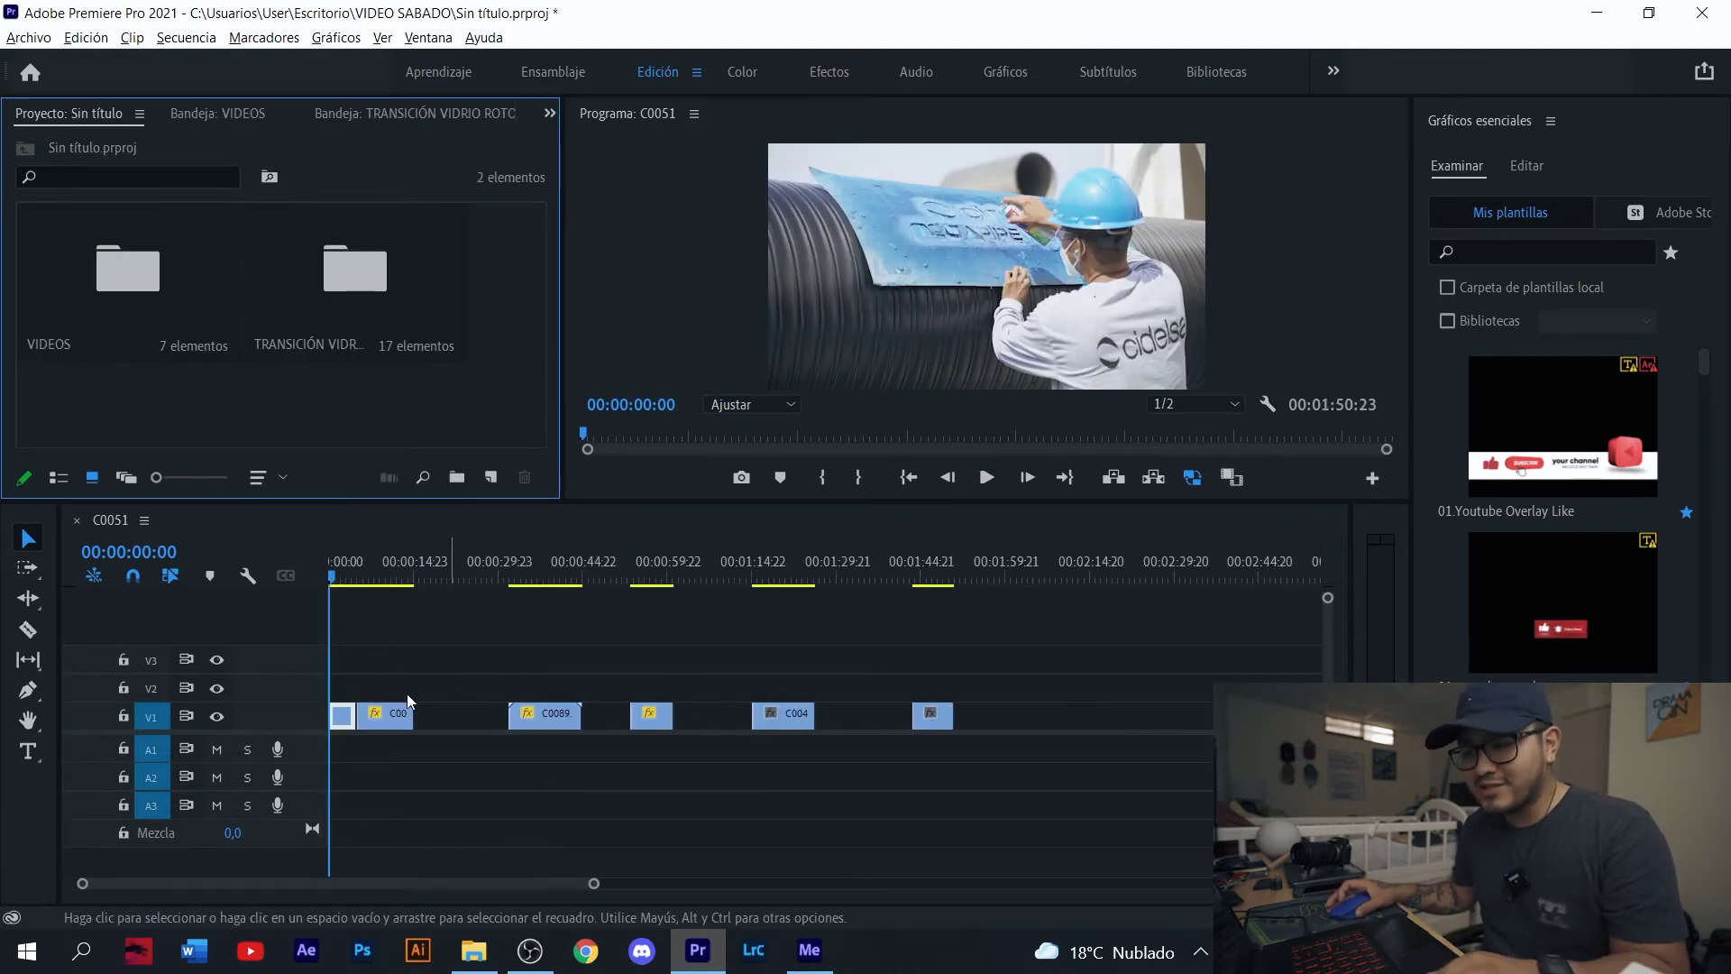
{"action": "scroll", "coordinate": [418, 703], "scroll_direction": "up", "scroll_amount": 3}
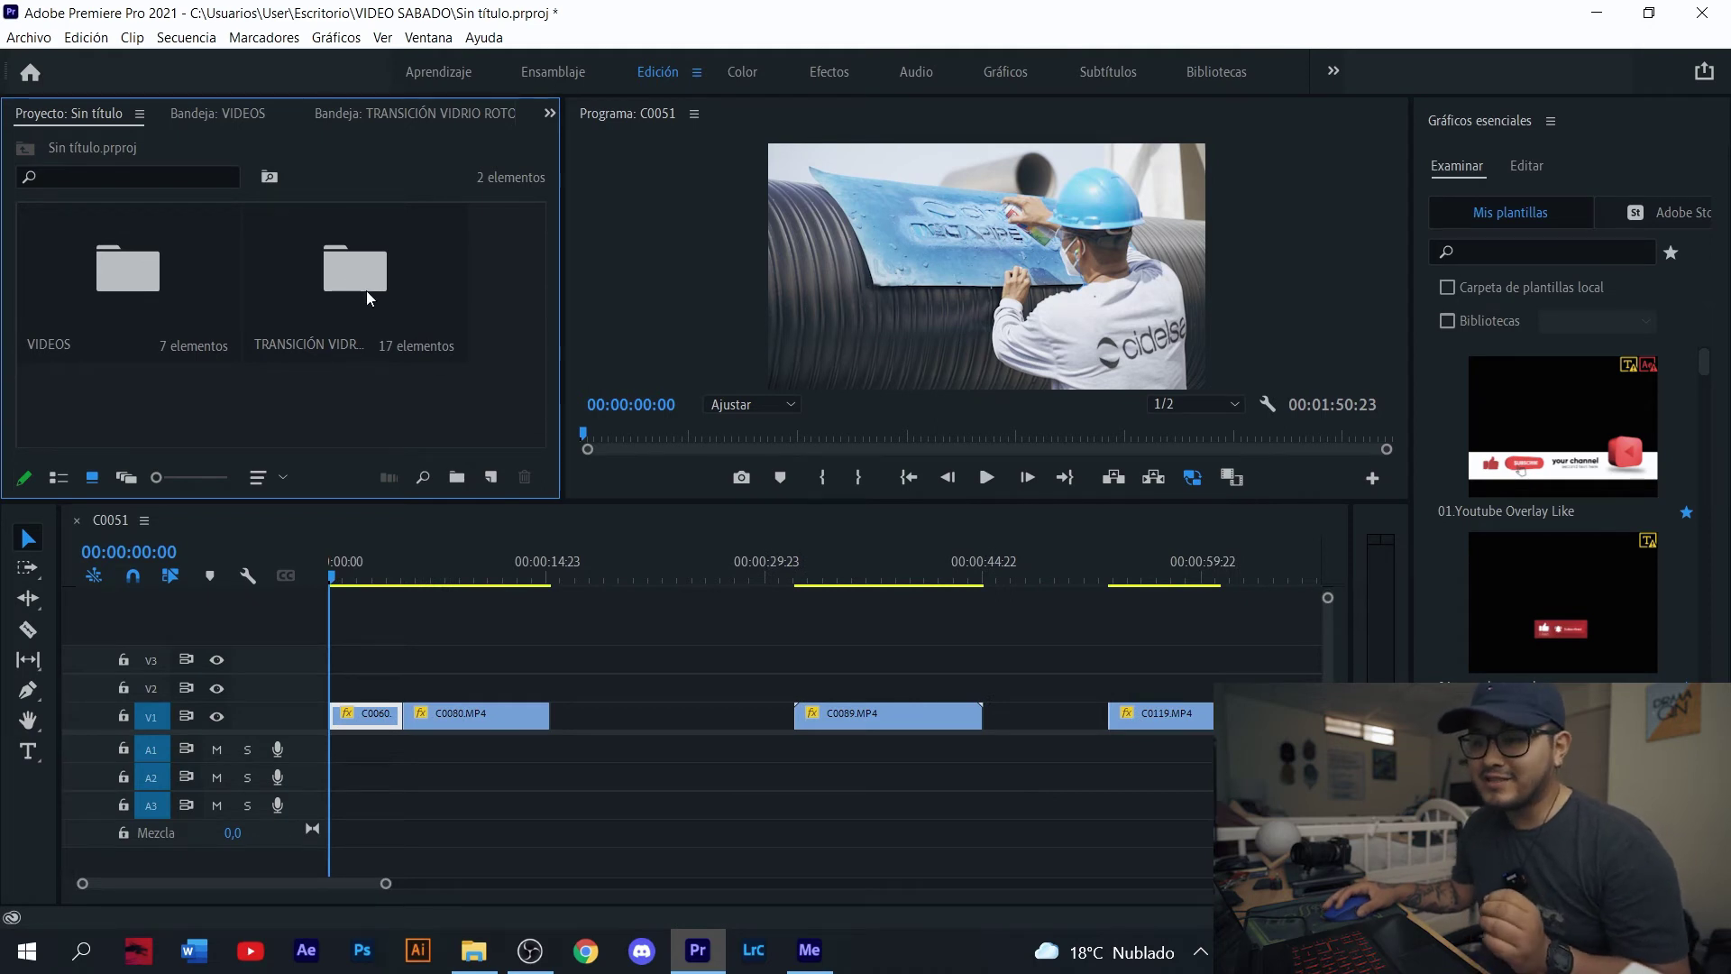
{"action": "double_click", "coordinate": [357, 273]}
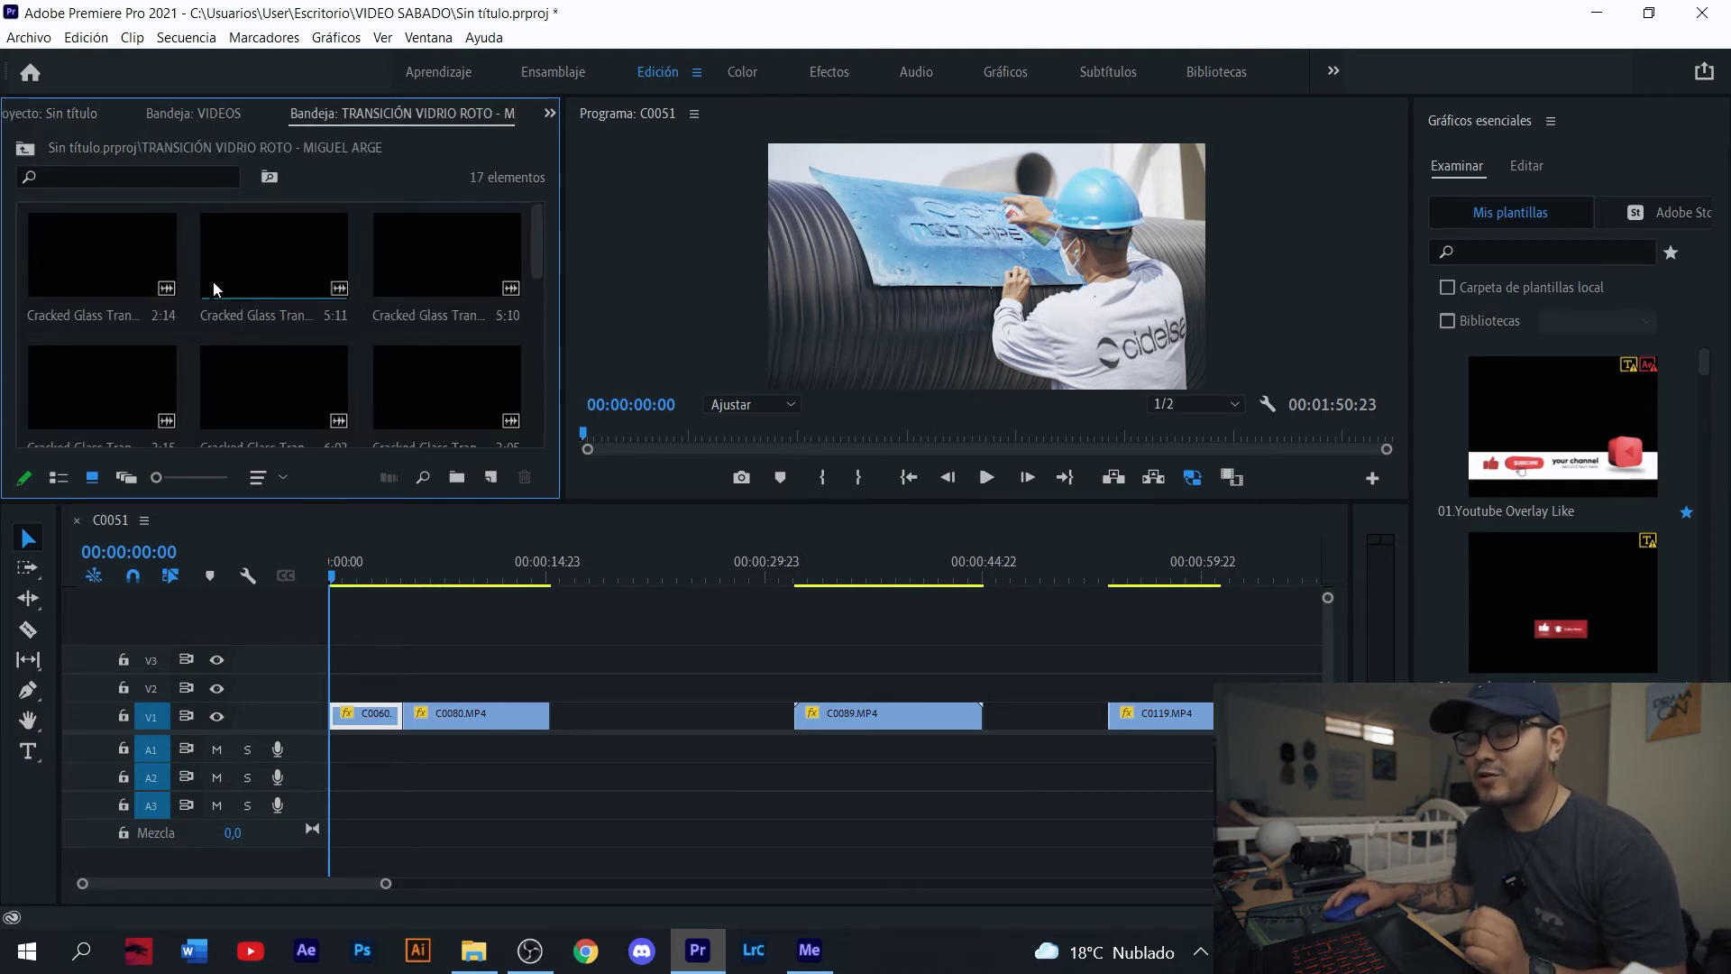
{"action": "left_click", "coordinate": [429, 637]}
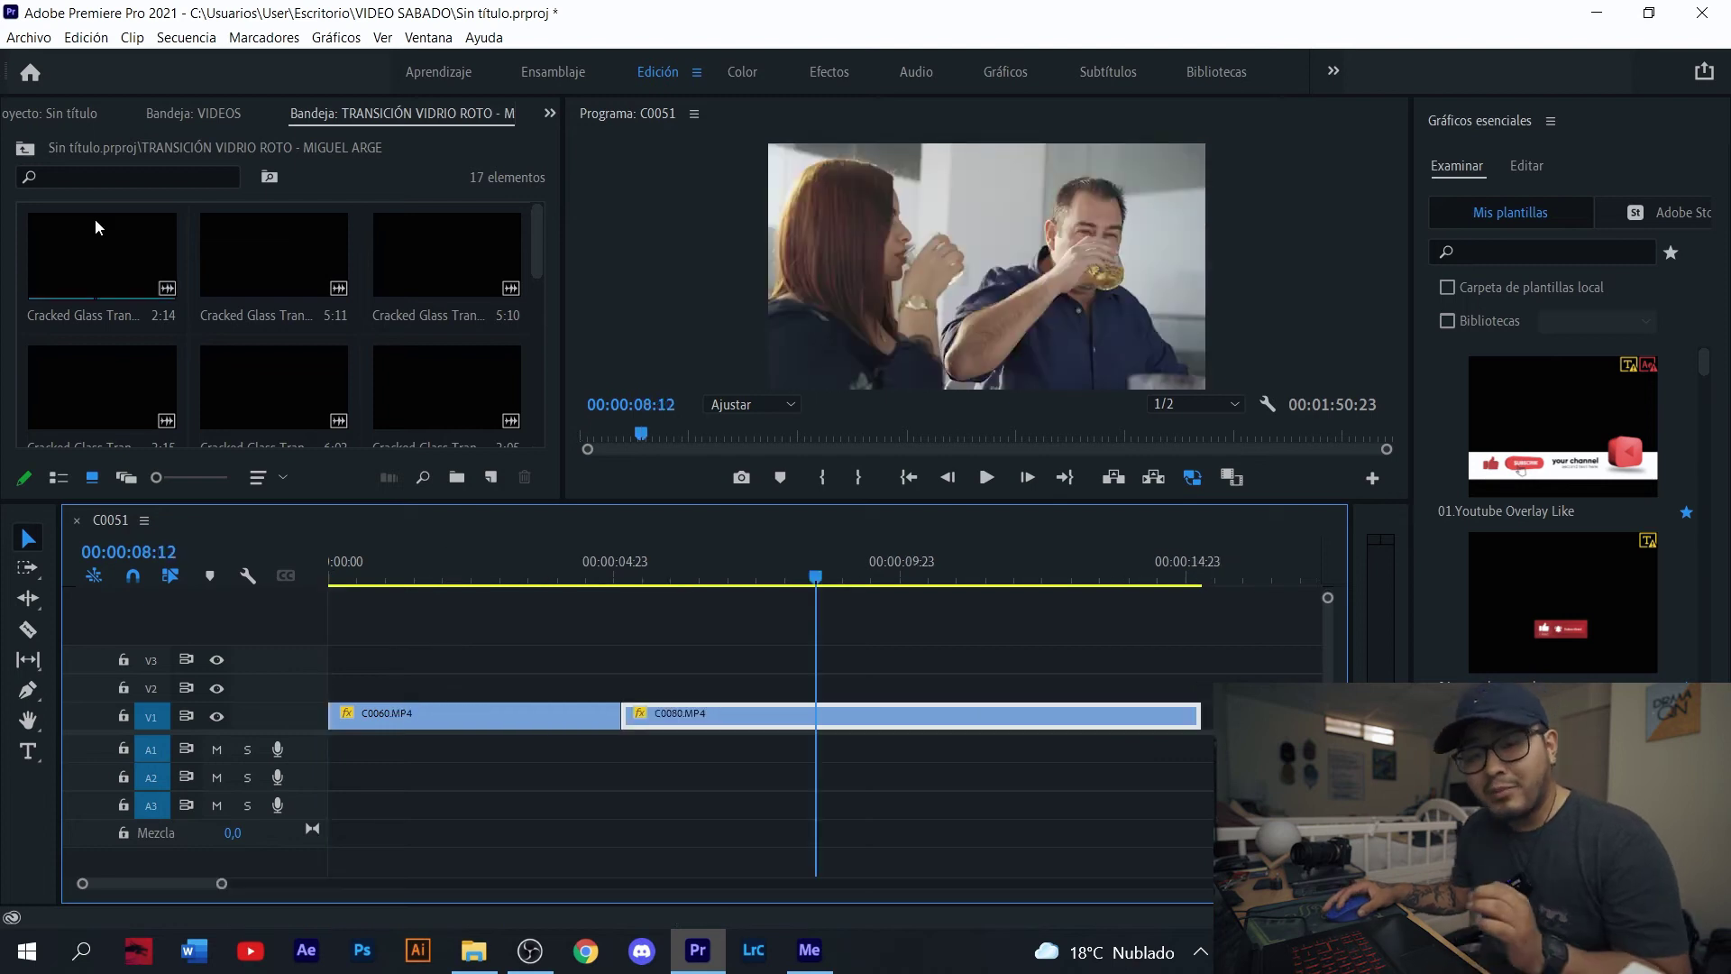
{"action": "left_click_drag", "start_coordinate": [61, 263], "coordinate": [568, 657]}
Overlap C0080.MP4 on track V2 with C0060.MP4 beneath the glass transition, and move the transition's audio to track A1.
{"action": "left_click", "coordinate": [546, 572]}
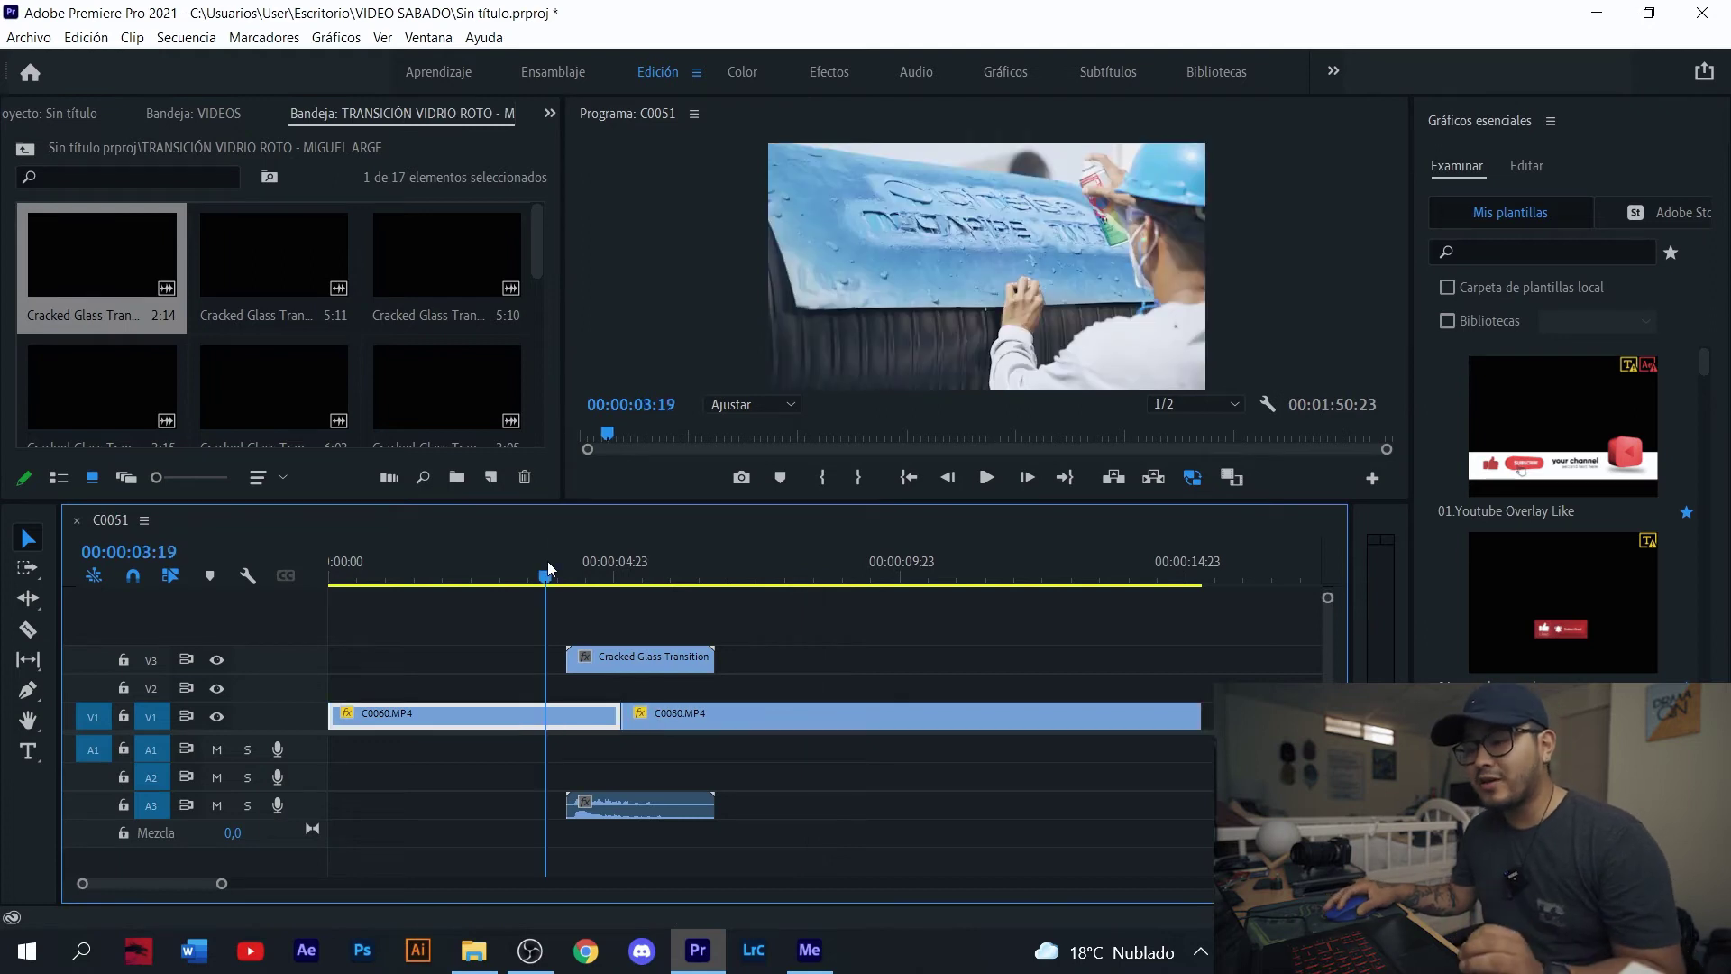
{"action": "key", "text": "Left"}
{"action": "key", "text": "Left"}
{"action": "key", "text": "Left"}
{"action": "key", "text": "Left"}
{"action": "key", "text": "Left"}
{"action": "key", "text": "Left"}
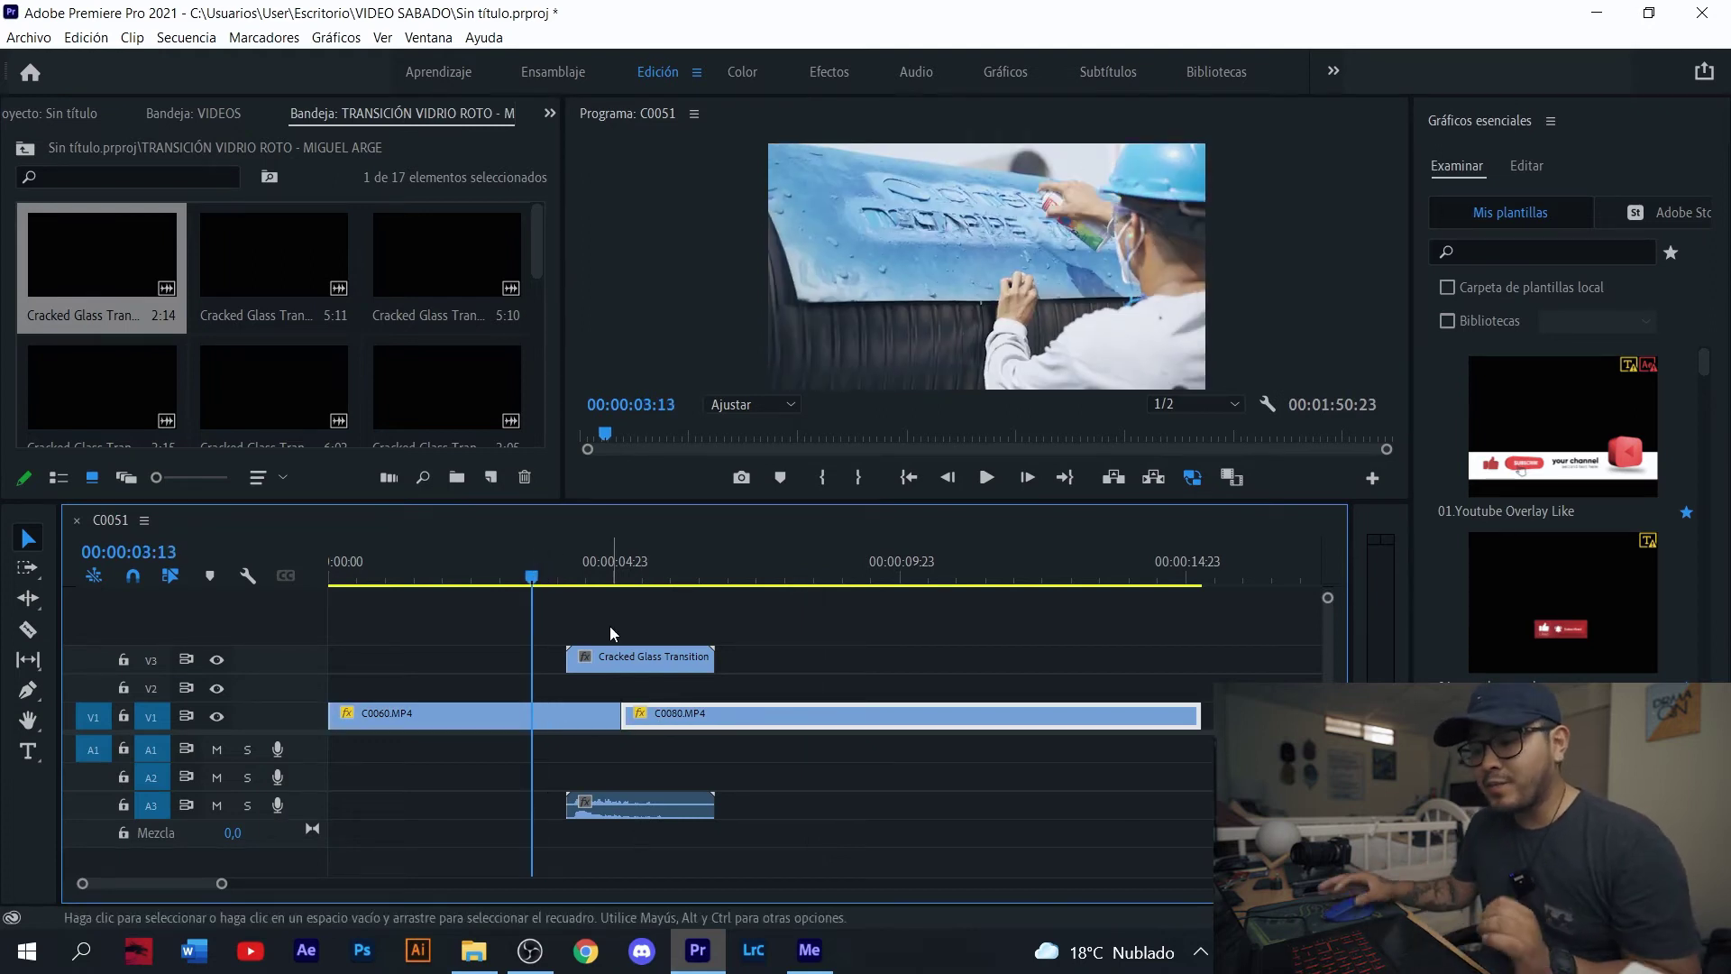
{"action": "left_click_drag", "start_coordinate": [708, 717], "coordinate": [618, 722]}
{"action": "left_click_drag", "start_coordinate": [658, 798], "coordinate": [656, 750]}
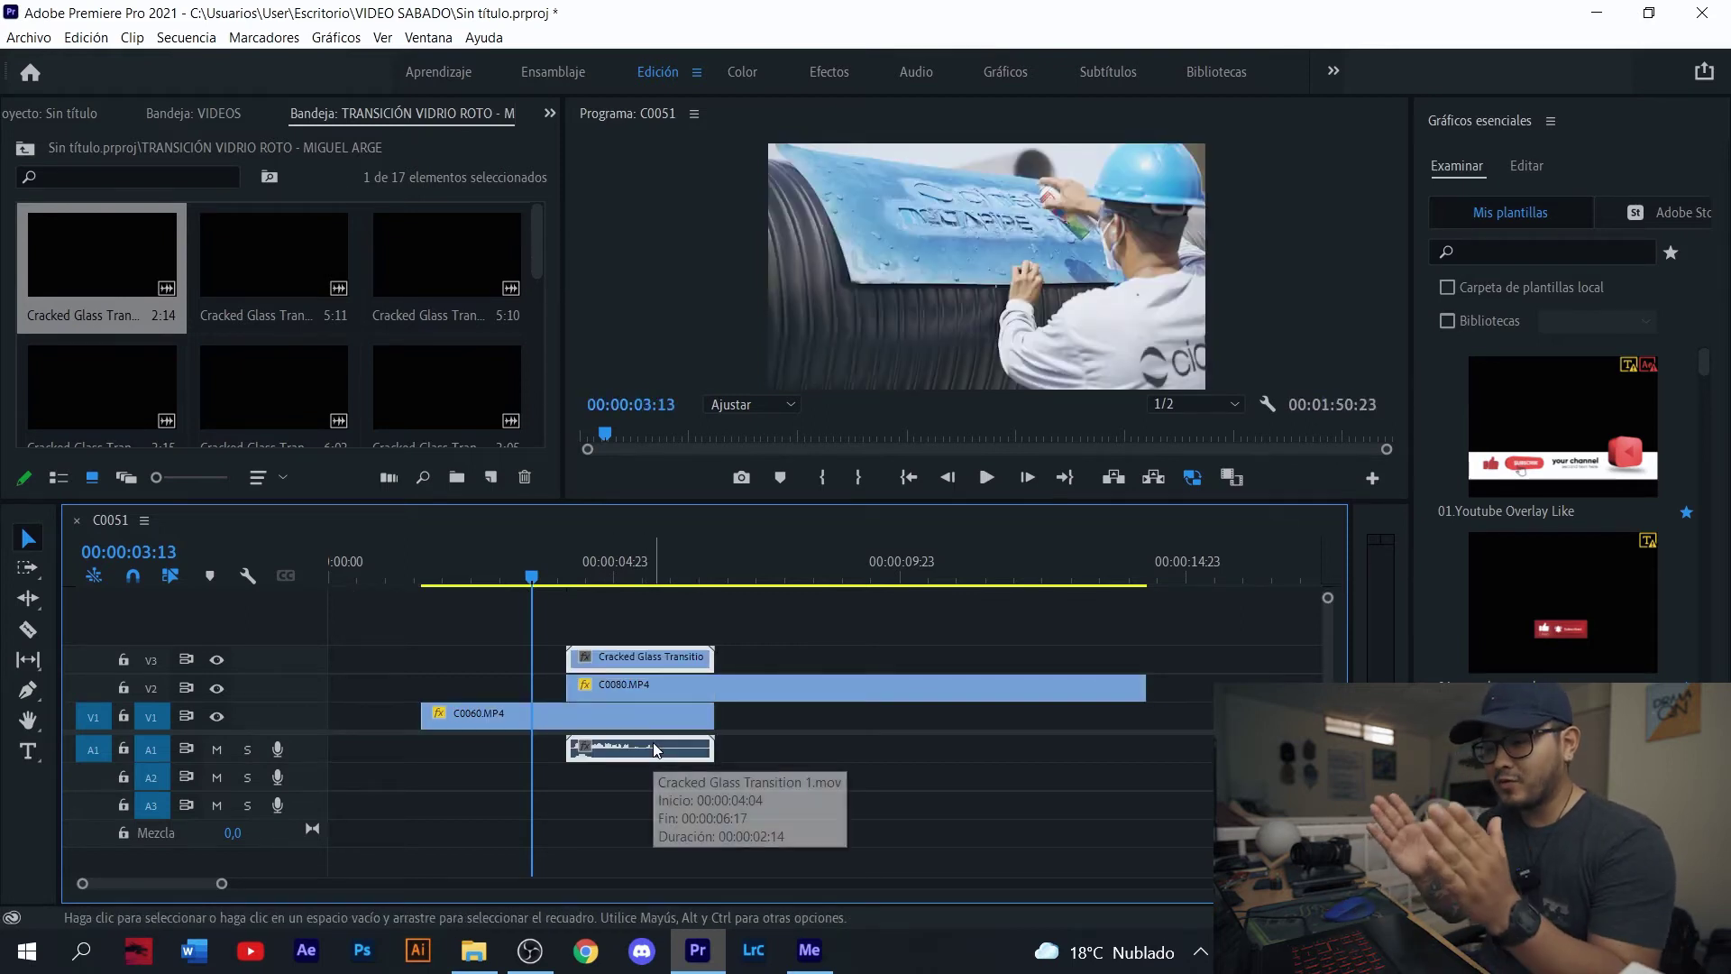
Find the Incrustación por pista mate effect by searching INCRU and apply it to C0080.MP4 on track V2.
{"action": "left_click", "coordinate": [668, 715]}
{"action": "left_click_drag", "start_coordinate": [595, 568], "coordinate": [560, 568]}
{"action": "left_click", "coordinate": [671, 687]}
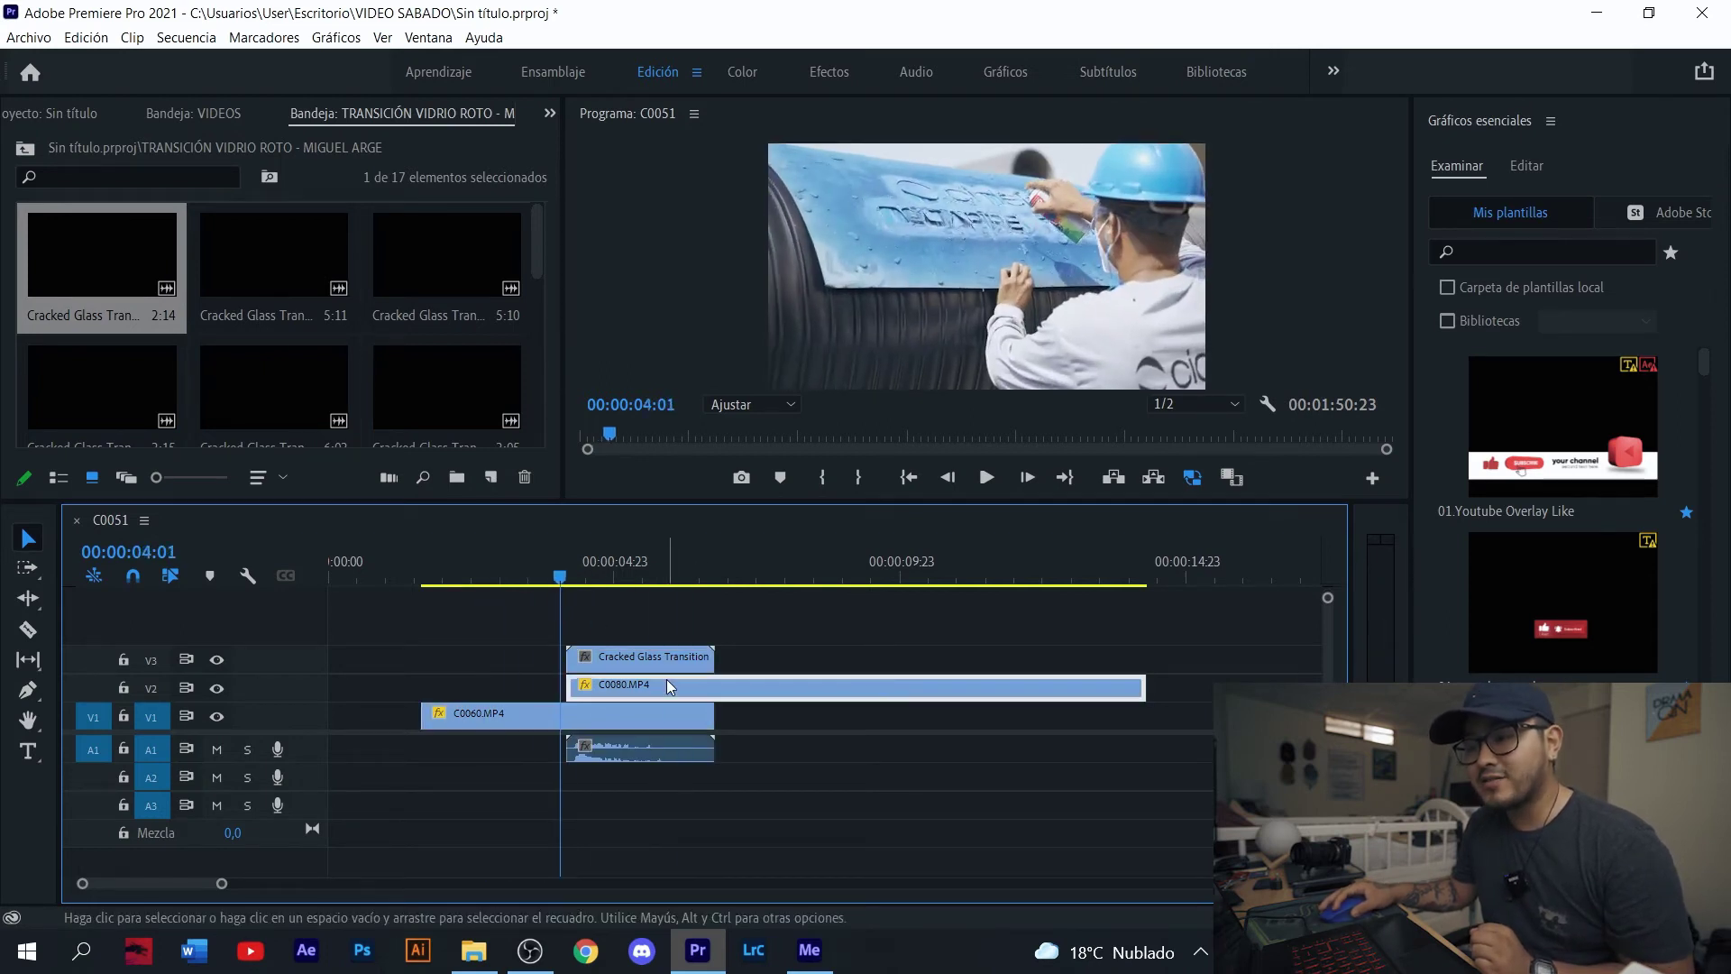
{"action": "left_click", "coordinate": [549, 116]}
{"action": "left_click", "coordinate": [611, 250]}
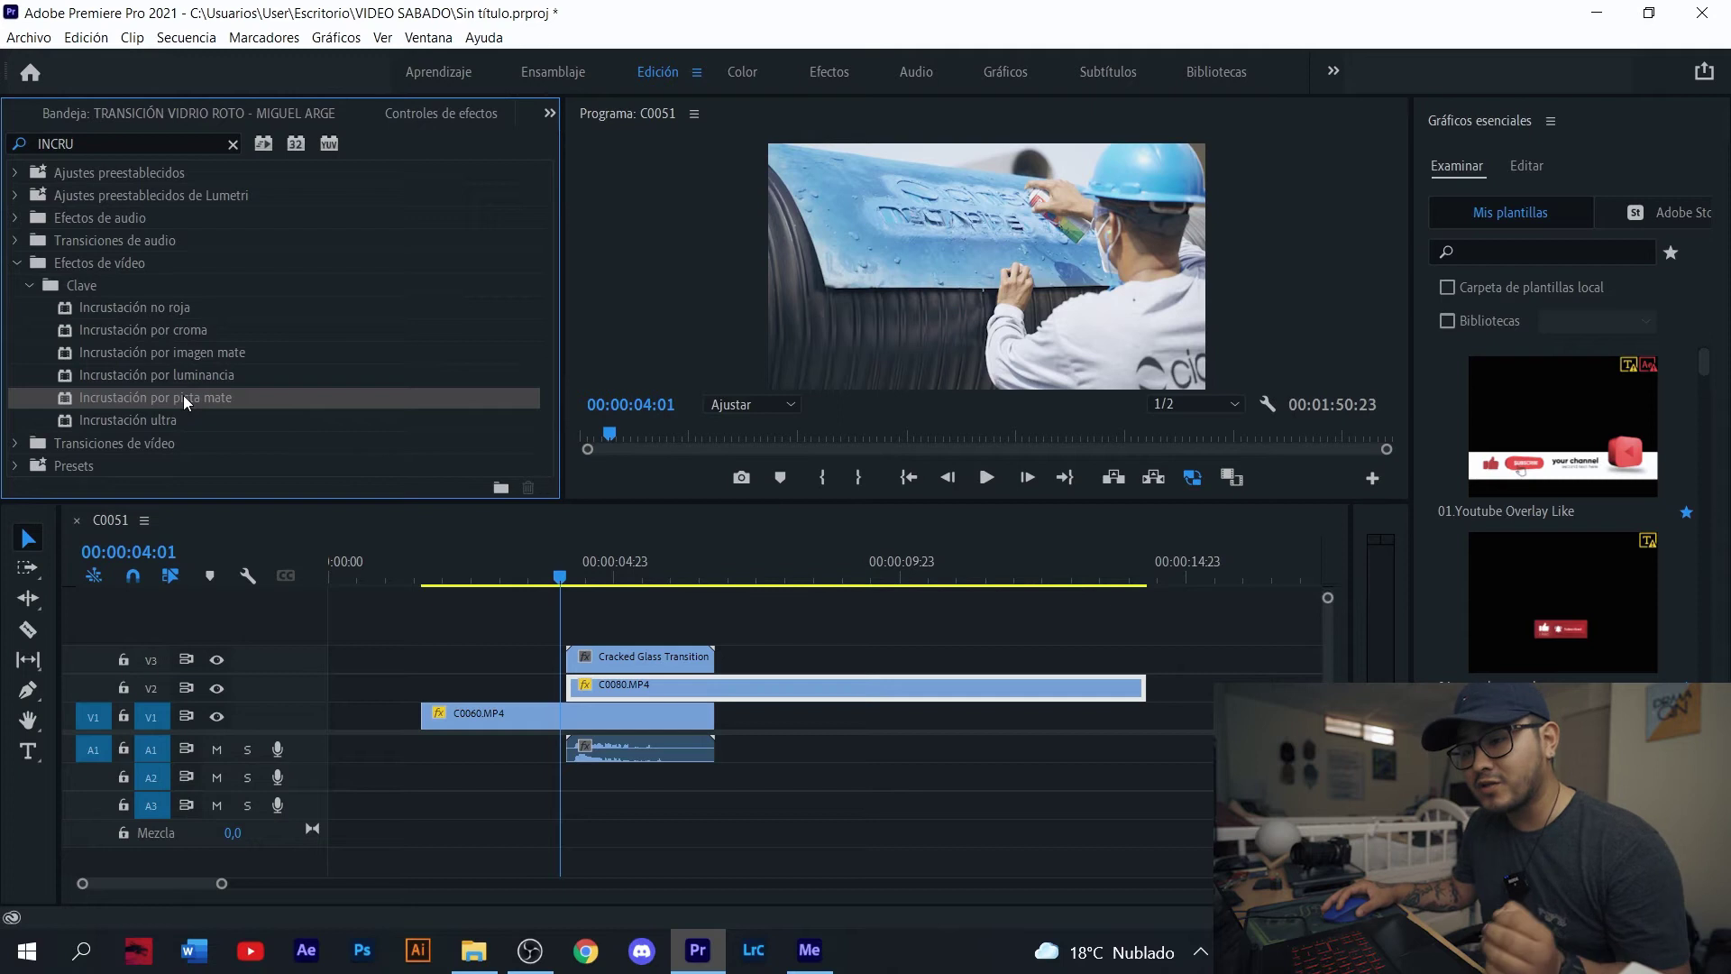
{"action": "left_click_drag", "start_coordinate": [474, 490], "coordinate": [668, 694]}
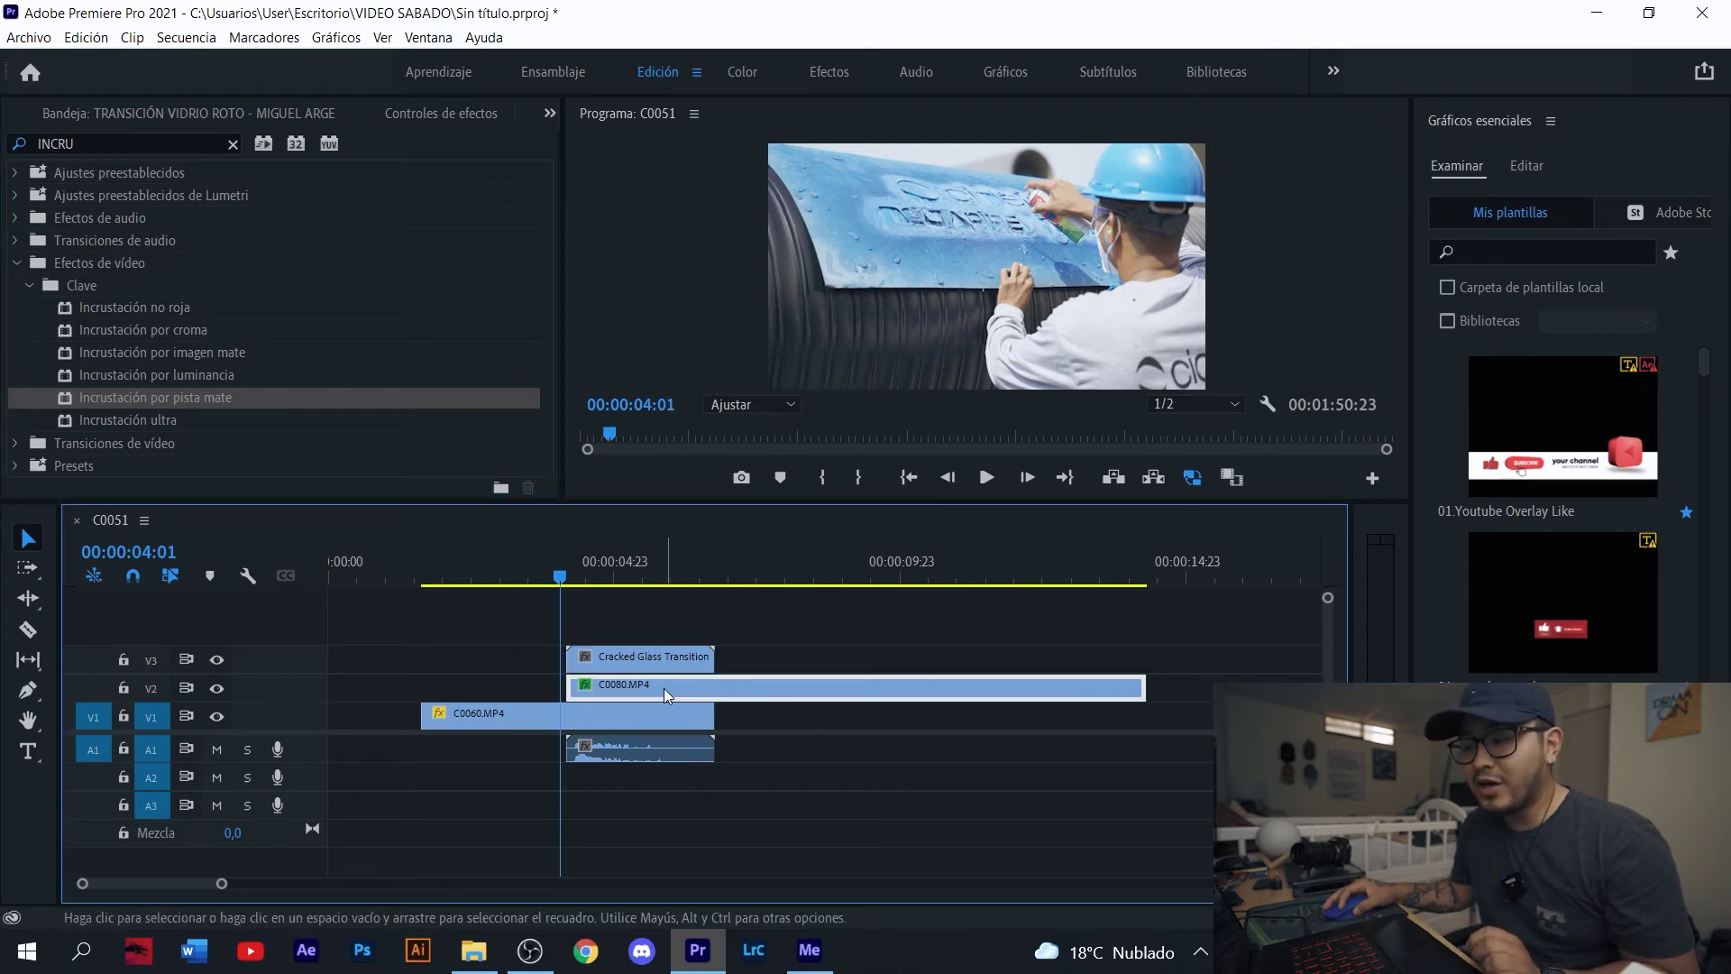
Set the Mate option of C0080.MP4's Incrustación por pista mate effect to Vídeo 3.
{"action": "left_click", "coordinate": [597, 568]}
{"action": "left_click", "coordinate": [534, 120]}
{"action": "scroll", "coordinate": [433, 365], "scroll_direction": "down", "scroll_amount": 5}
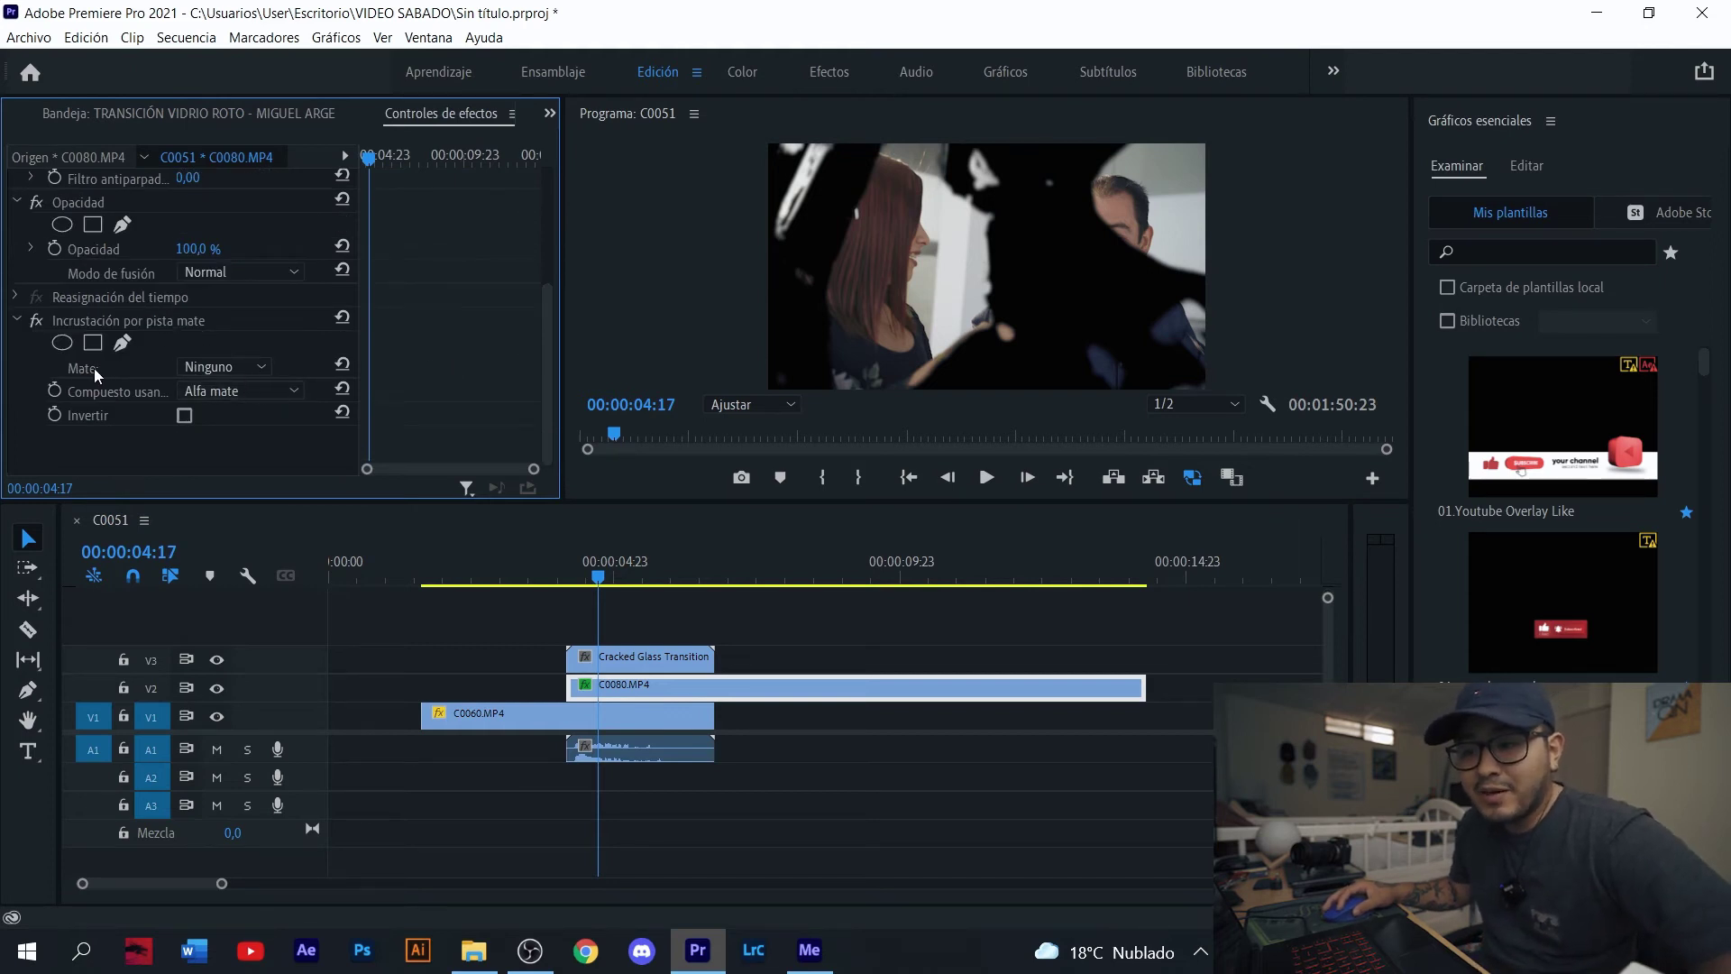
{"action": "left_click", "coordinate": [207, 367]}
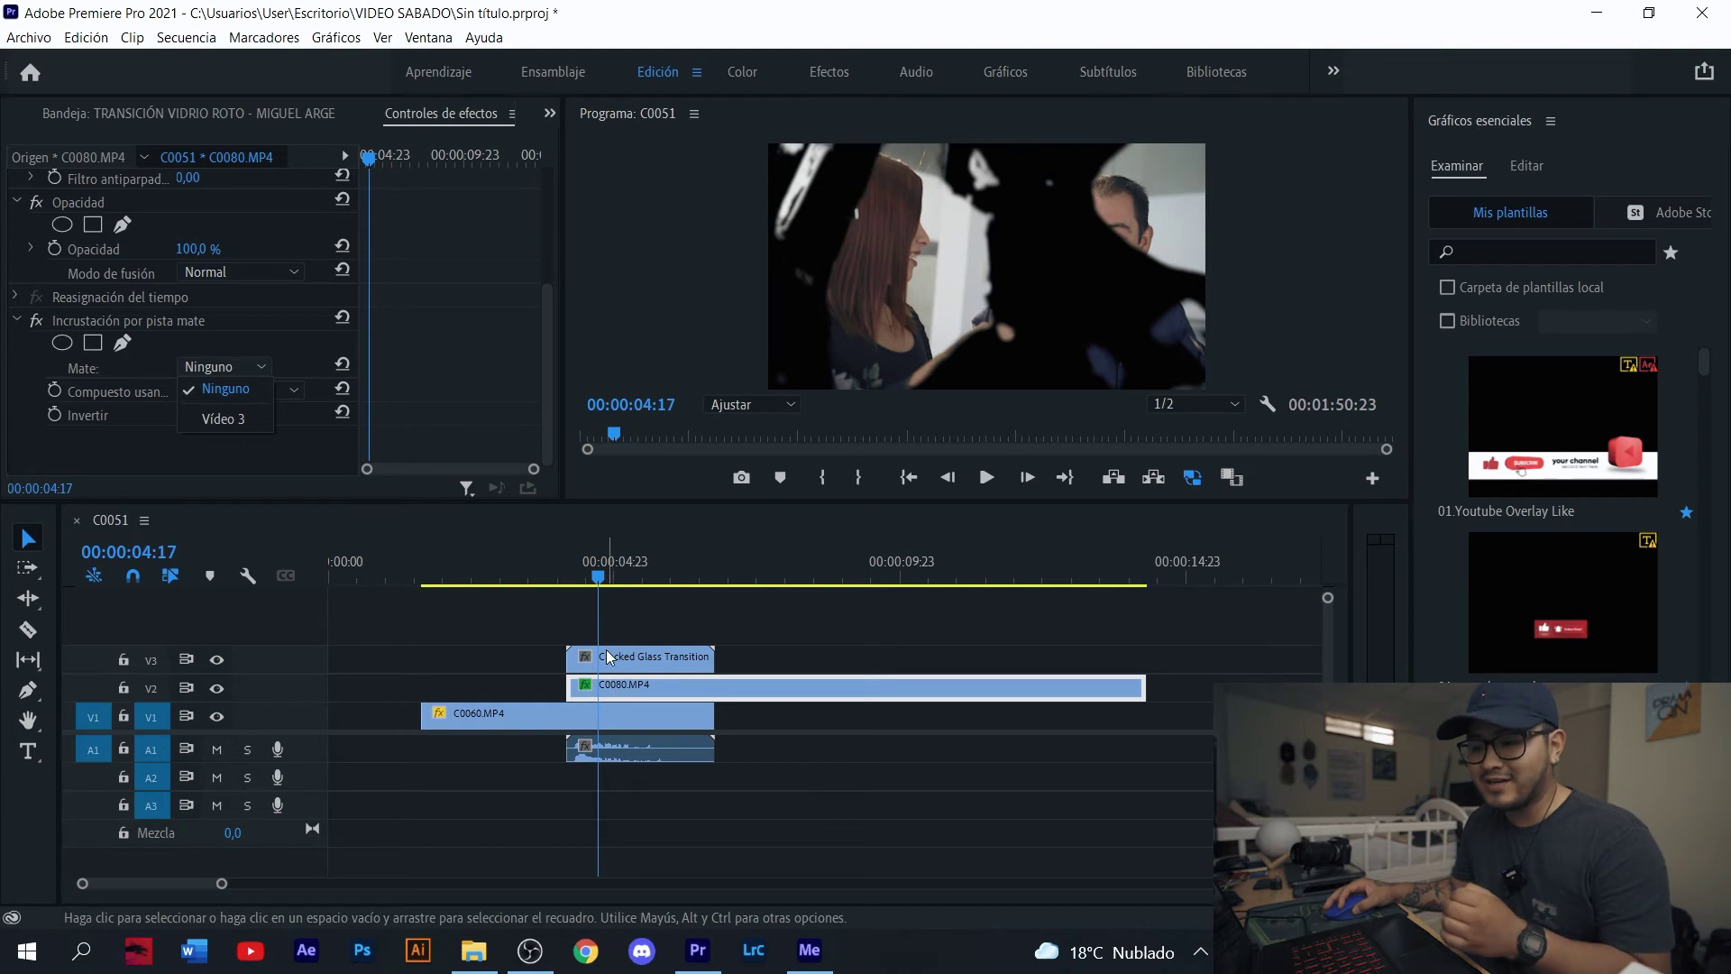
{"action": "left_click", "coordinate": [224, 419]}
Play the sequence from just before the glass transitions to preview their smoothness.
{"action": "left_click", "coordinate": [550, 572]}
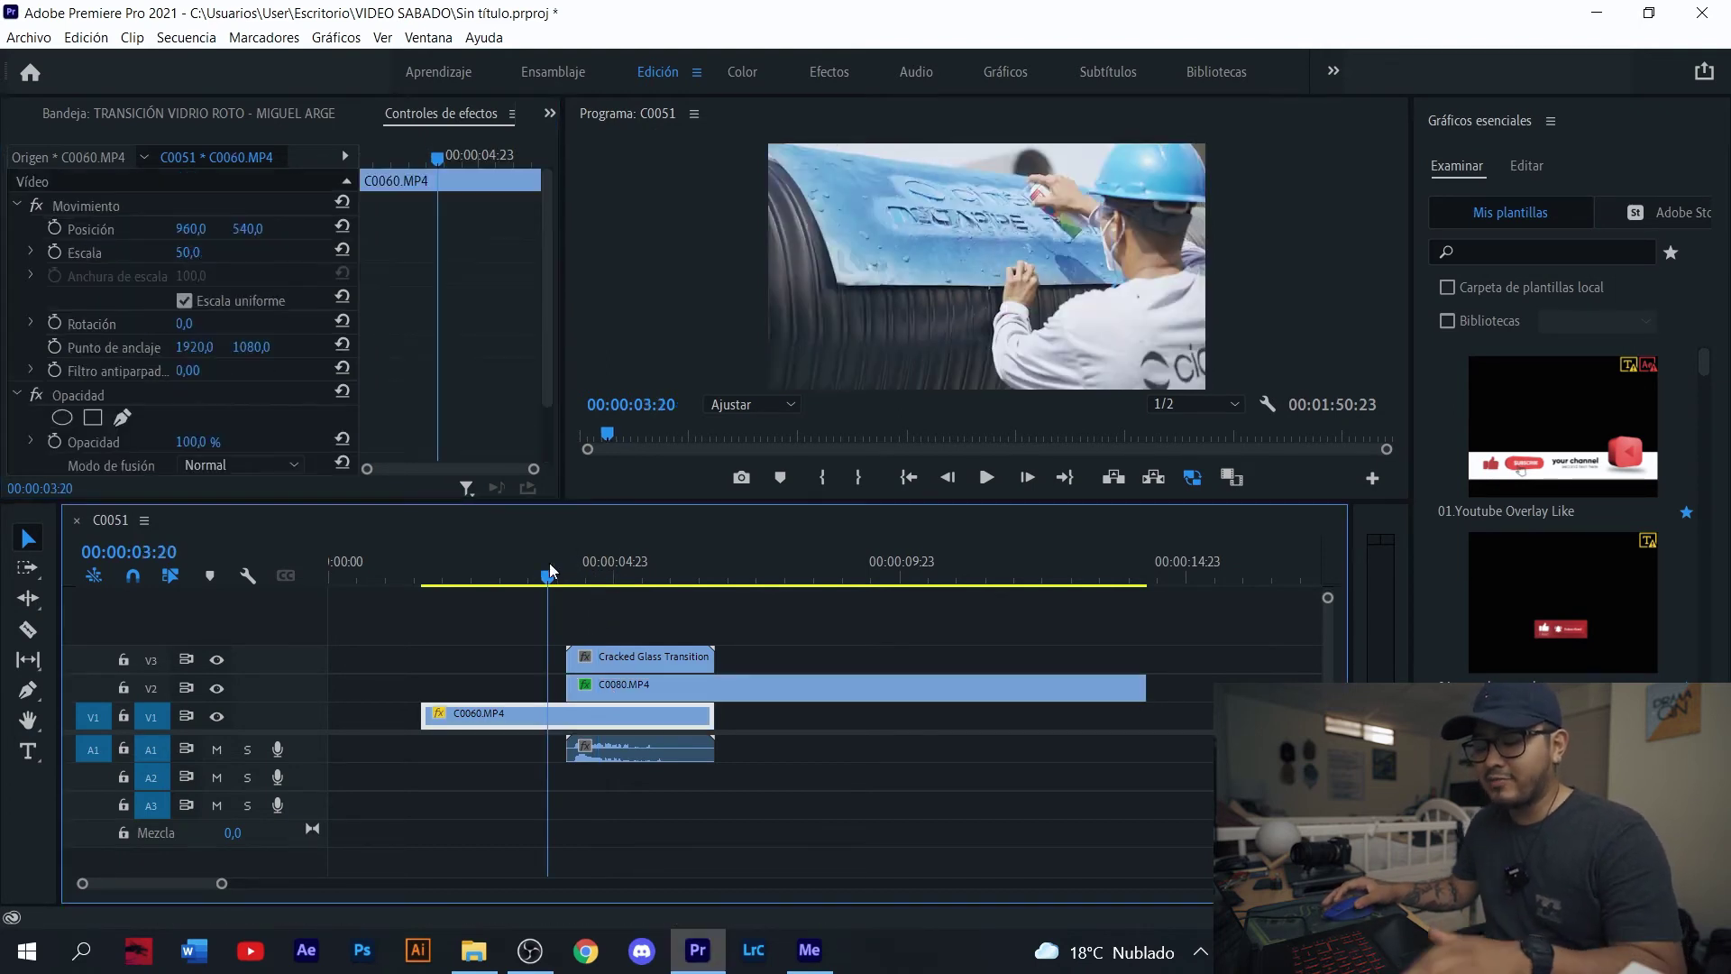
{"action": "key", "text": "space"}
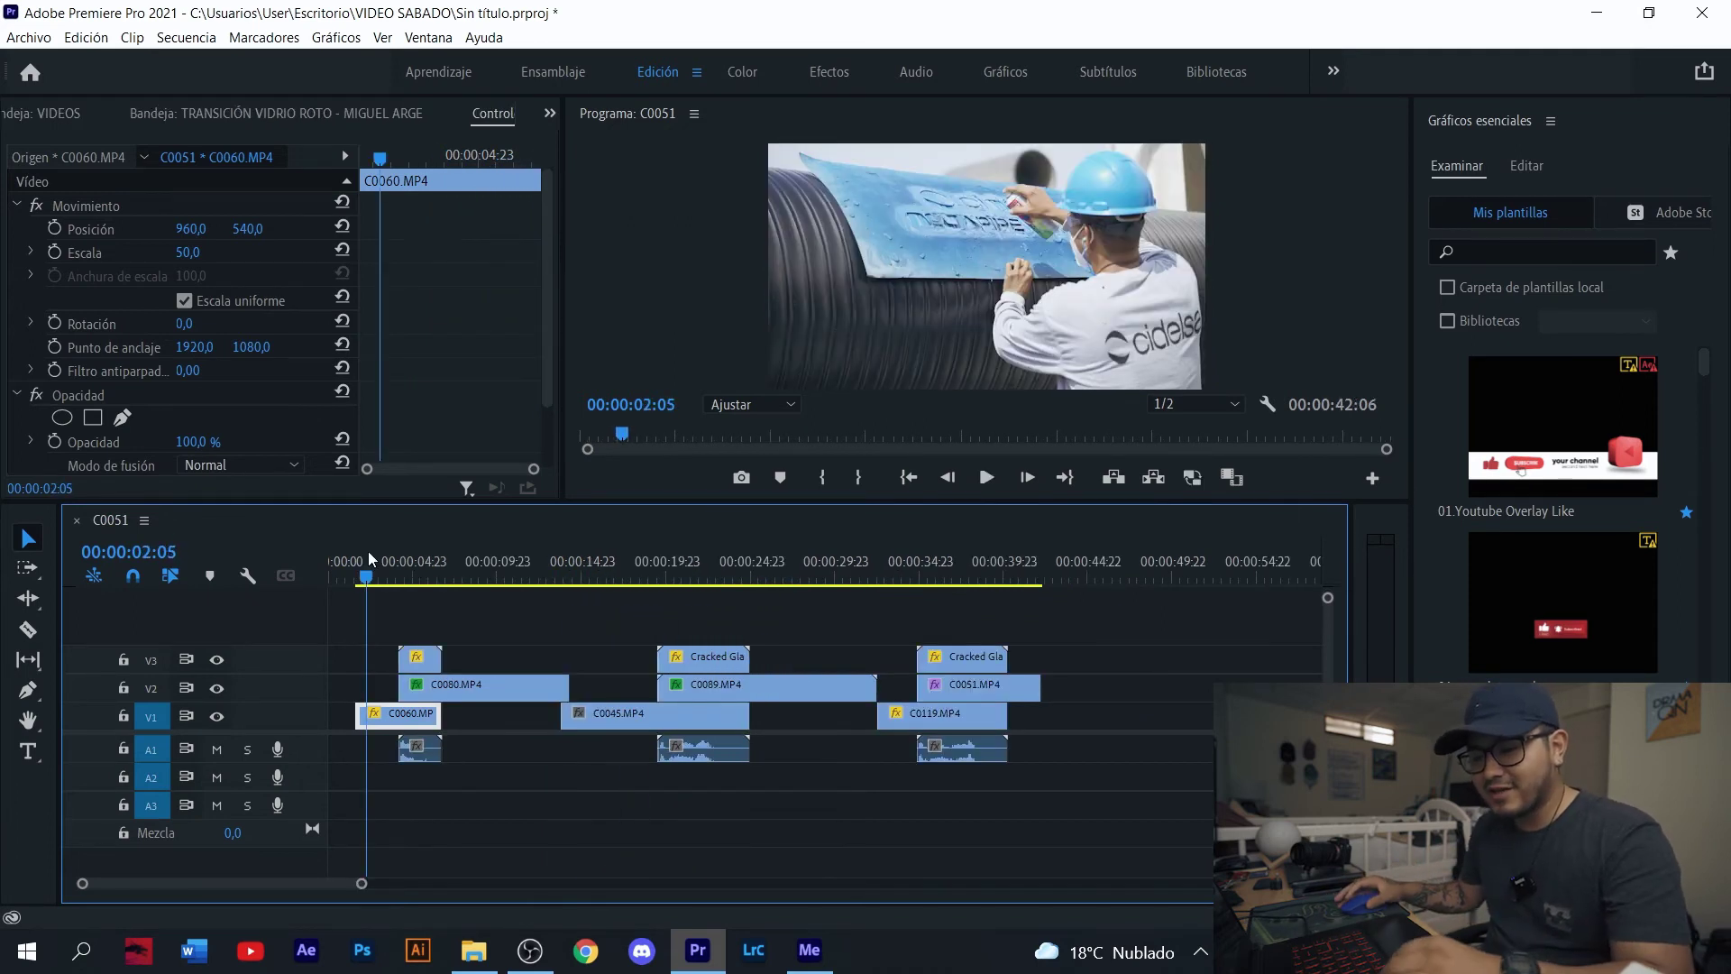
{"action": "key", "text": "space"}
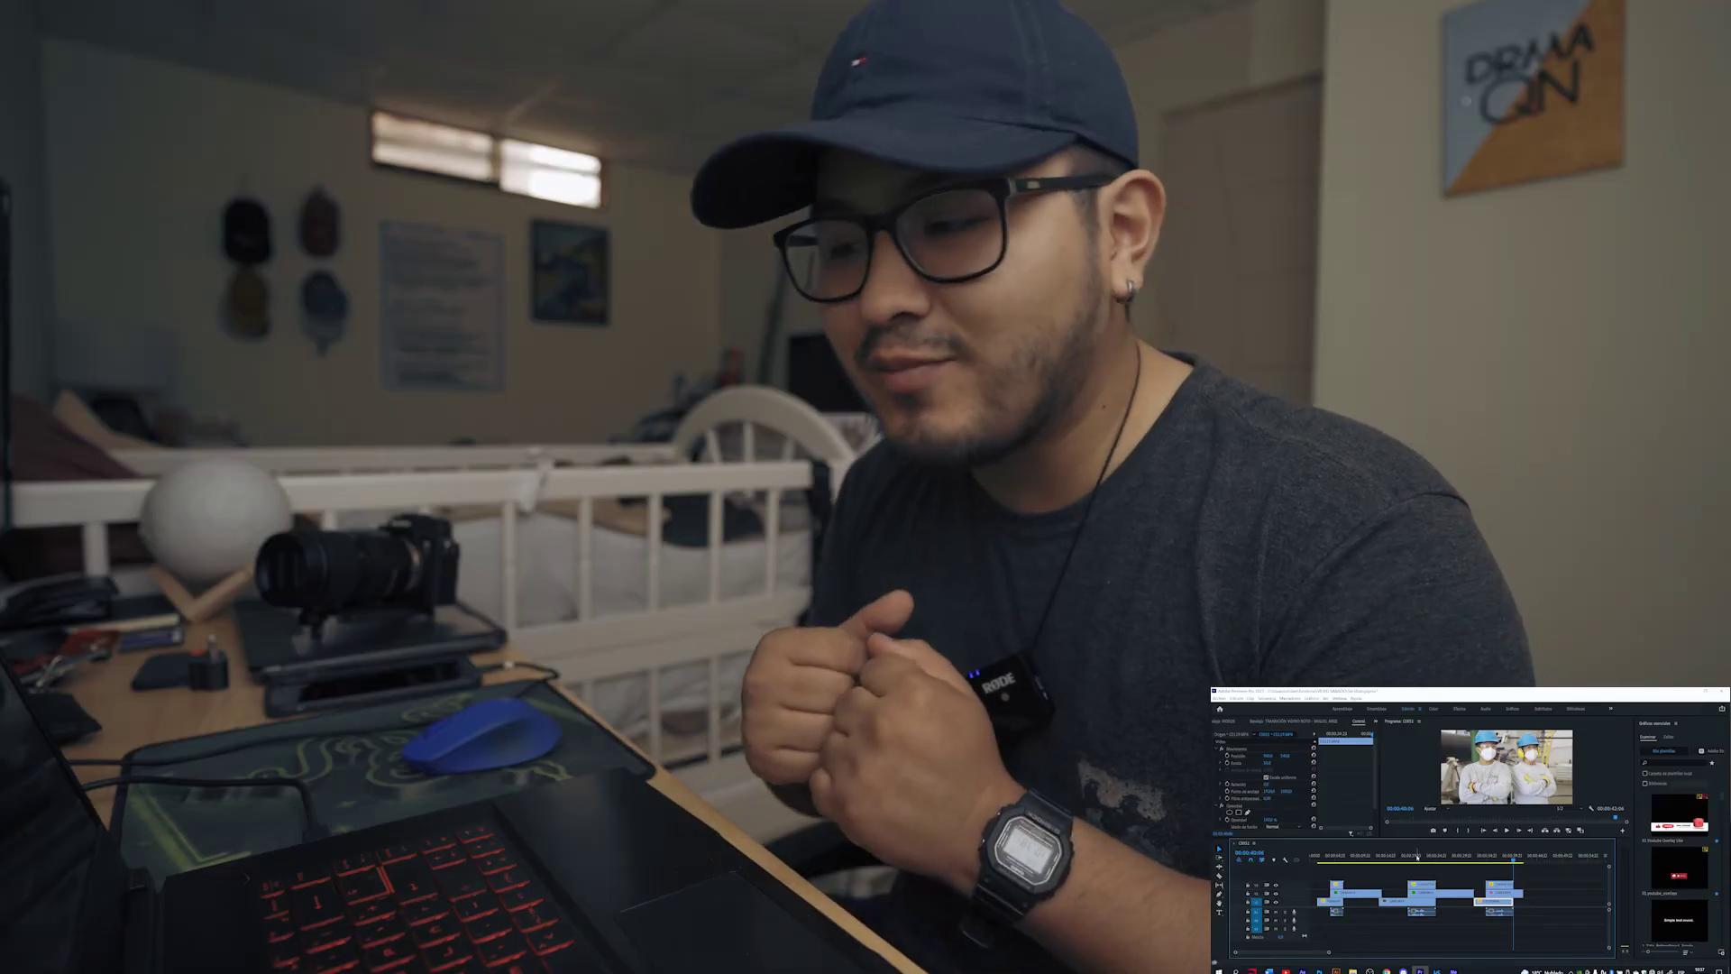
{"action": "right_click", "coordinate": [1505, 895]}
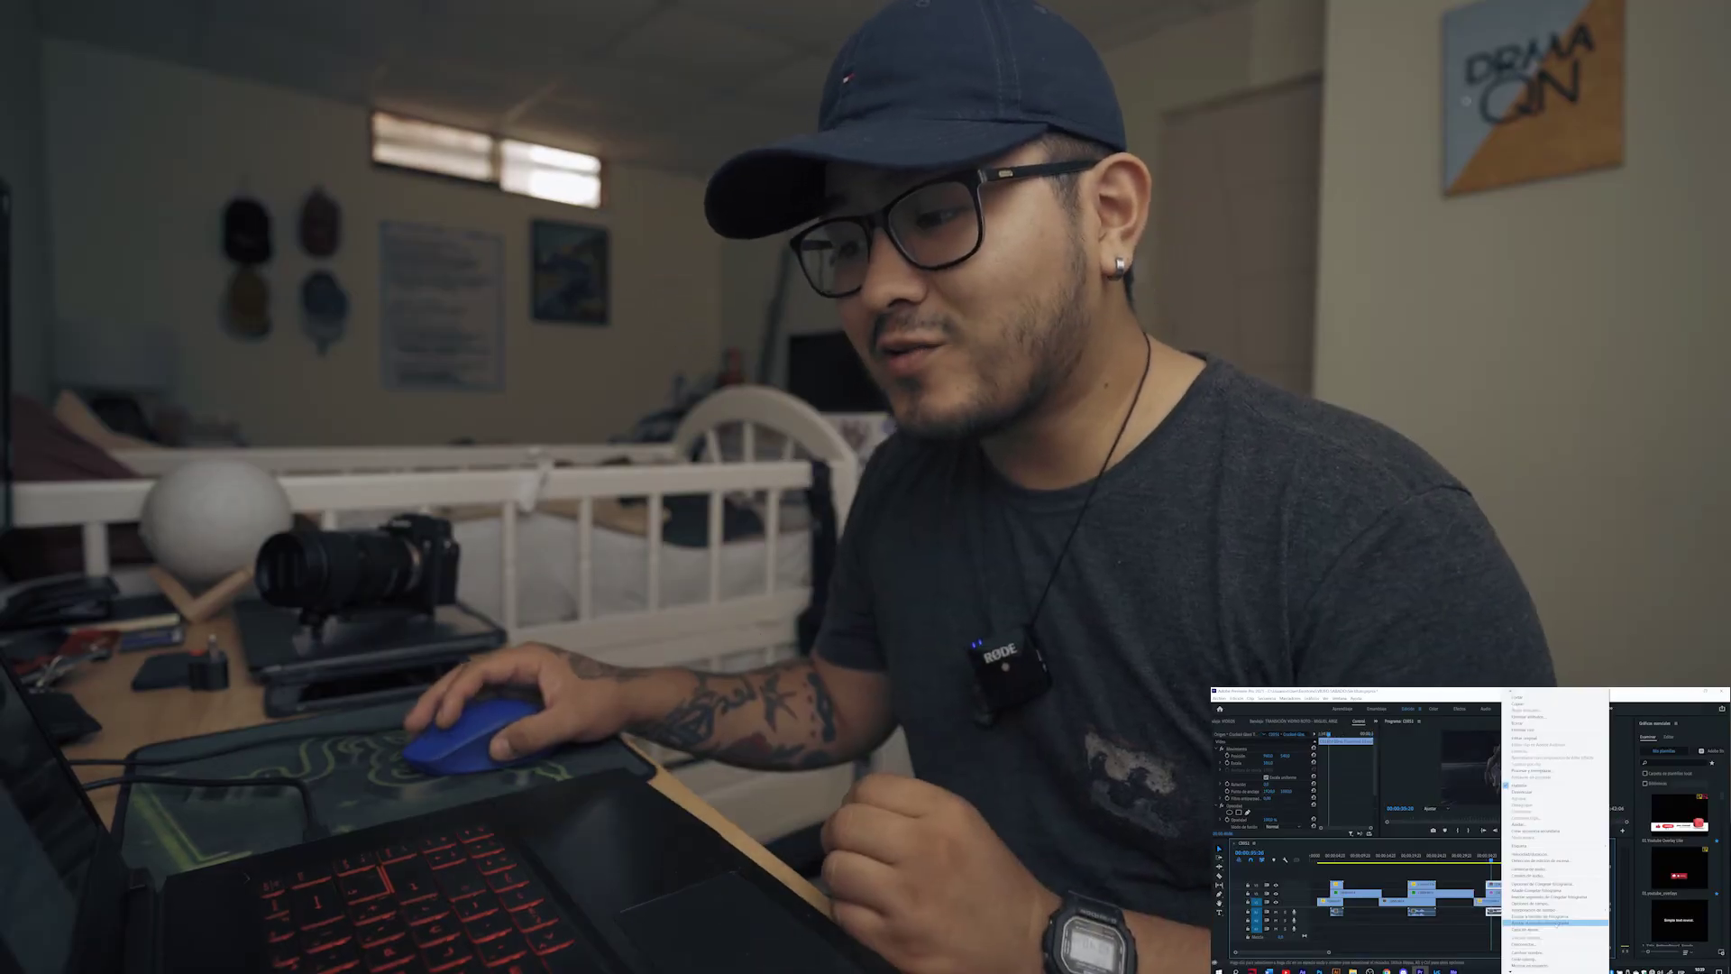
{"action": "left_click", "coordinate": [1542, 922]}
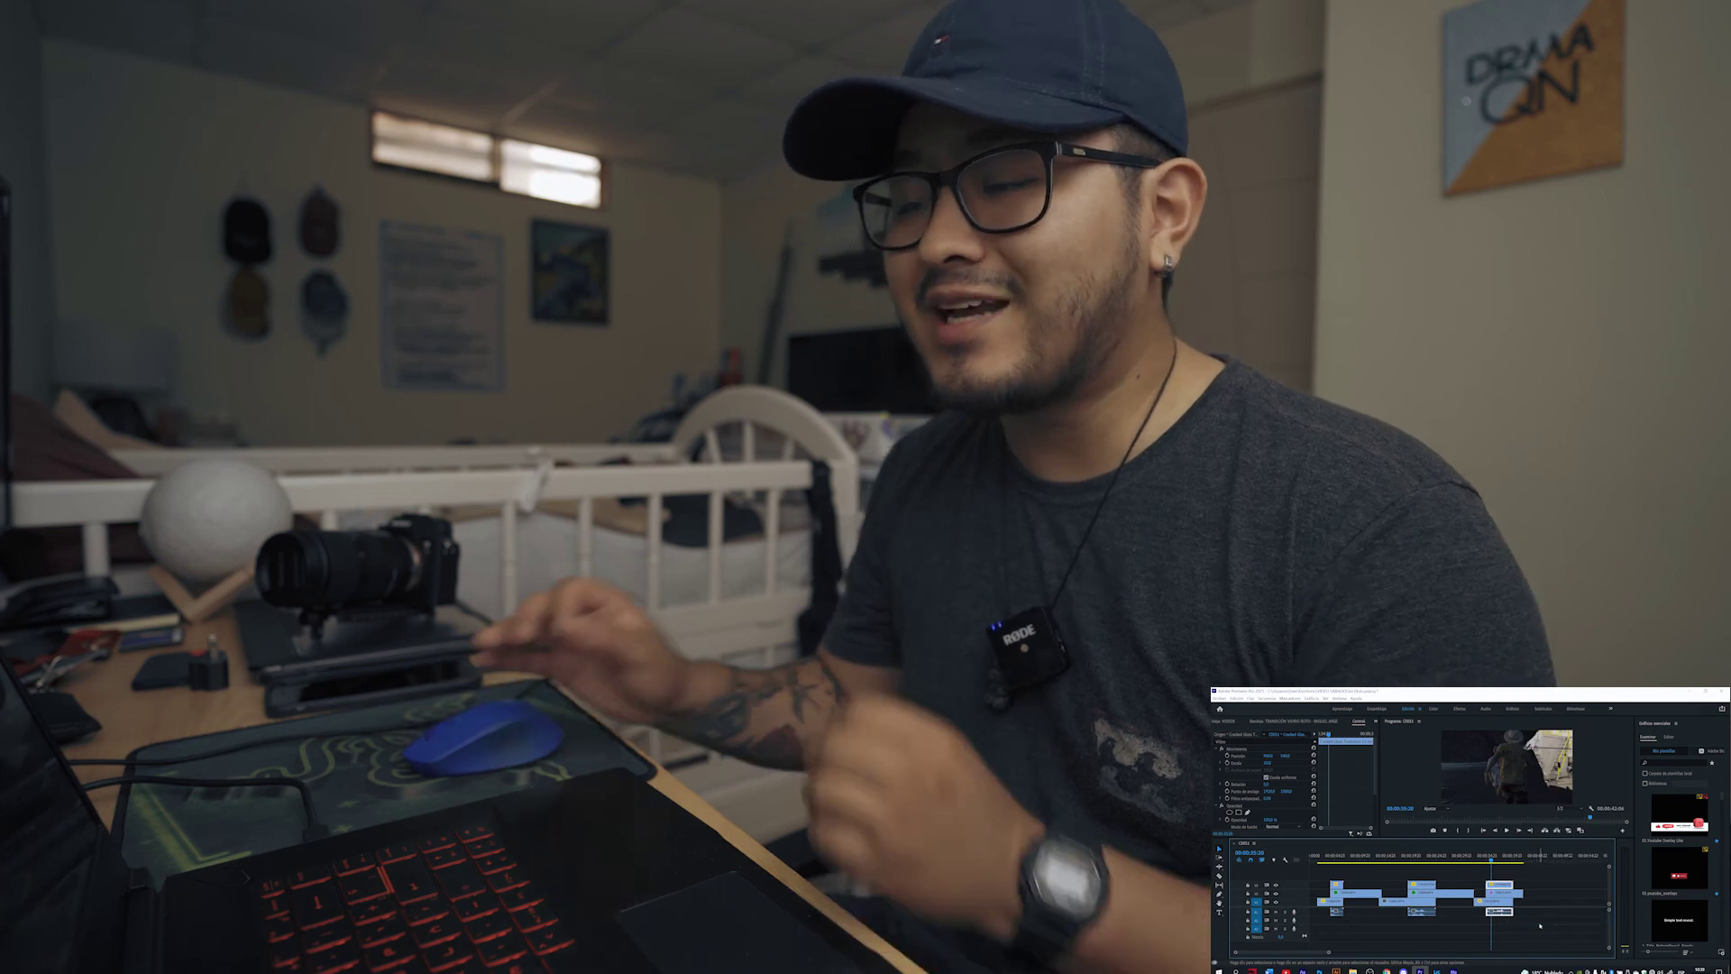